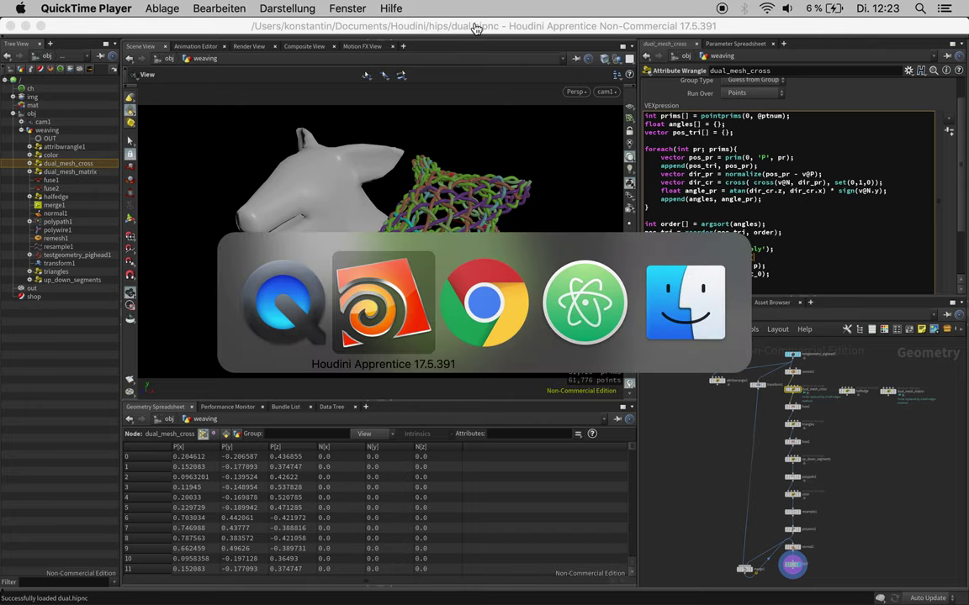
key("super+Tab")
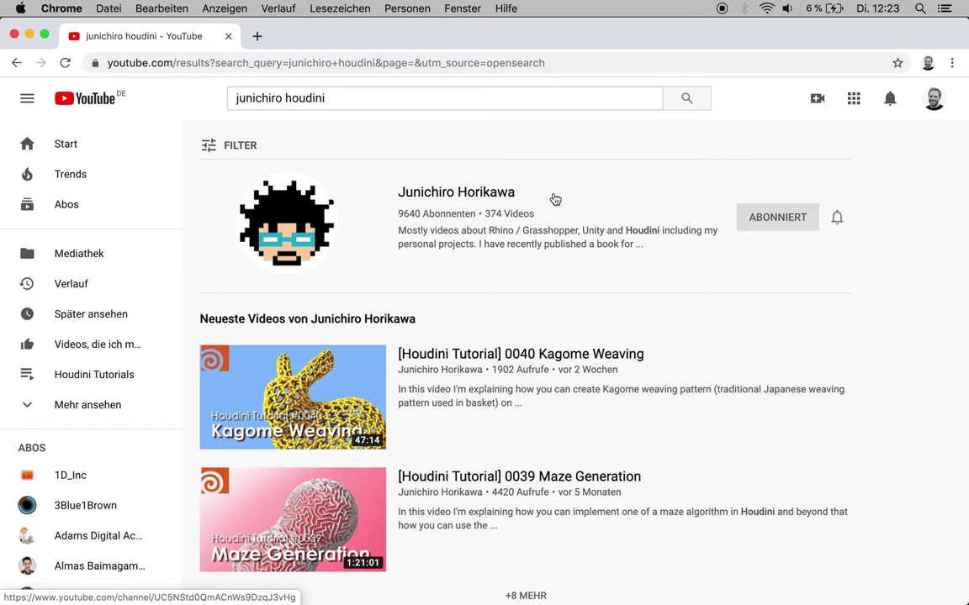
Step: Switch to Chrome to view the YouTube search results for the Kagome Weaving tutorial
key("super+Tab")
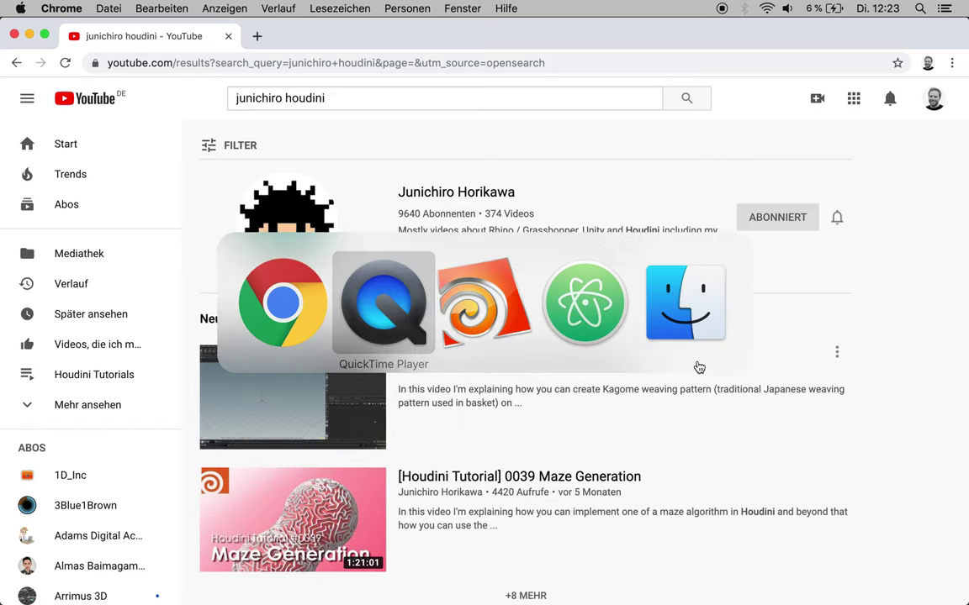
Step: Start a new Houdini scene, create a geo1 Geometry object and dive inside it
key("super+Tab")
key("super+n")
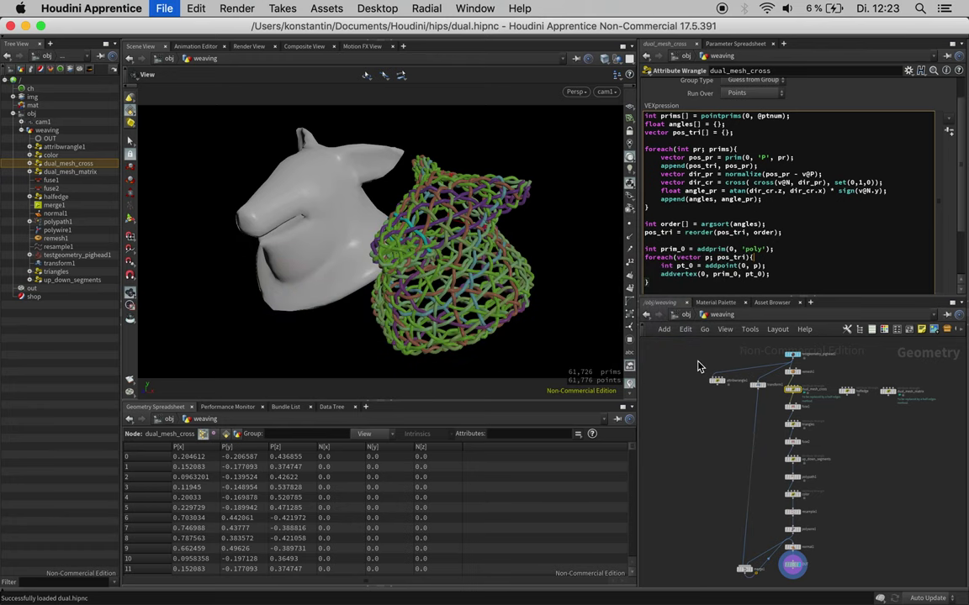
key("Tab")
type("geo")
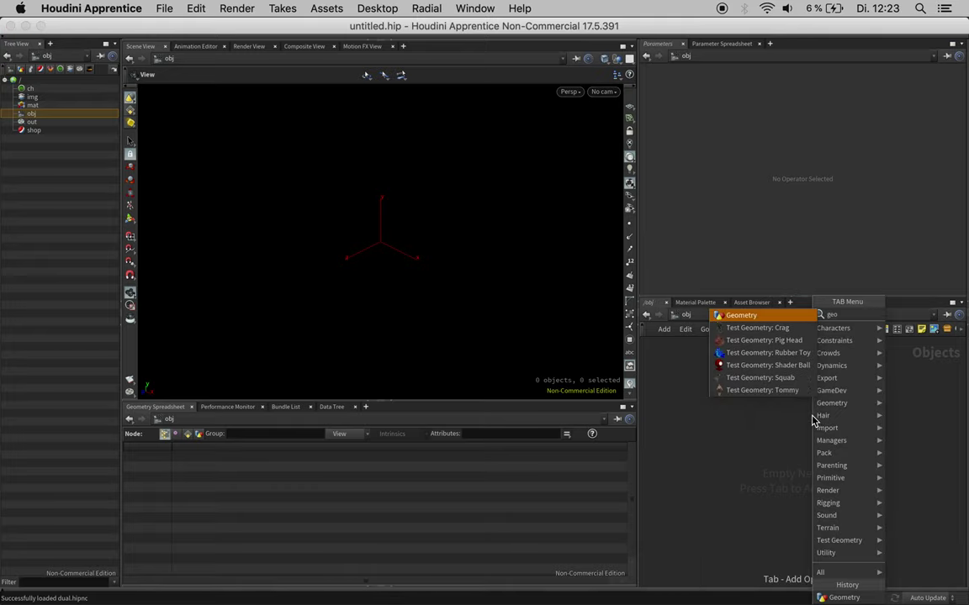
key("Return")
left_click(813, 420)
double_click(812, 420)
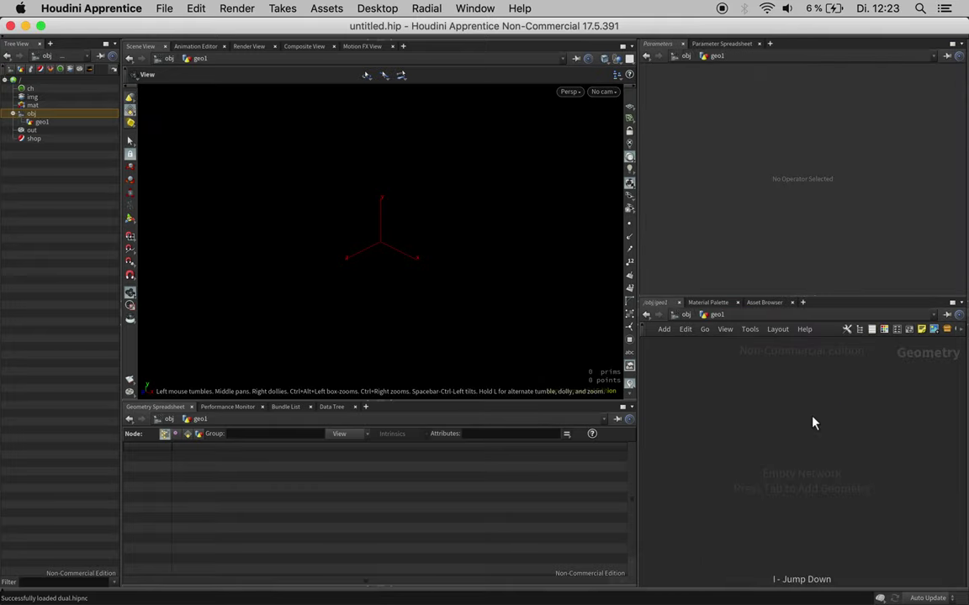
Step: Add sphere1 as a Polygon sphere with Frequency 1, making an icosahedron
key("Tab")
type("spher")
key("Return")
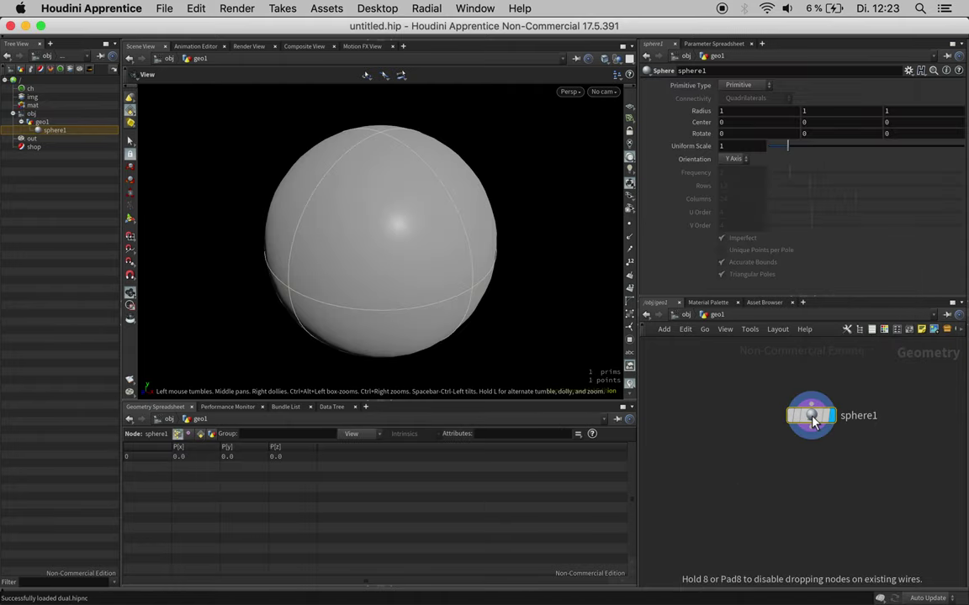
left_click(763, 386)
left_click(738, 85)
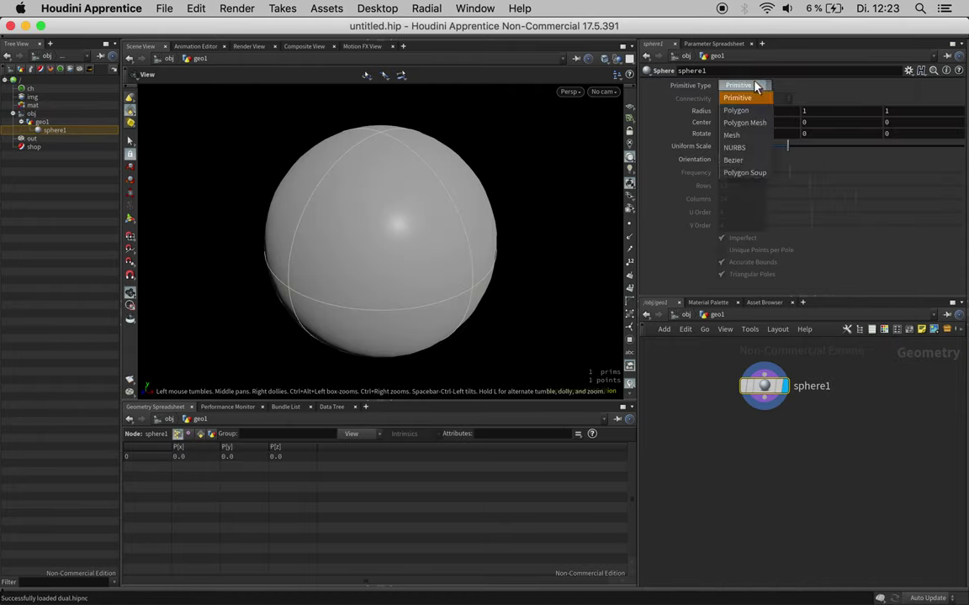
left_click(740, 98)
left_click_drag(782, 176, 767, 173)
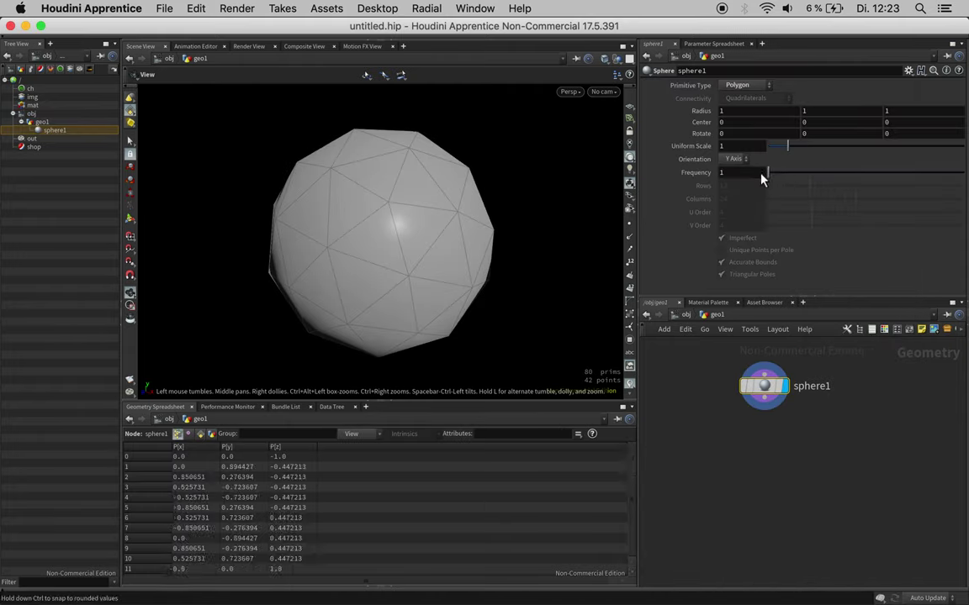
left_click_drag(459, 249, 465, 249)
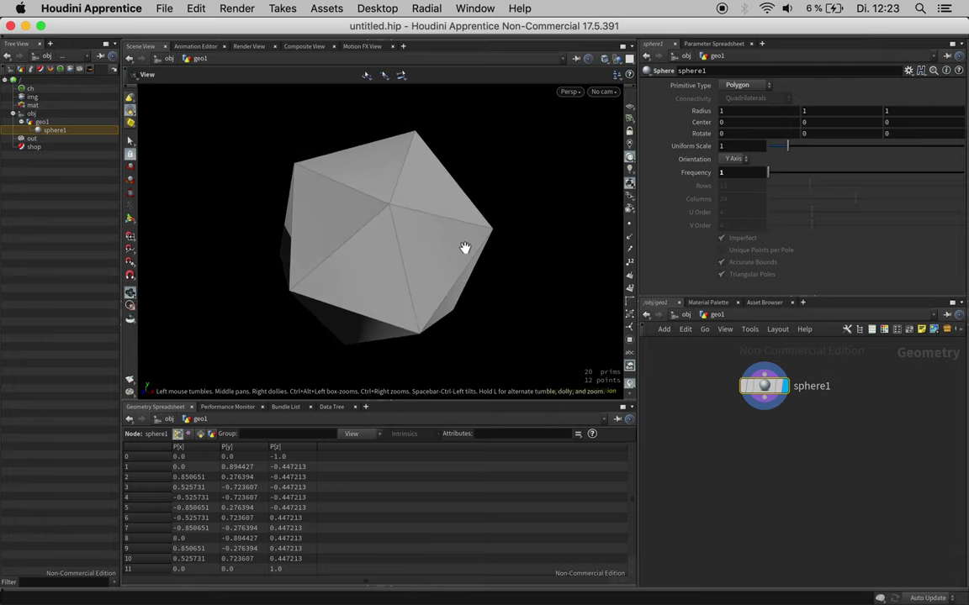
Step: Begin adding a Divide node from sphere1's output
left_click(763, 409)
key("Tab")
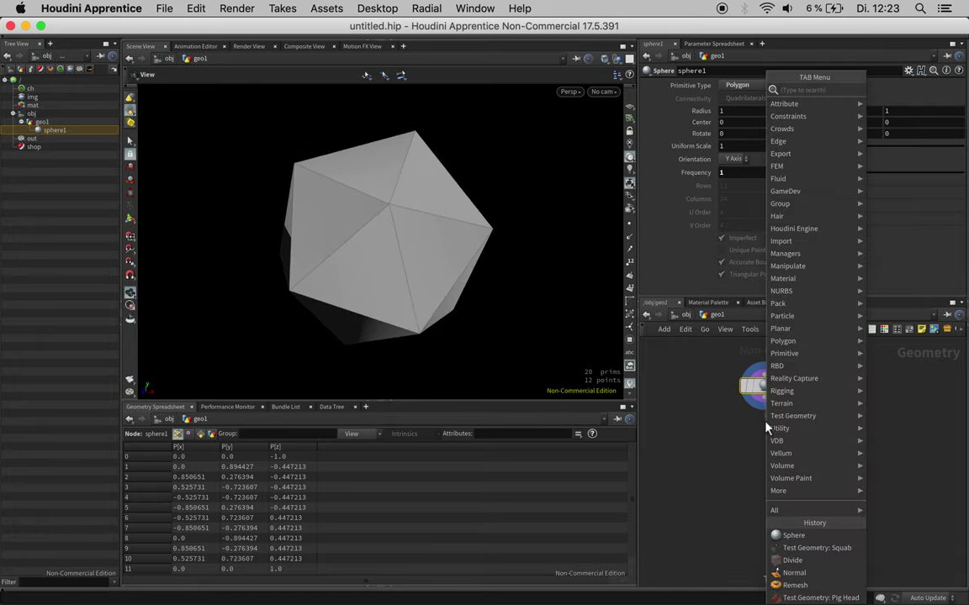
key("Escape")
Step: Wire divide1 under sphere1 with Compute Dual on, comparing against sphere1's template wireframe
left_click(767, 429)
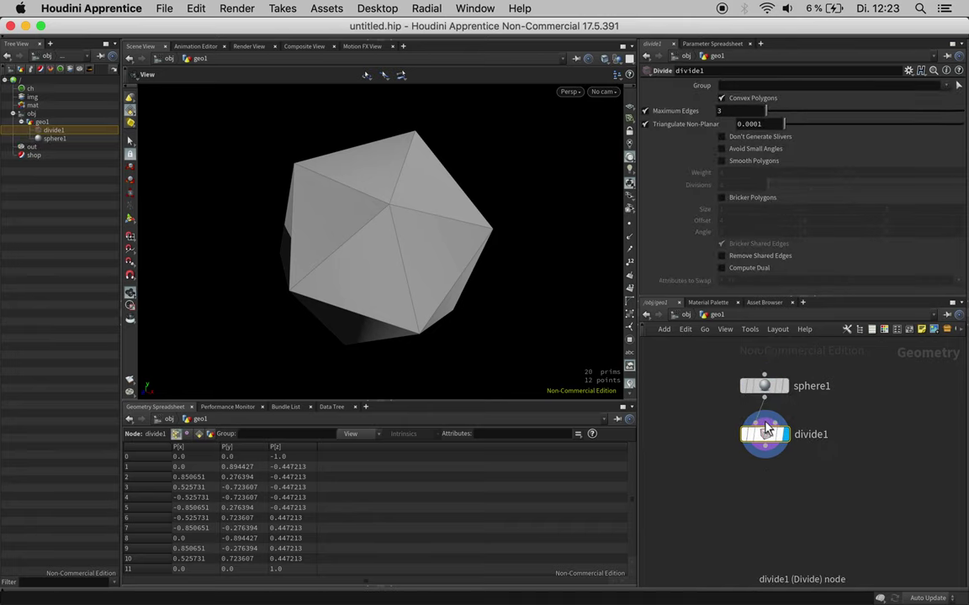
left_click(759, 269)
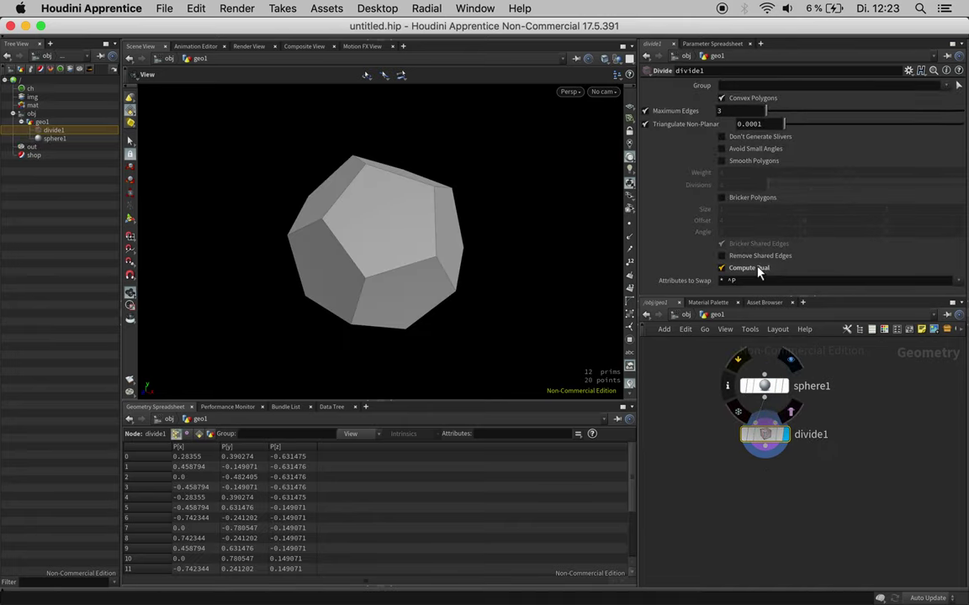
left_click(790, 410)
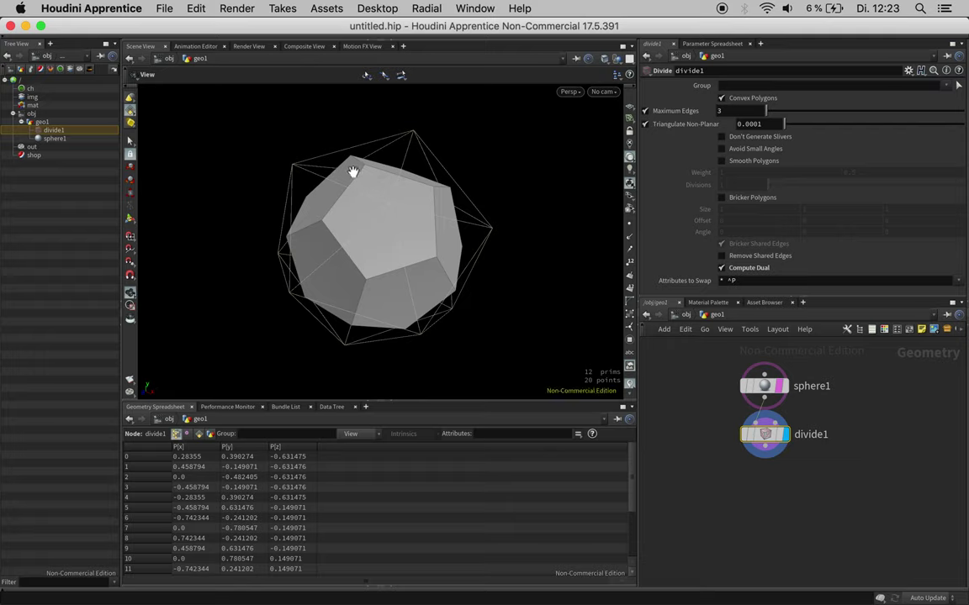
left_click_drag(330, 219, 368, 224)
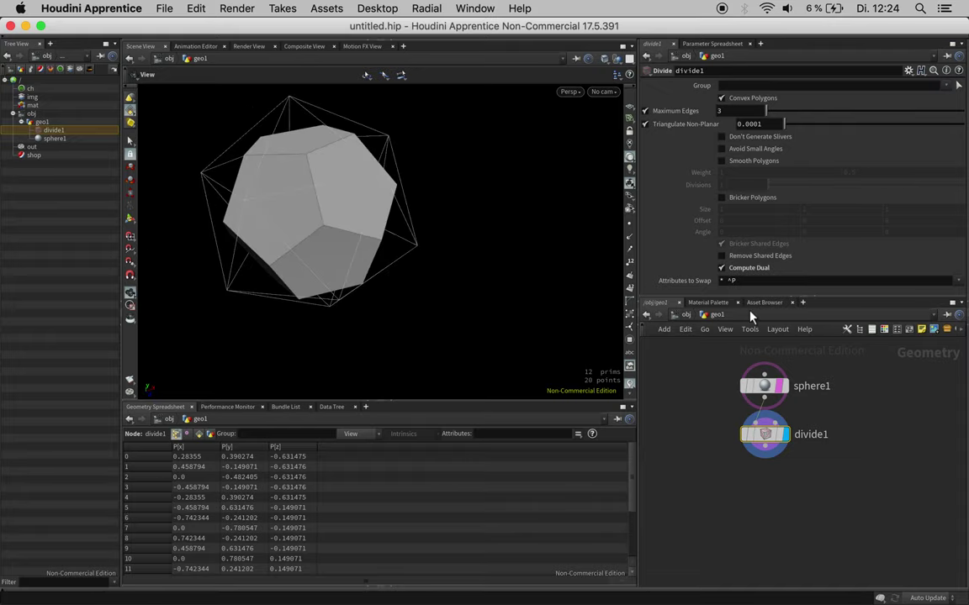
left_click(782, 386)
left_click_drag(429, 243, 338, 216)
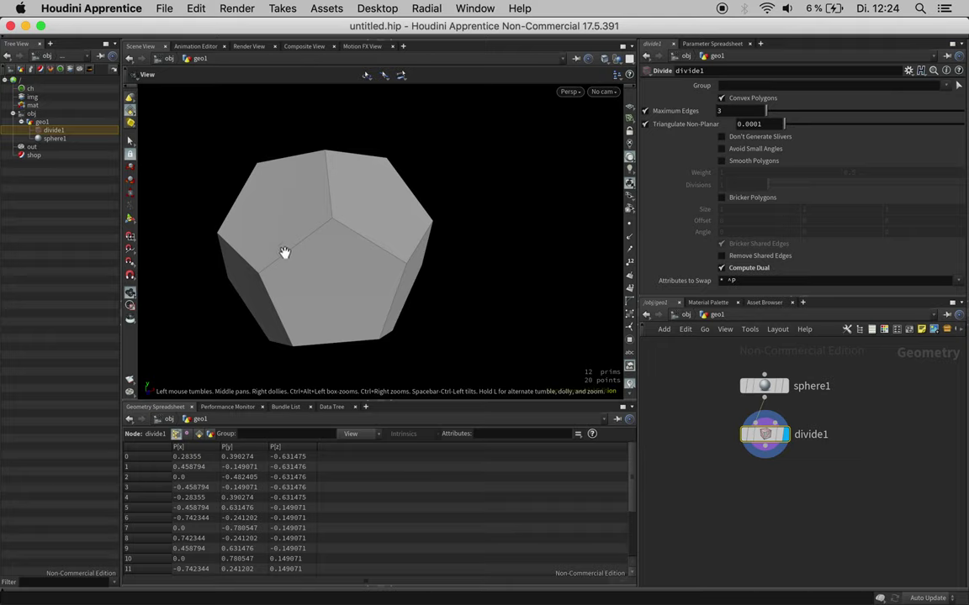
left_click(764, 458)
key("Tab")
Step: Add attribwrangle1 under divide1 and declare int nbs[] = neighbours(0, i@ptnum);
type("awr")
key("Return")
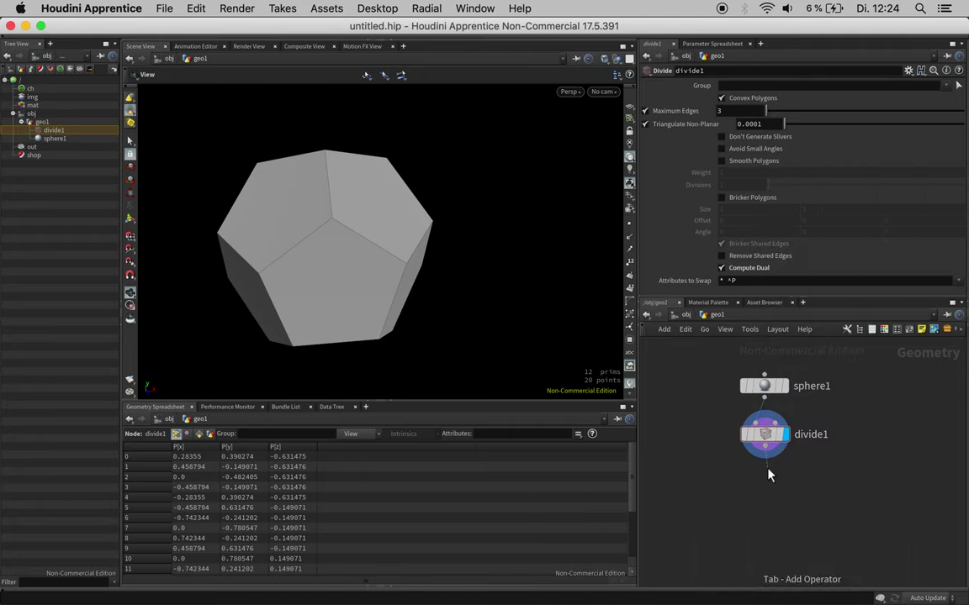
left_click(768, 475)
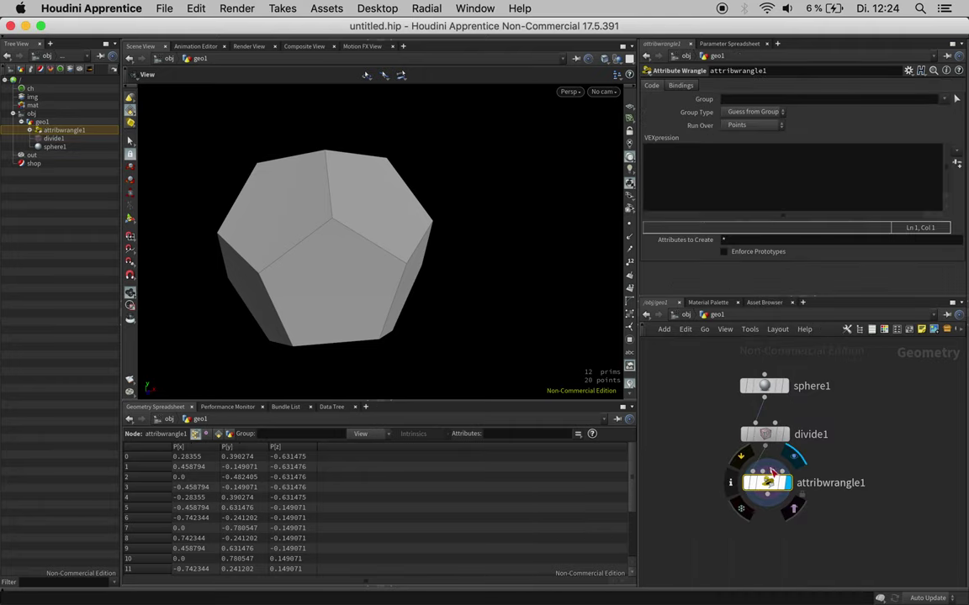
left_click(757, 183)
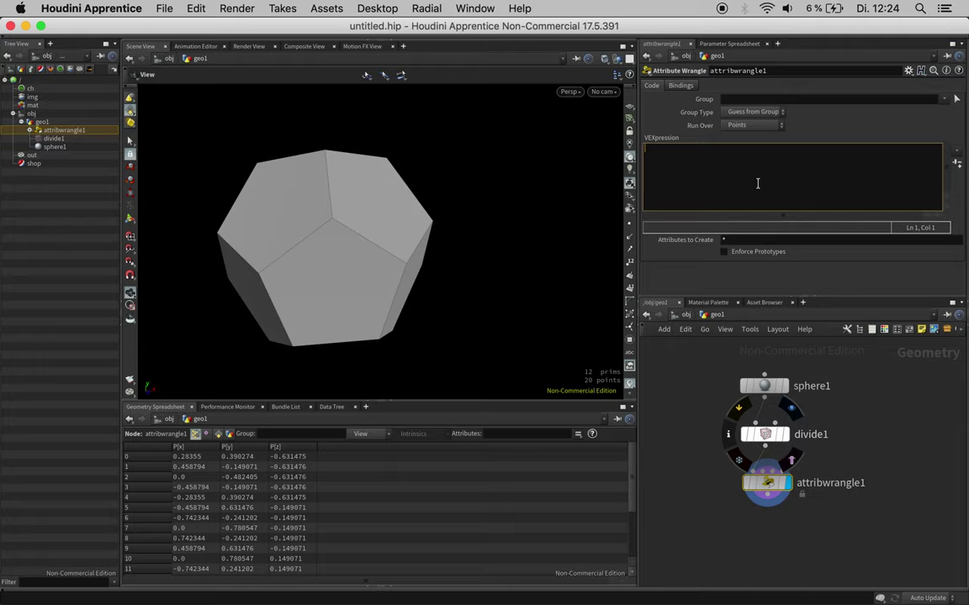
type("int nbs[] = neighbour")
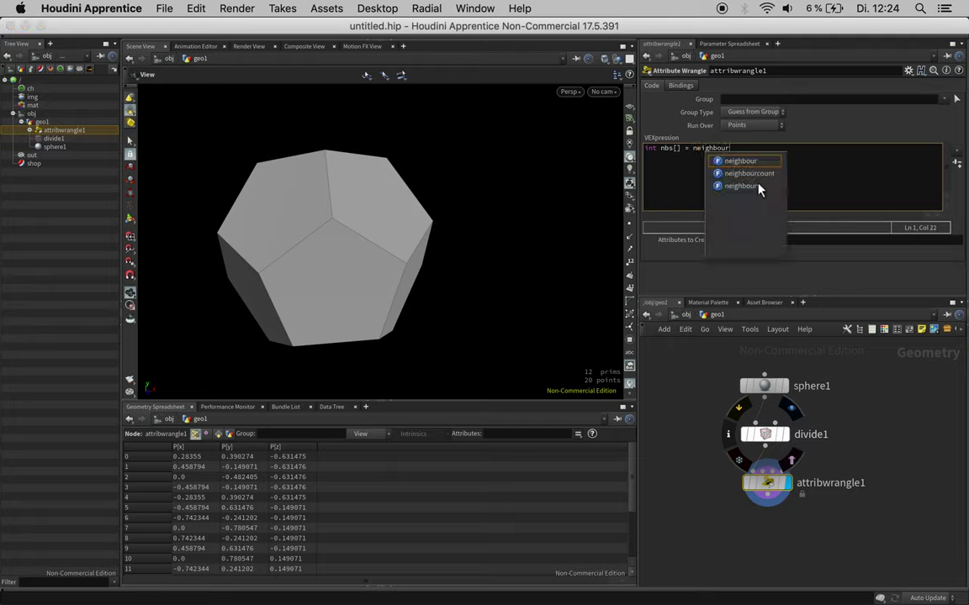
type("s(0);")
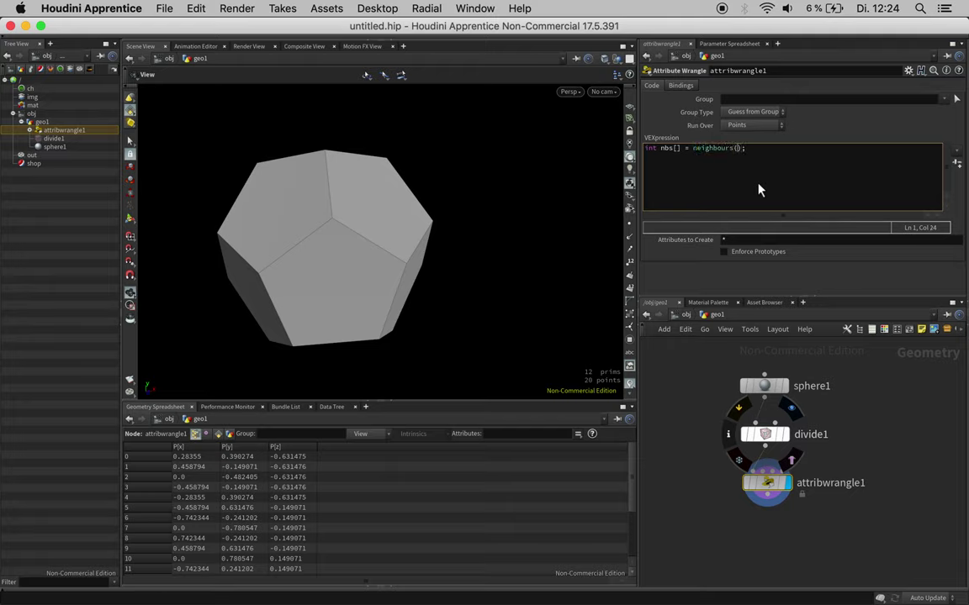
type(", i@ptnum")
Step: Add foreach(int nb; nbs) computing vector pos_avg = avg(point(0, 'P', nb), v@P);
left_click(804, 153)
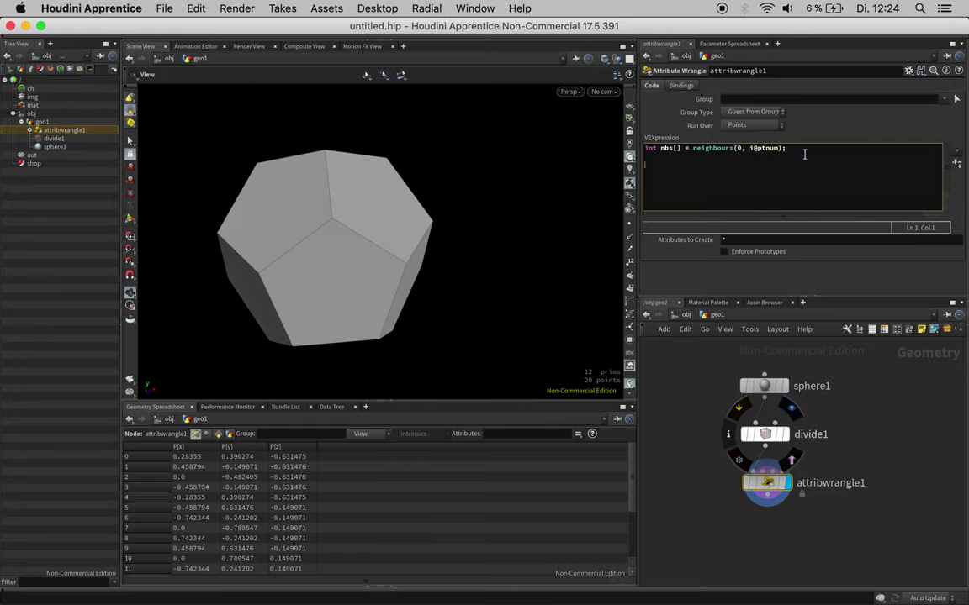
key("Return")
key("Return")
type("foreach(int nb")
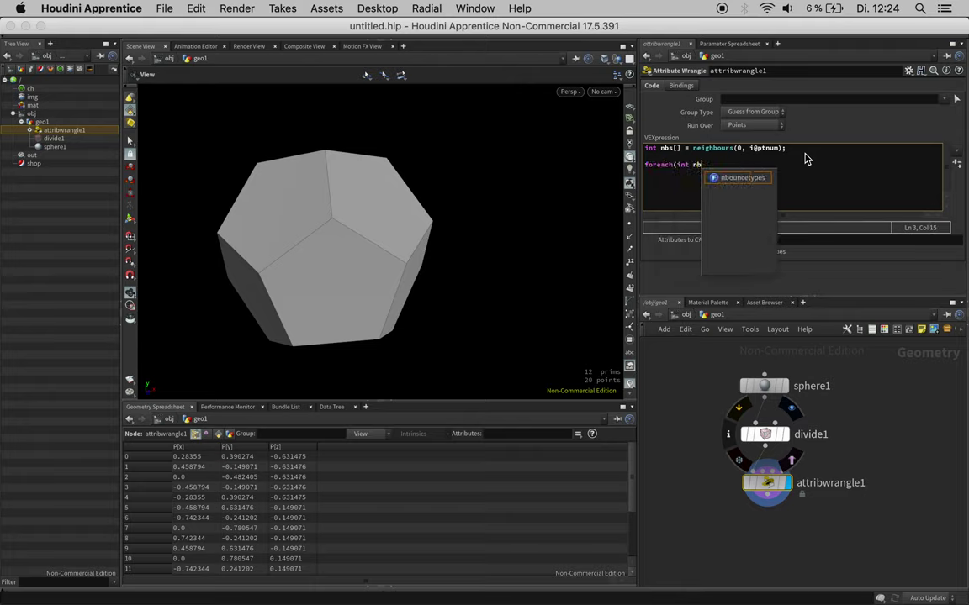
type("; nbs){")
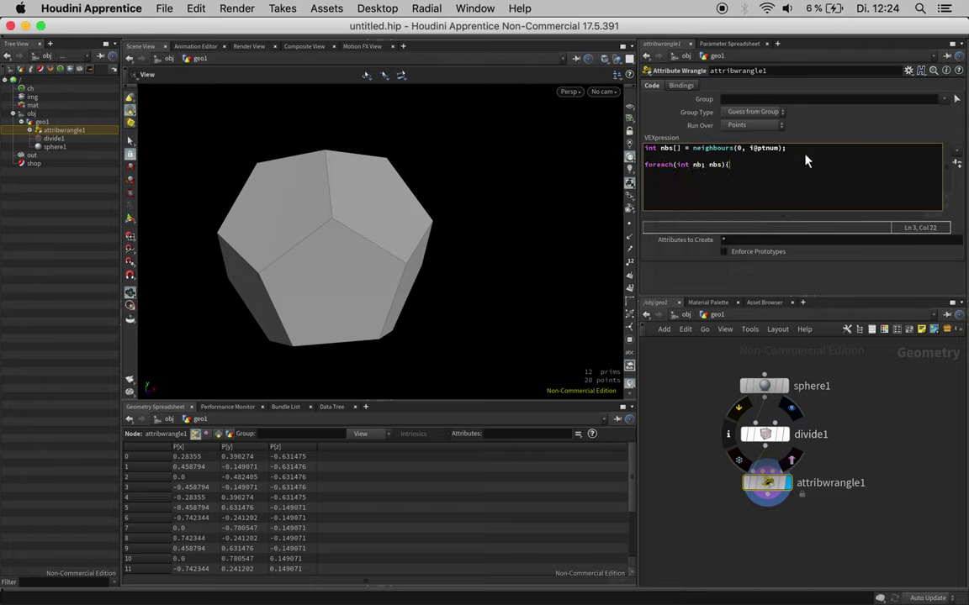
key("Return")
key("Return")
key("Up")
type("vect")
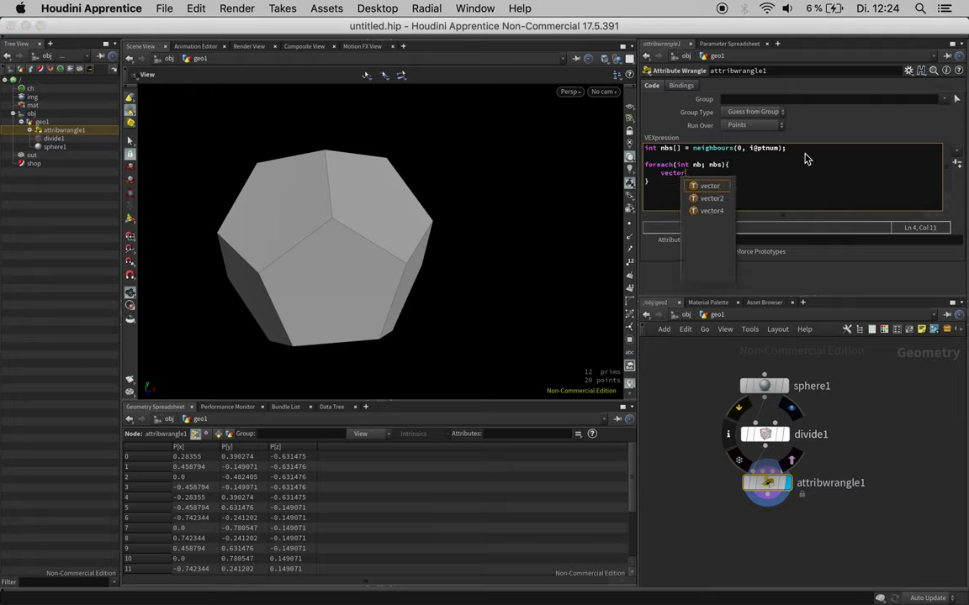
type("or pos_")
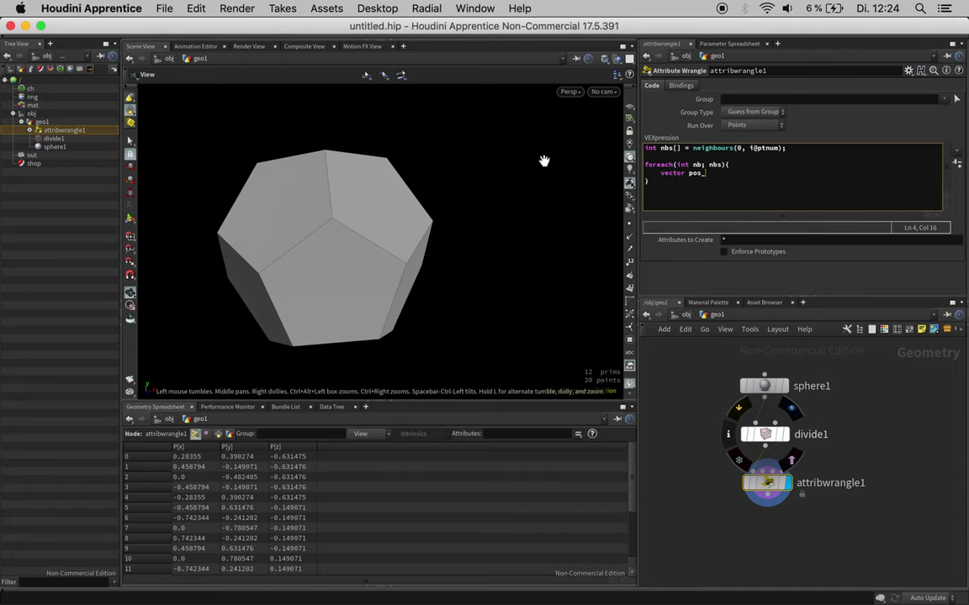
type("avg = avg(")
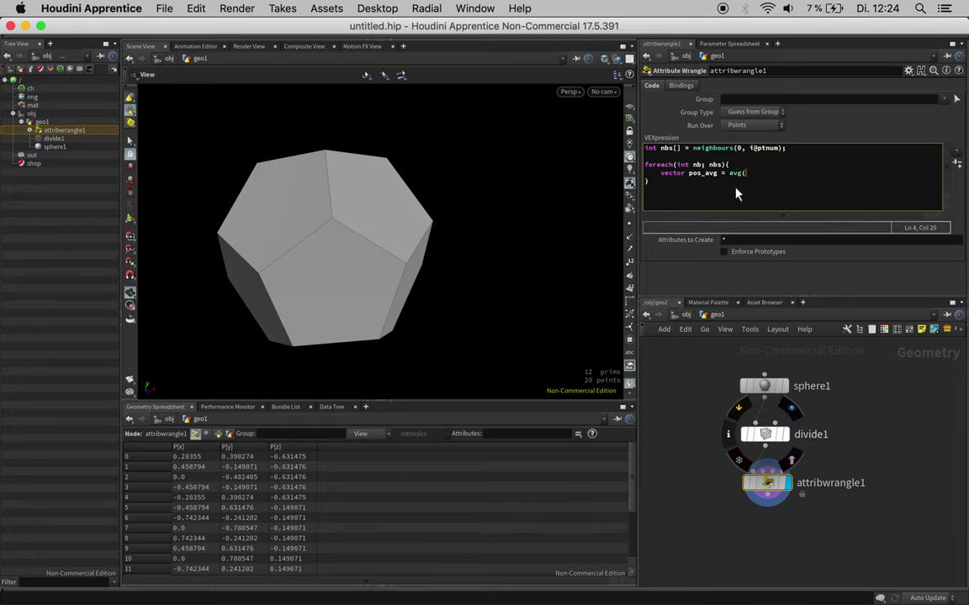
type("point(0, ")
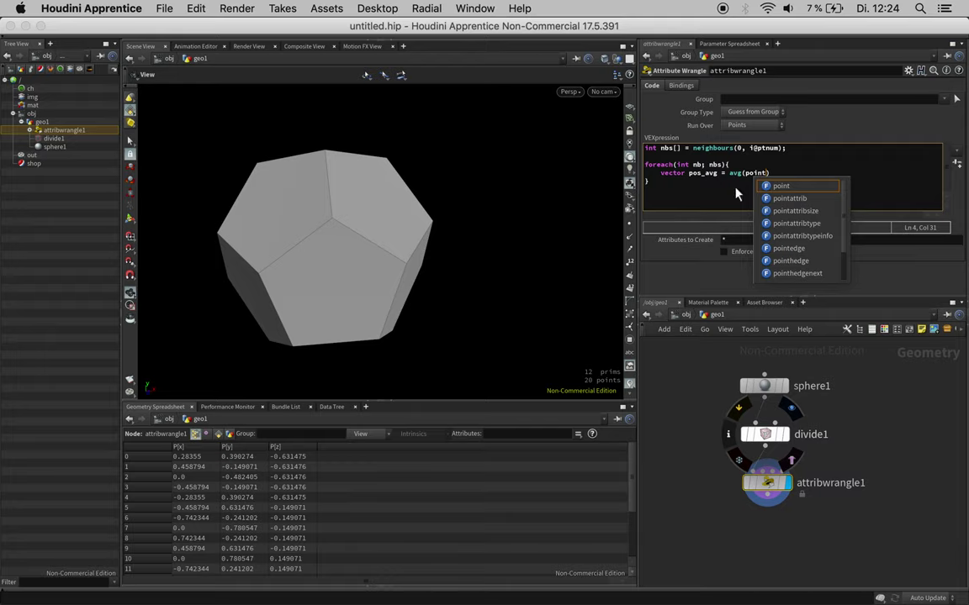
type("'P', ")
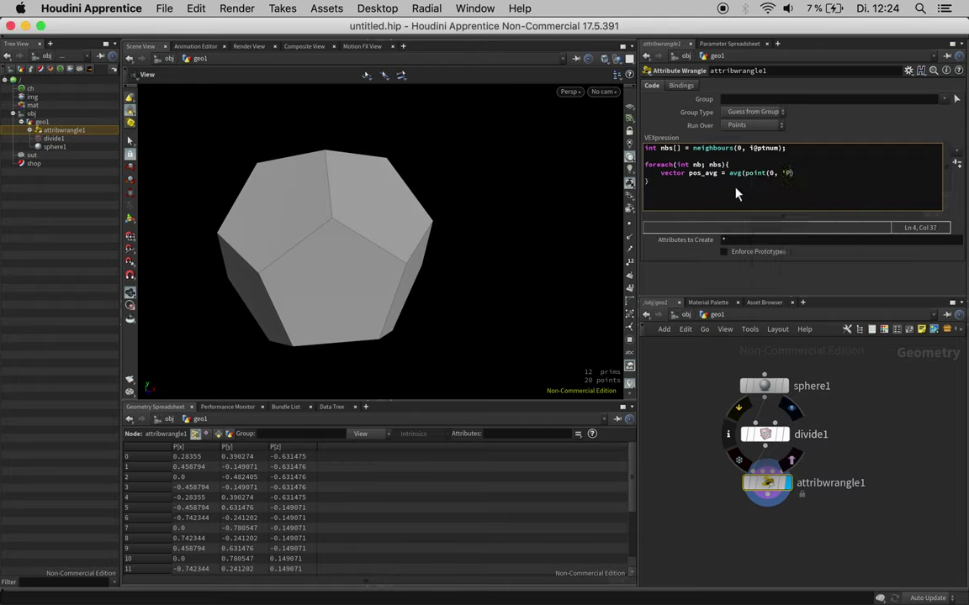
type("nb")
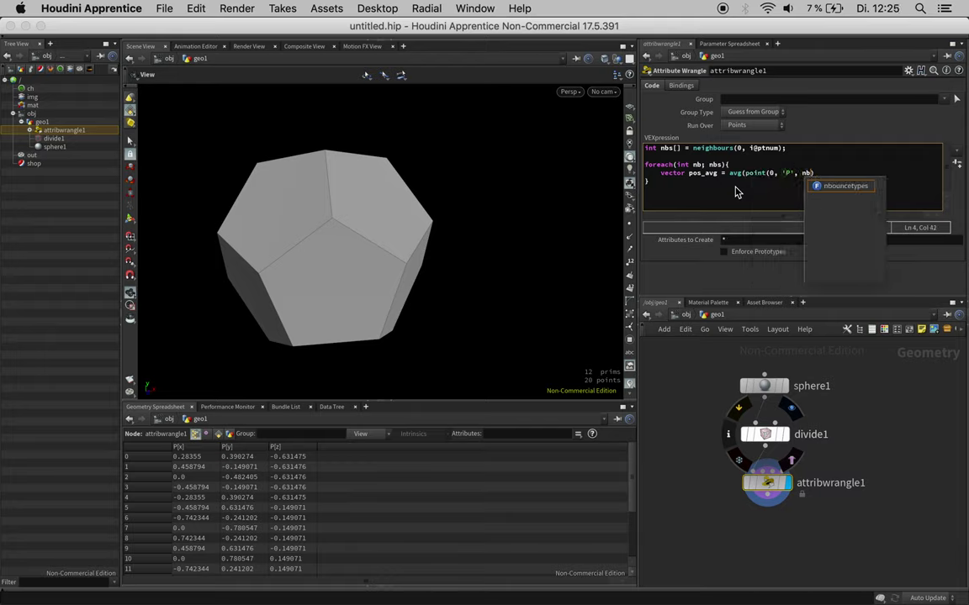
type(")")
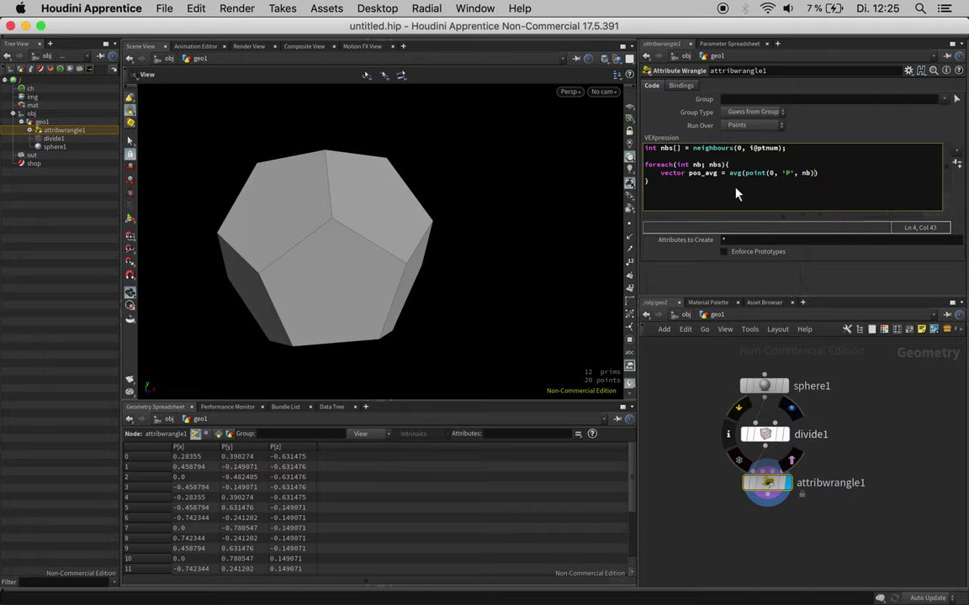
type(", v@P );")
left_click(745, 173)
left_click(865, 173)
left_click(805, 151)
Step: Declare vector pos[] = {}; and add append(pos, pos_avg); inside the first loop
key("Return")
type("ve")
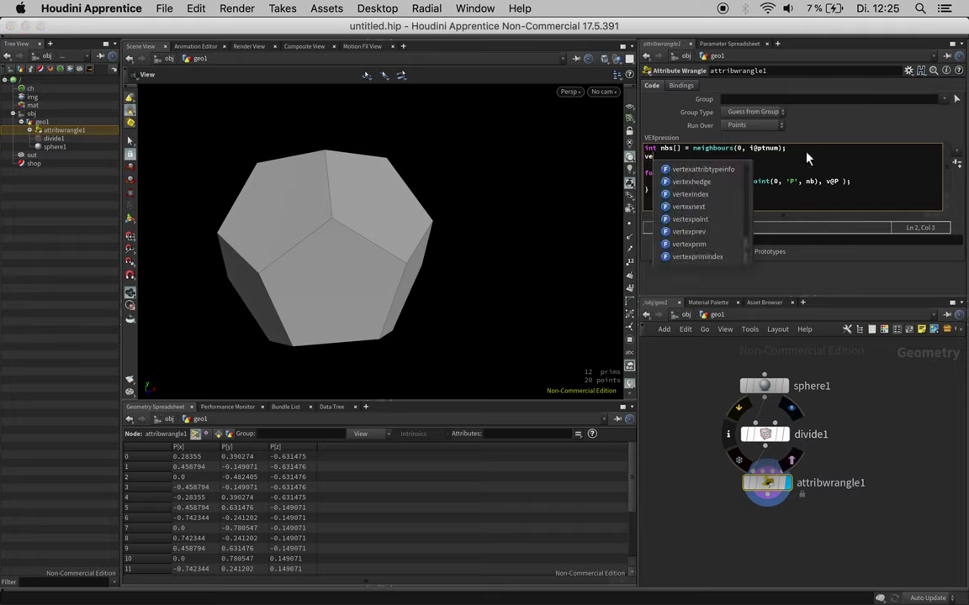
type("ctor pos[] = {};")
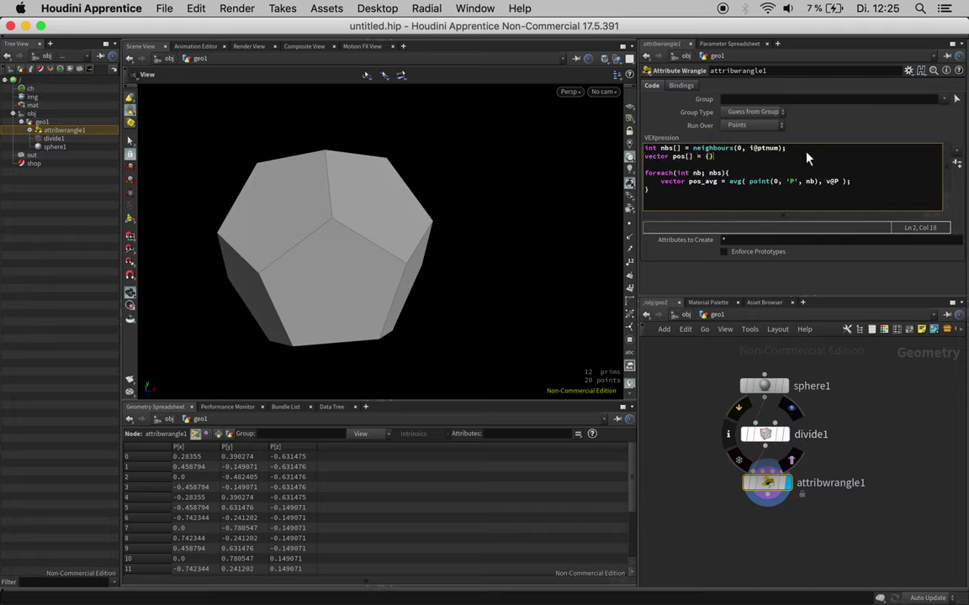
left_click(862, 182)
key("Return")
type("append(pos, pos_avg);")
Step: Add a second loop foreach(vector p; pos){} after the first loop
left_click(718, 198)
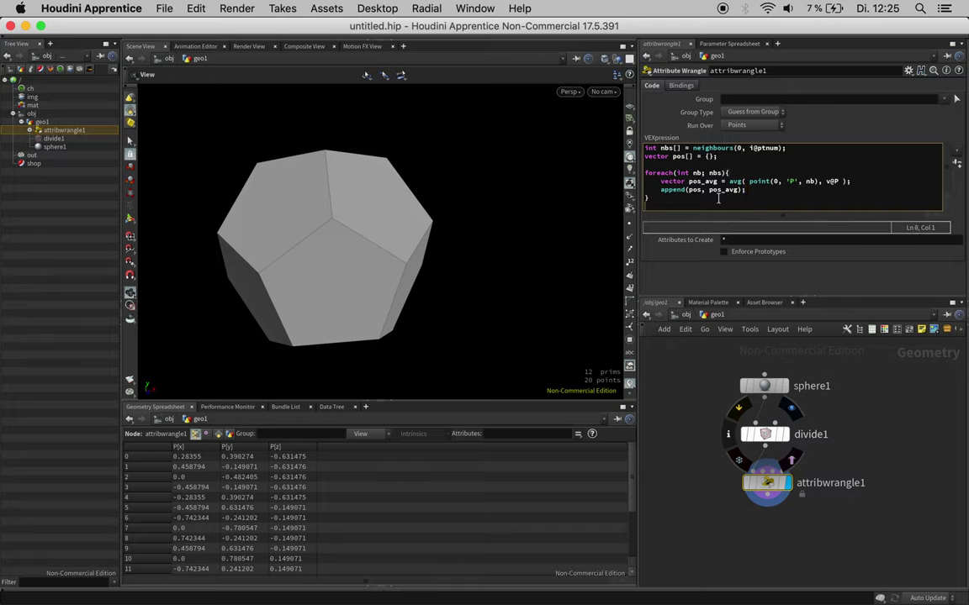
key("Return")
type("foreach")
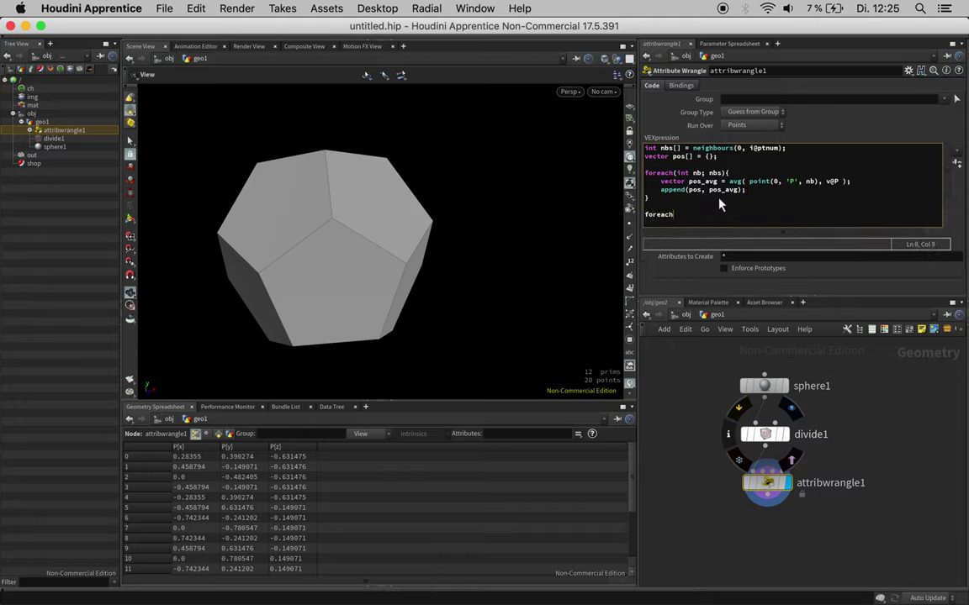
type("(")
type("vector p; pos){")
key("Return")
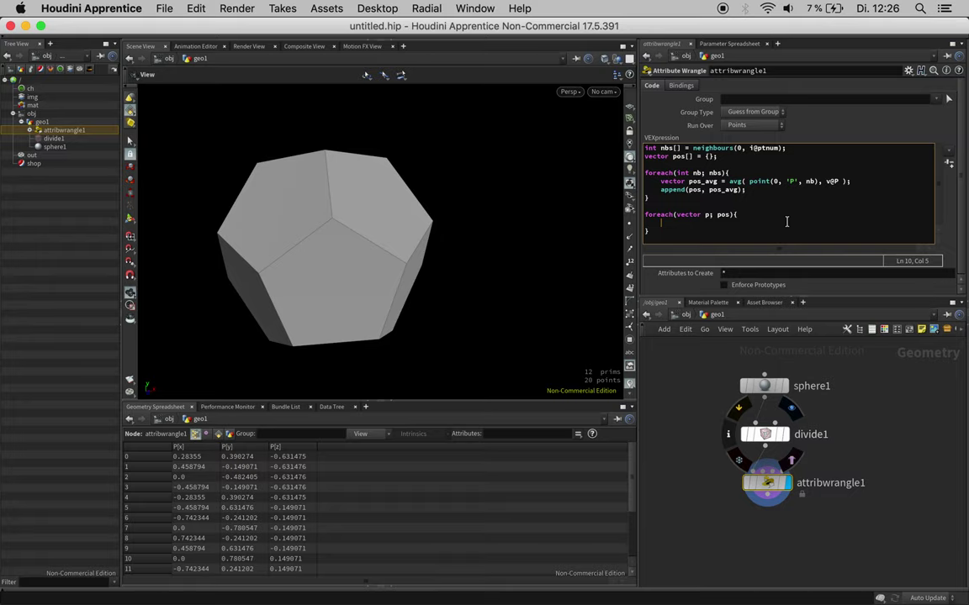
left_click(688, 206)
key("Return")
Step: Add int prim_triangle = addprim(0, 'poly'); and int pt_triangle = addpoint(0, p); in the loop
type("int prim ")
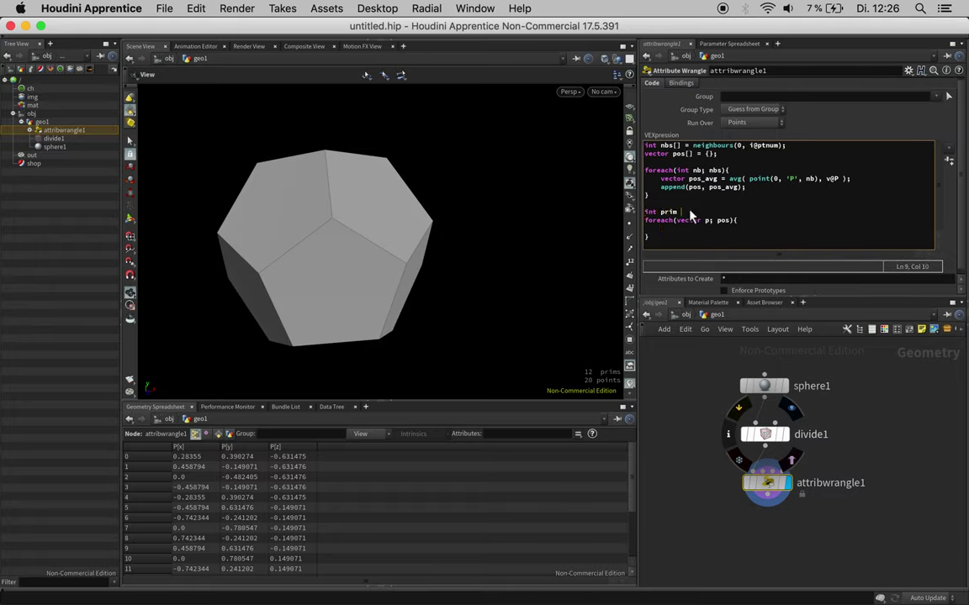
type("= ")
type("_triangle")
type("addprim(0")
type(", ")
type("'pol")
type("y');")
left_click(711, 228)
type("int pt_triangle = addpoint")
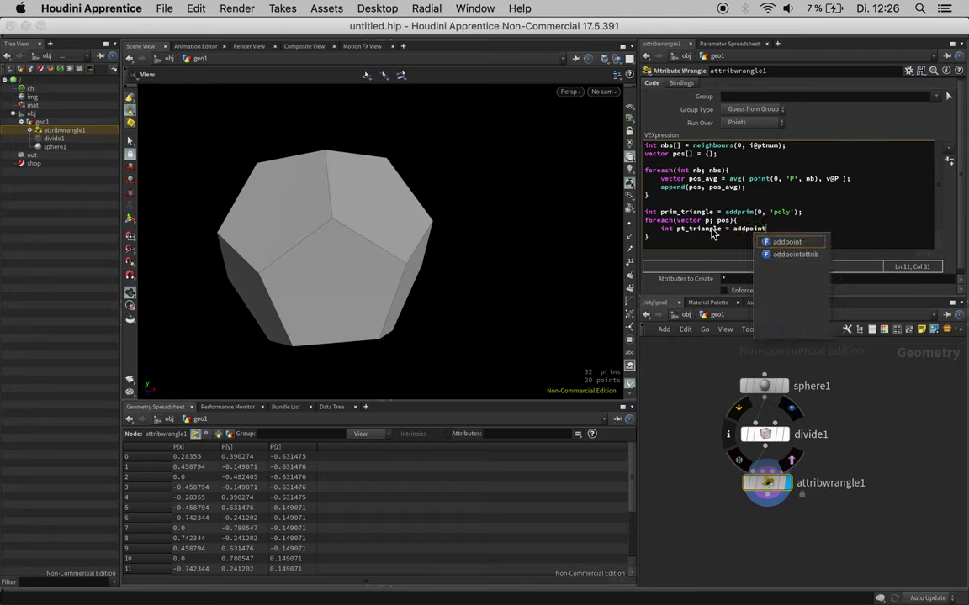
type("(0, p")
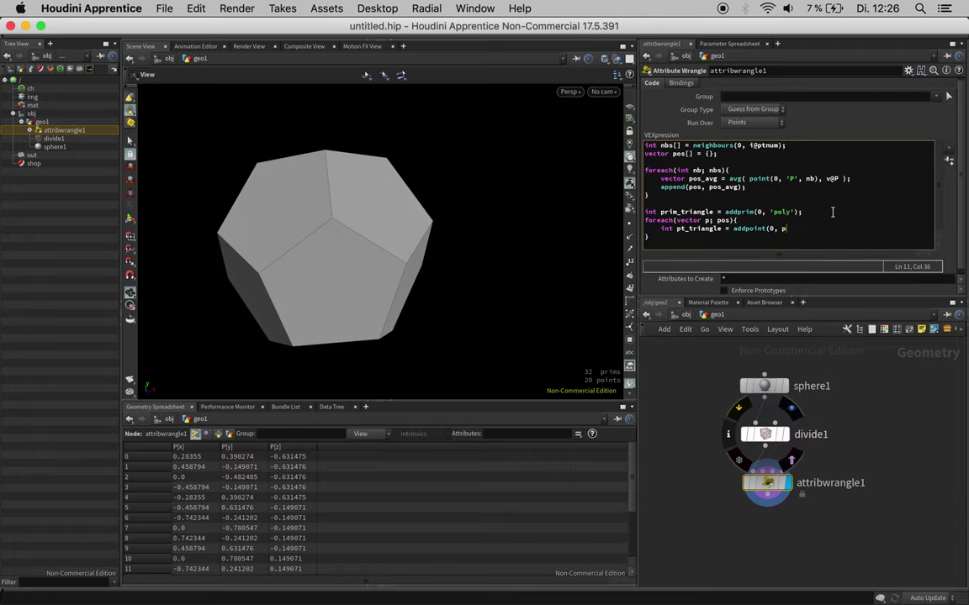
type(");")
Step: Add an uncommented removepoint(0, i@ptnum, 1); after the second loop
left_click(717, 241)
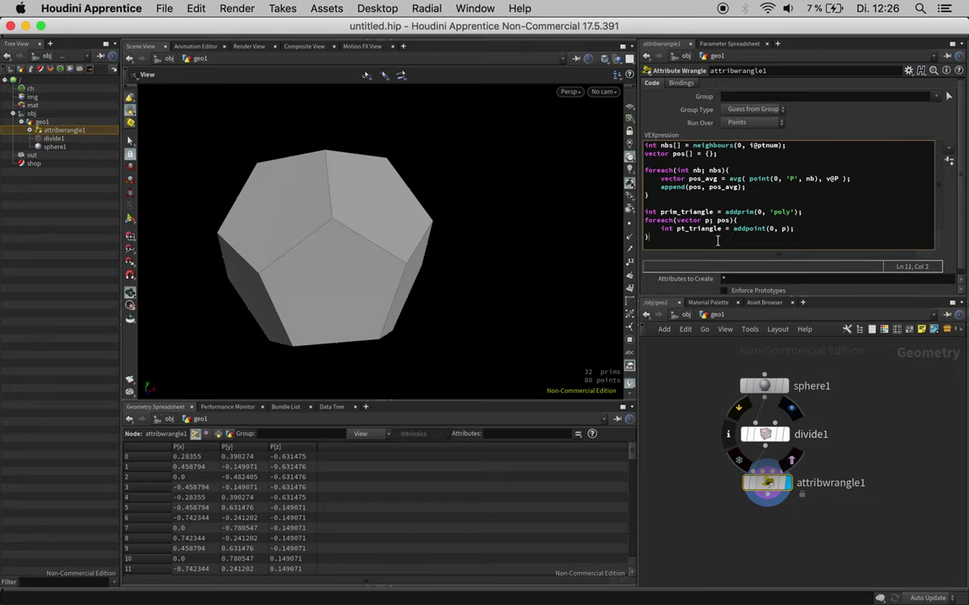
key("Return")
type("// remvo")
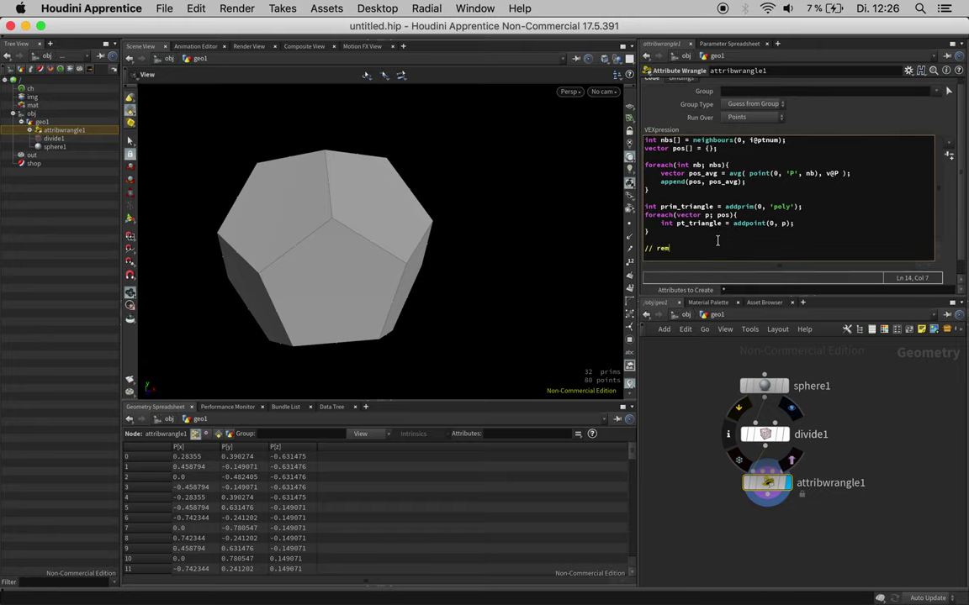
key("BackSpace")
key("BackSpace")
type("ovepo")
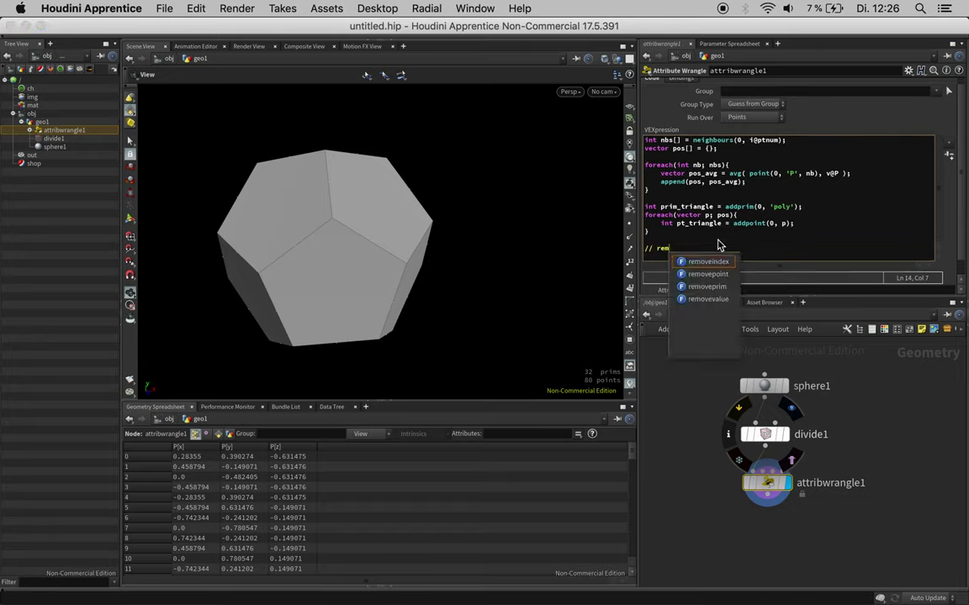
type("int(0,")
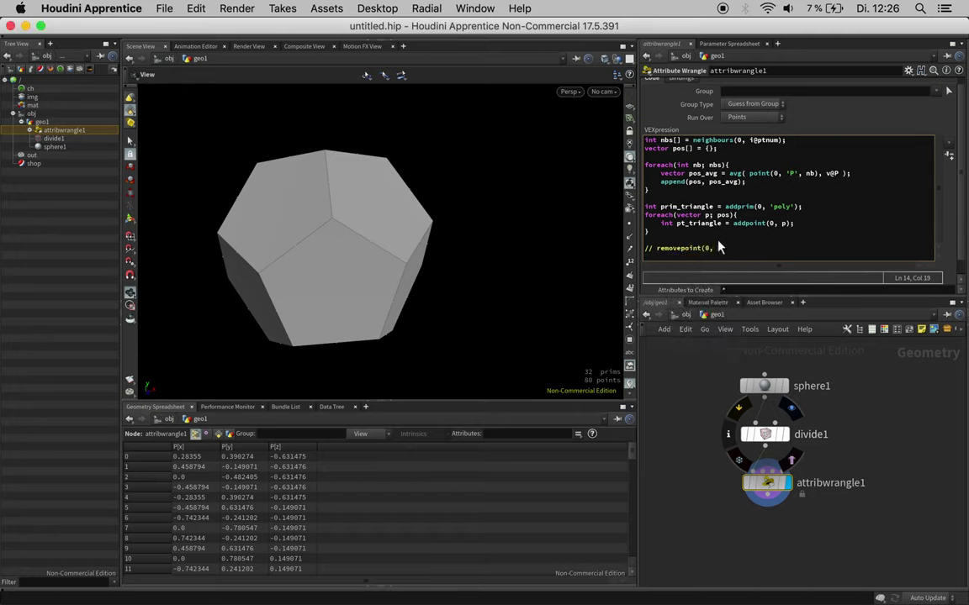
type(" i@ptnum, 1);")
left_click_drag(657, 249, 645, 249)
key("BackSpace")
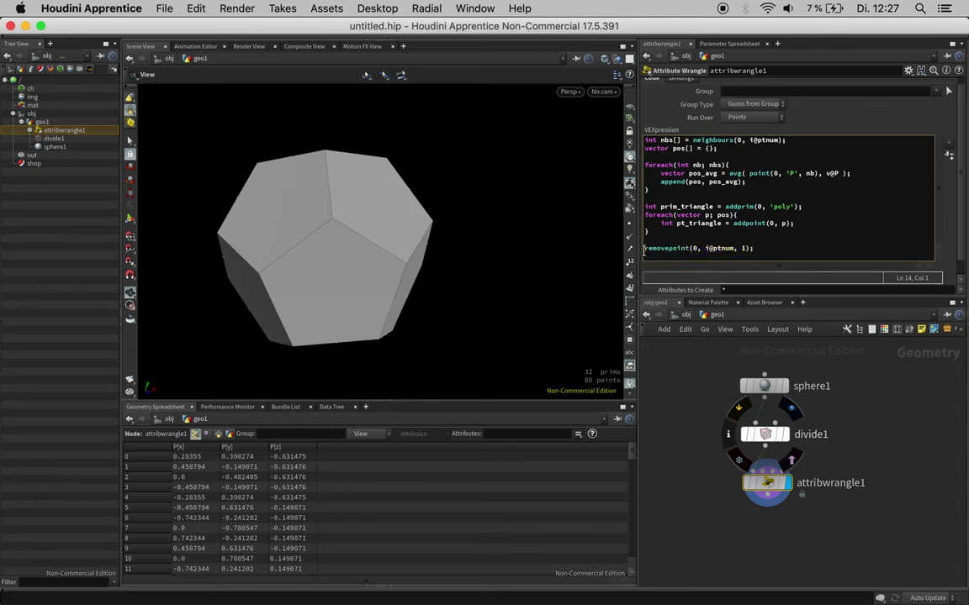
left_click_drag(273, 215, 365, 216)
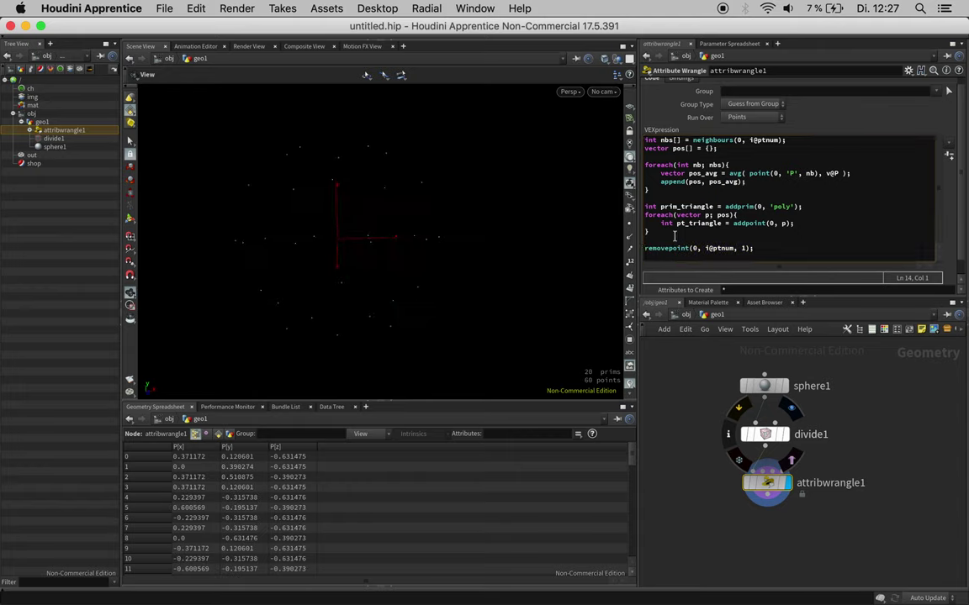
left_click(813, 222)
Step: Add int vtx_triangle = addvertex(0, prim_triangle, pt_triangle);, yielding 20 separate triangles
key("Return")
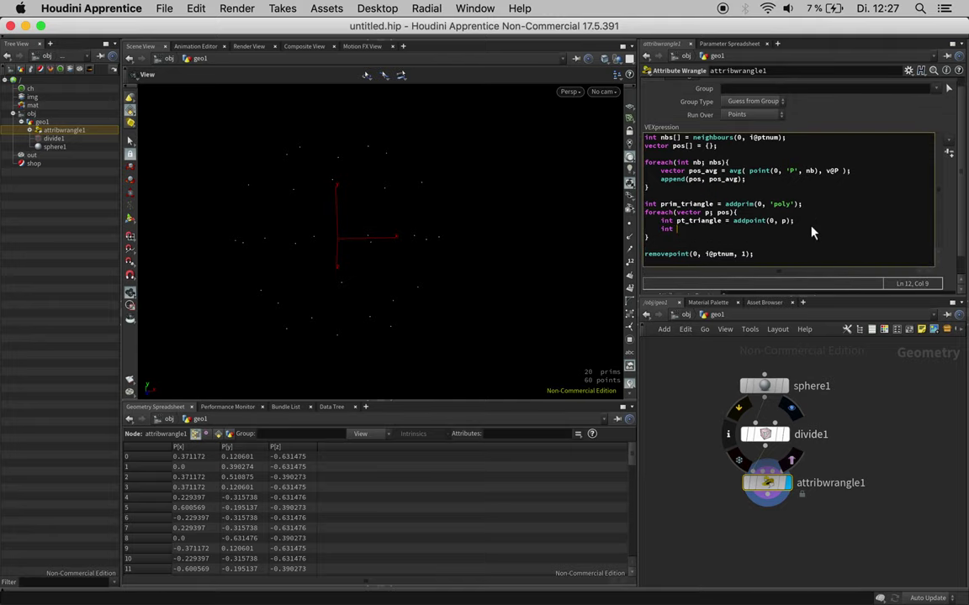
type("int vtx_a")
key("BackSpace")
type("triangle = add")
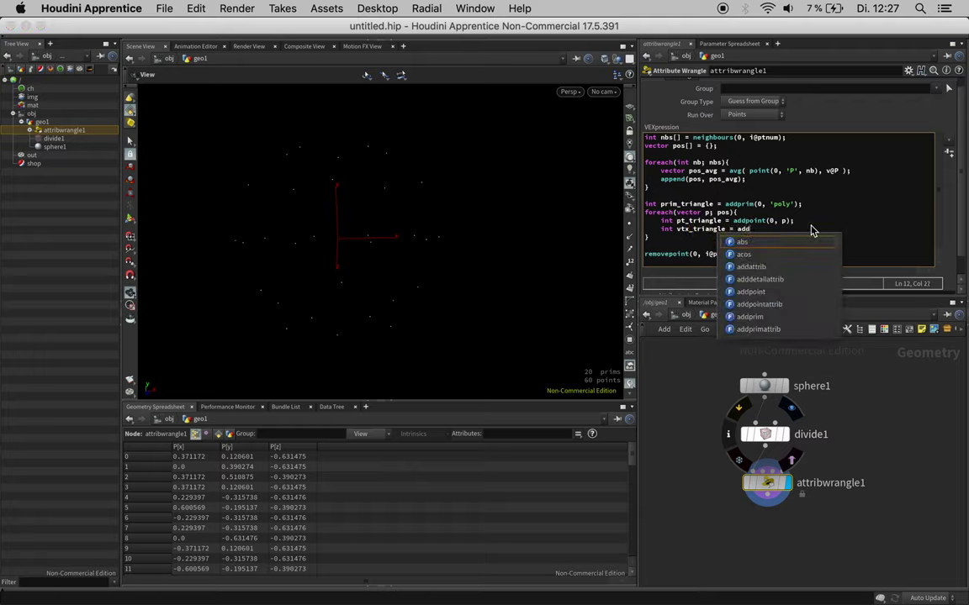
type("vertx(")
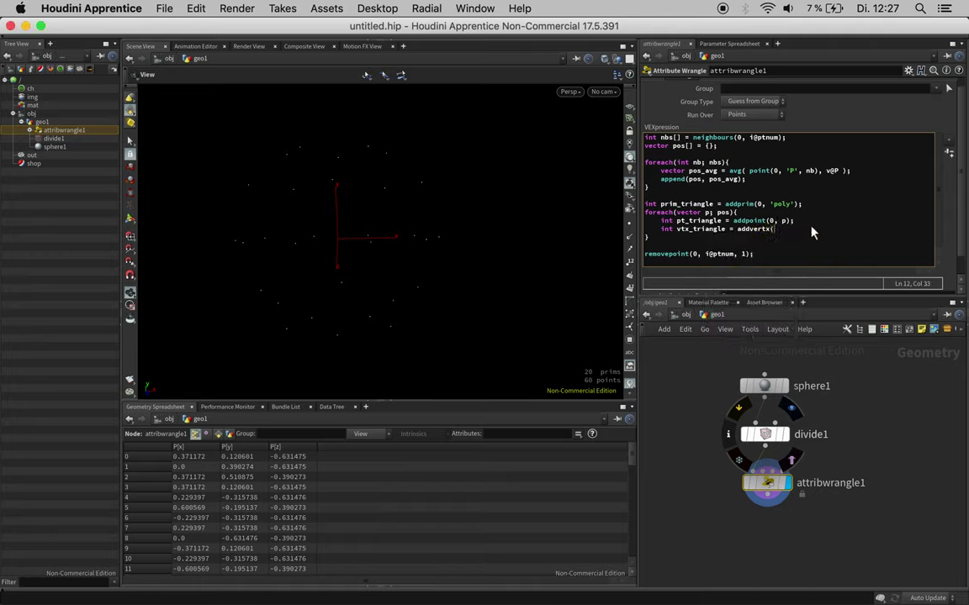
type("0, pt")
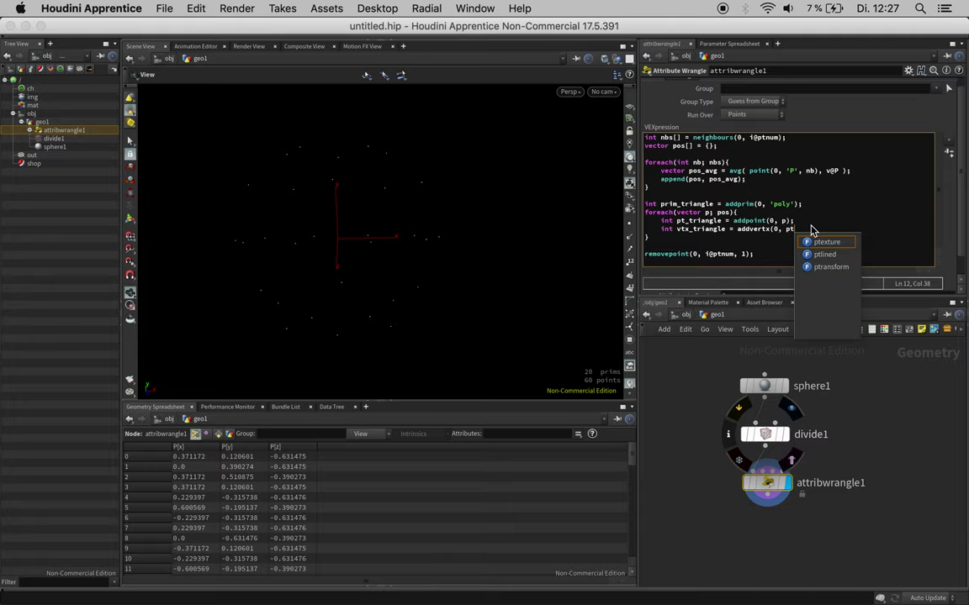
key("BackSpace")
type("rim_tria")
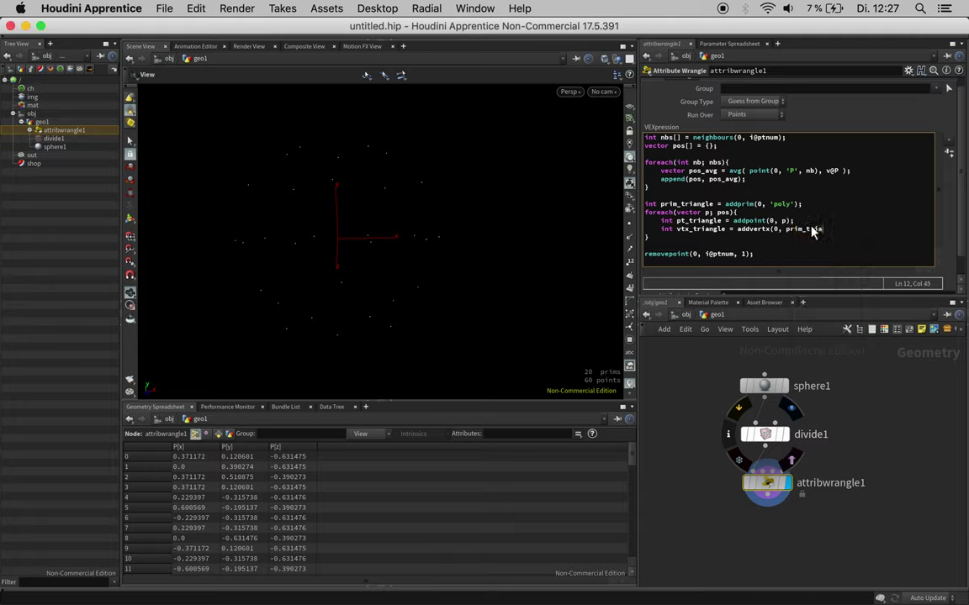
type("ngle, pt_triangle, pt_")
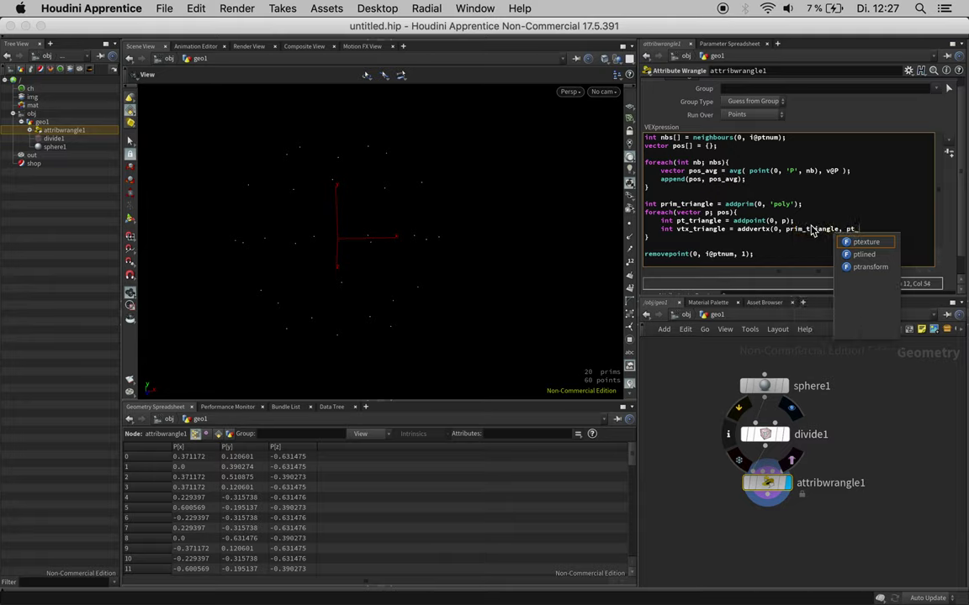
type(");")
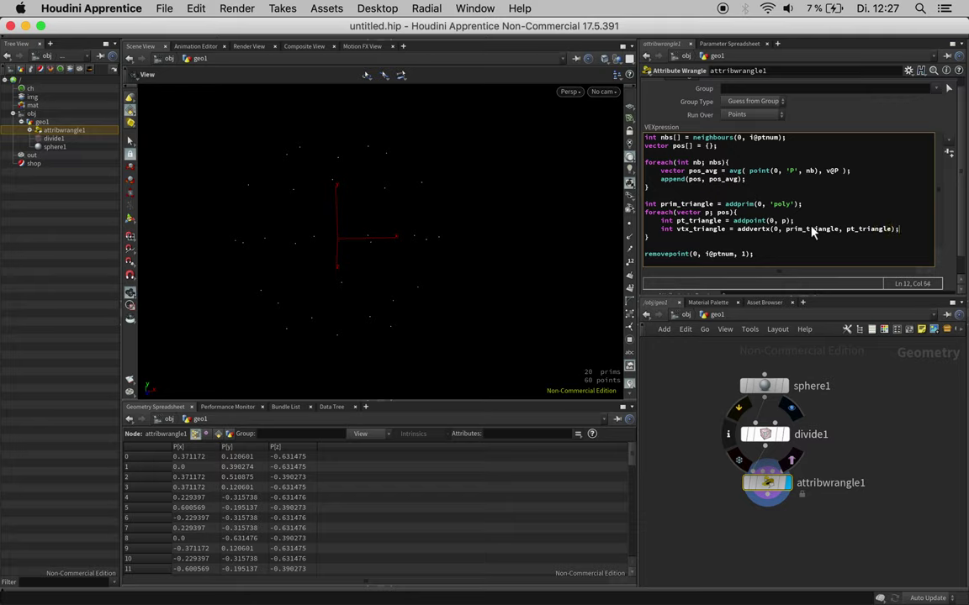
left_click(763, 229)
type("e")
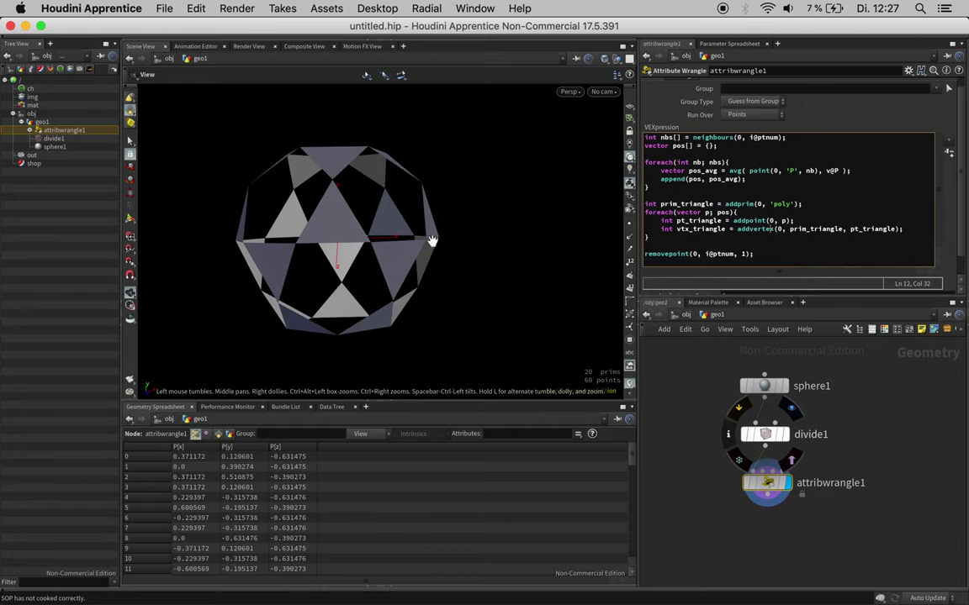
left_click_drag(443, 224, 427, 197)
left_click_drag(291, 231, 382, 238)
Step: Insert a Switch node on the wire between sphere1 and divide1
left_click_drag(879, 408, 871, 460)
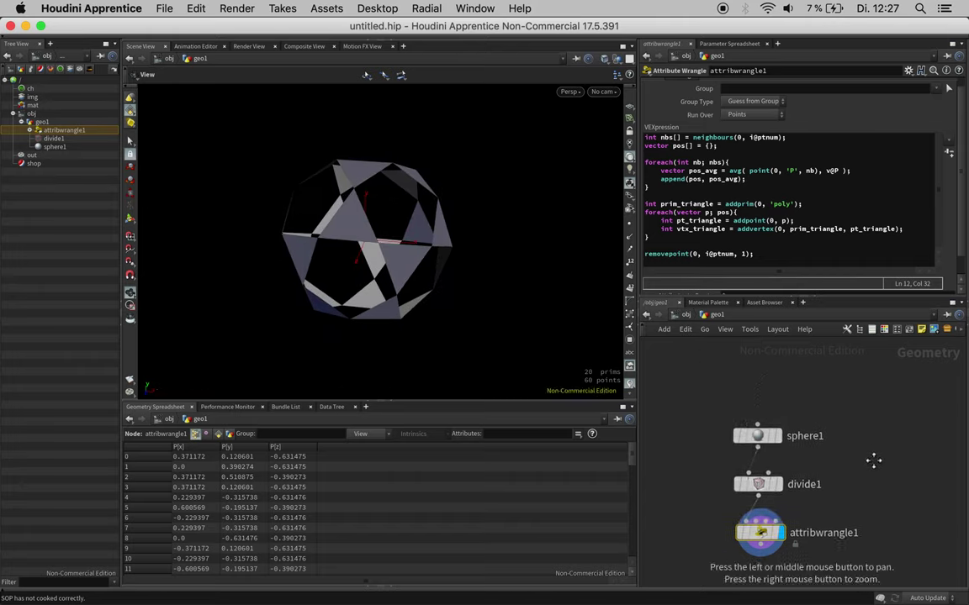
left_click_drag(756, 433, 762, 391)
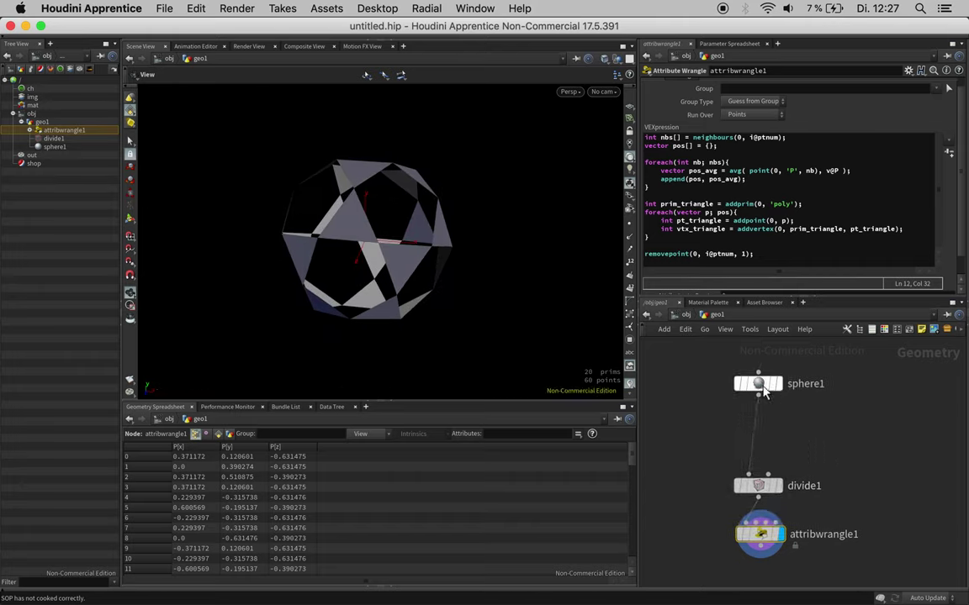
key("Tab")
type("swi")
key("Return")
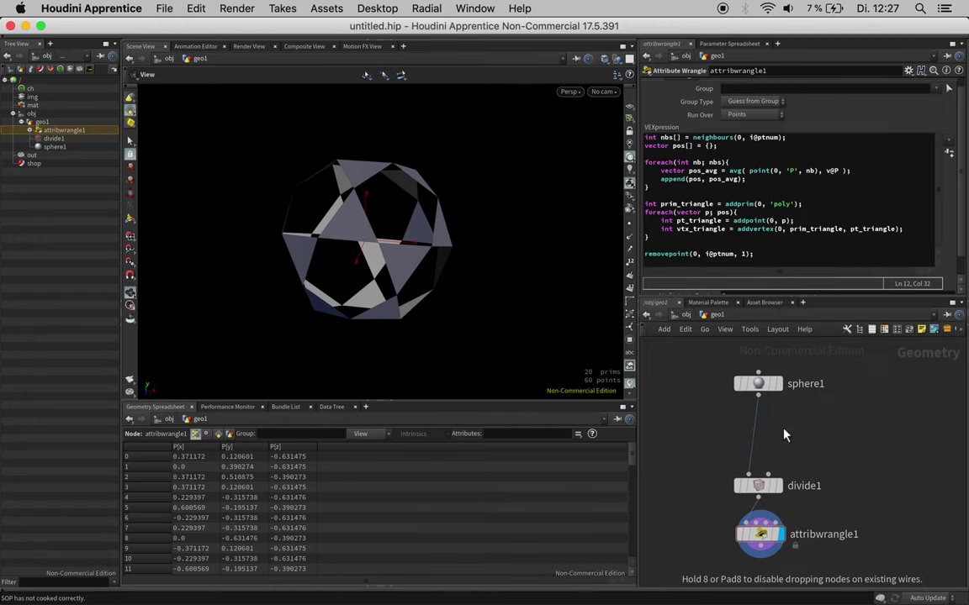
left_click(760, 437)
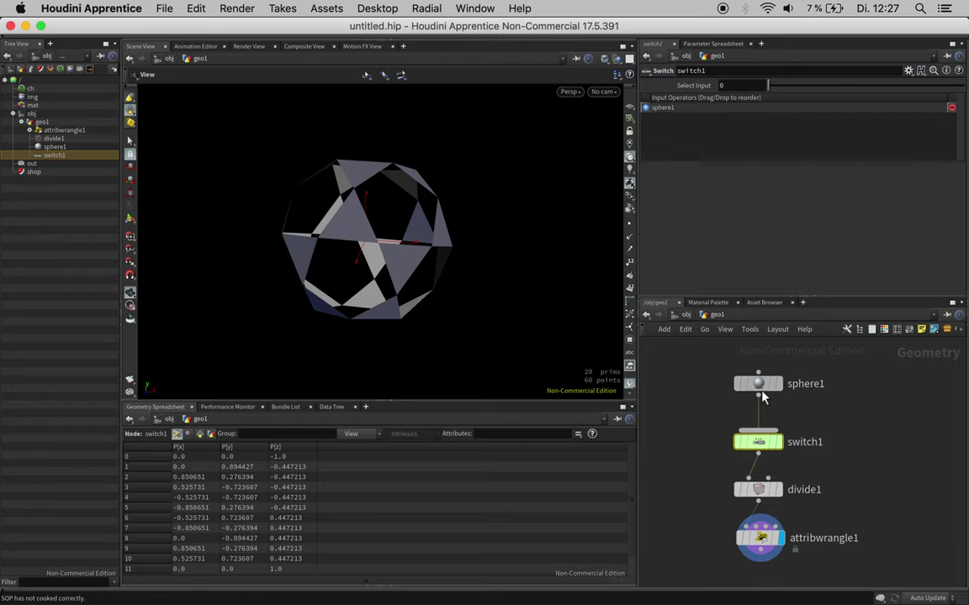
left_click_drag(757, 384, 745, 371)
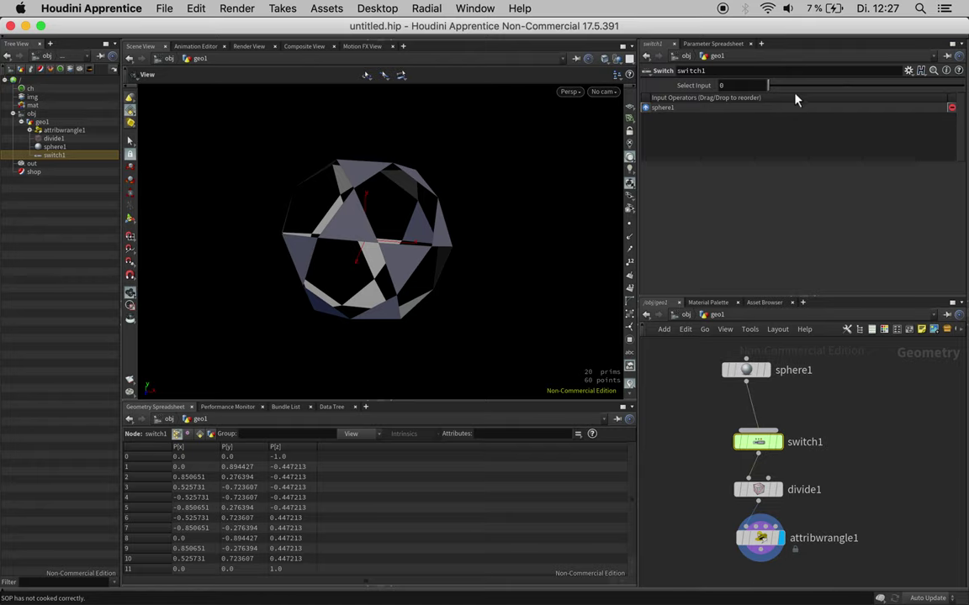
Step: Add a Pig Head test geometry with Difficulty Easy, followed by a Remesh node
key("Tab")
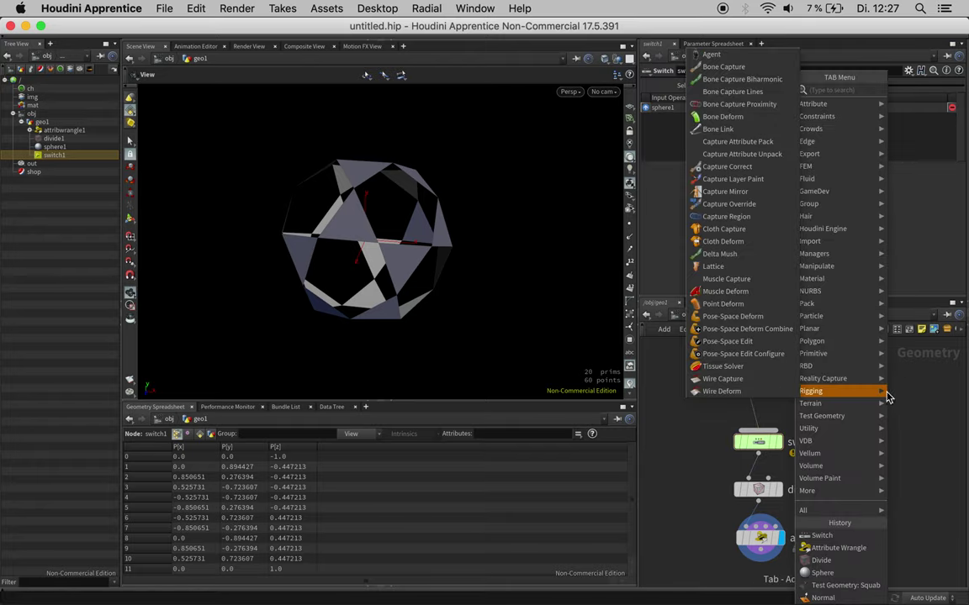
key("Escape")
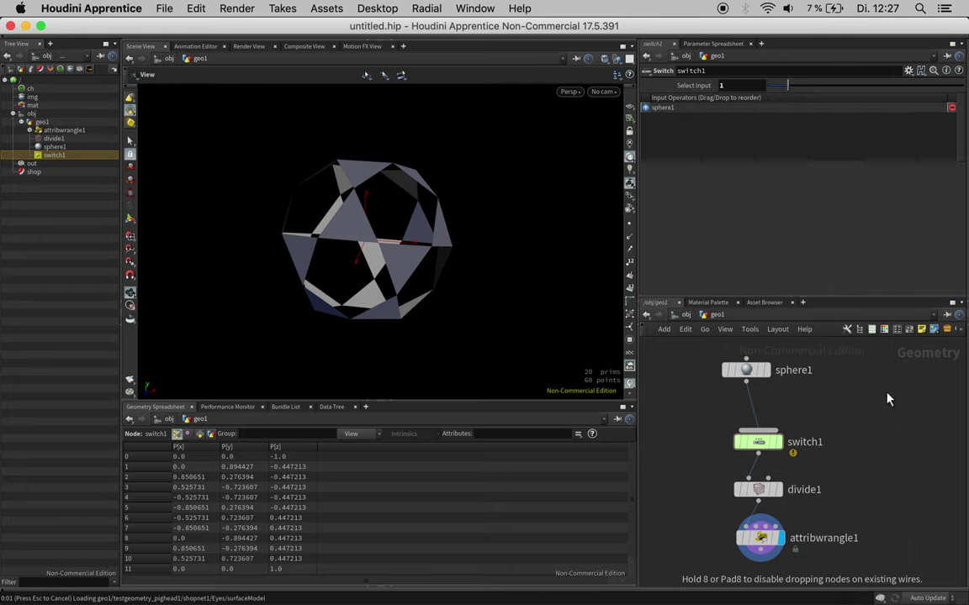
left_click(889, 394)
left_click(736, 121)
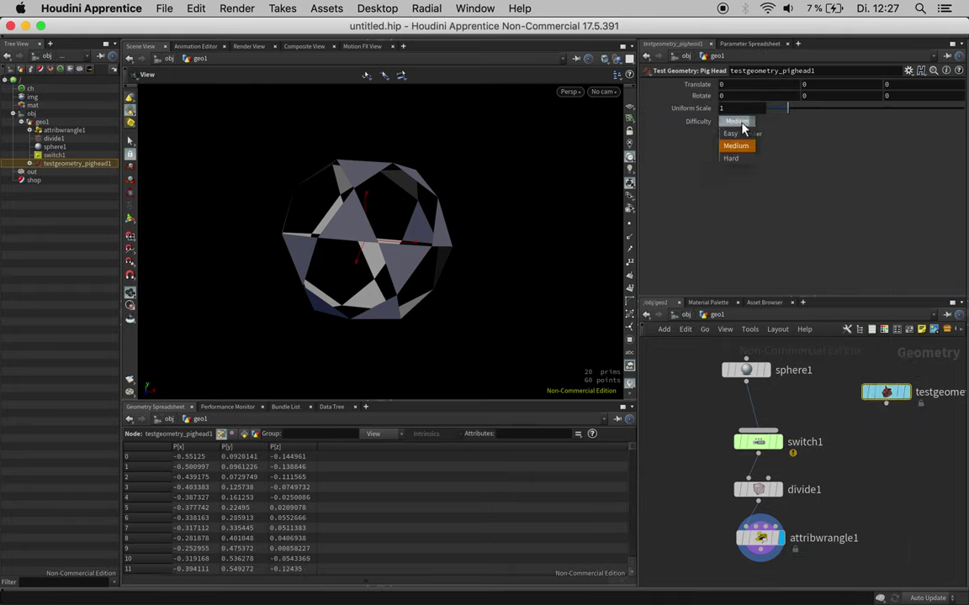
left_click(735, 130)
mouse_move(886, 402)
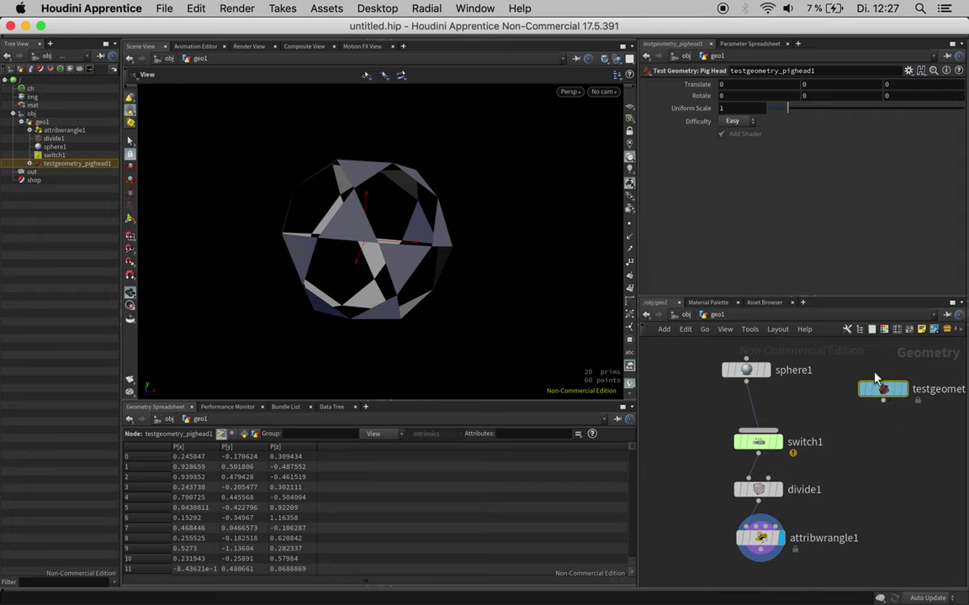
left_click_drag(885, 398, 876, 370)
left_click(876, 376)
left_click(879, 399)
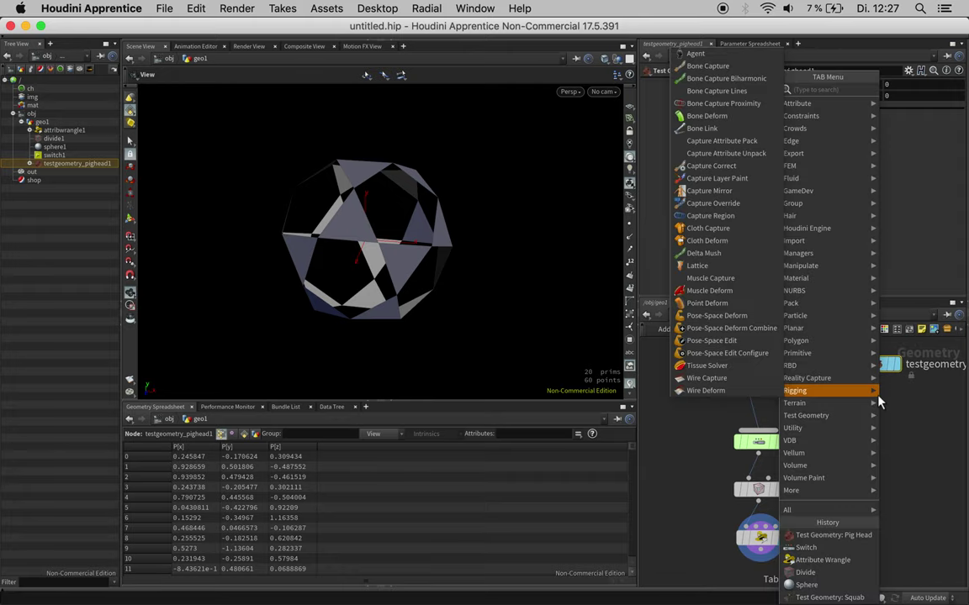
left_click(844, 389)
left_click(901, 414)
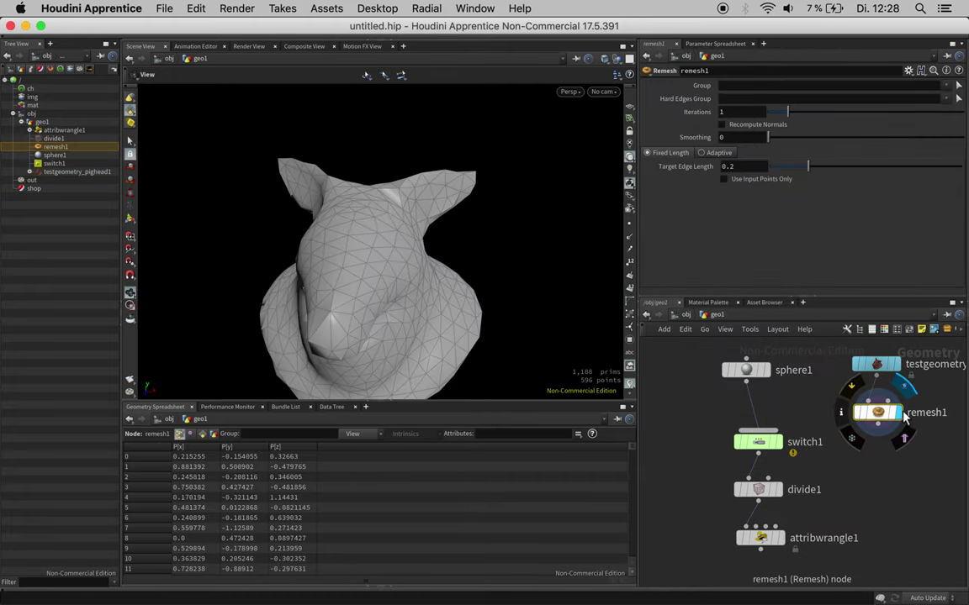
Step: Wire remesh1 into switch1's second input and display divide1's hexagon mesh
left_click_drag(877, 422, 769, 430)
left_click(761, 444)
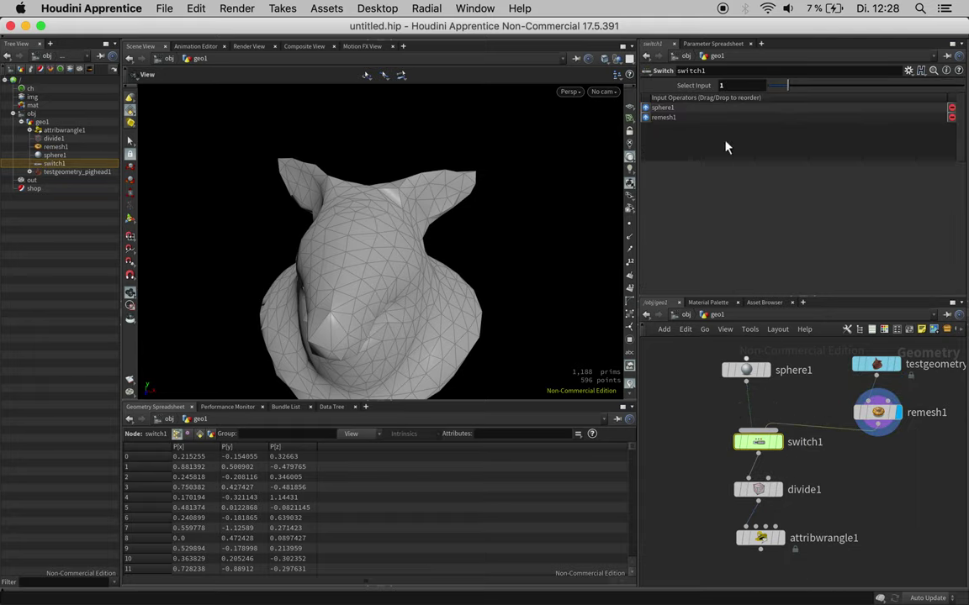
mouse_move(758, 441)
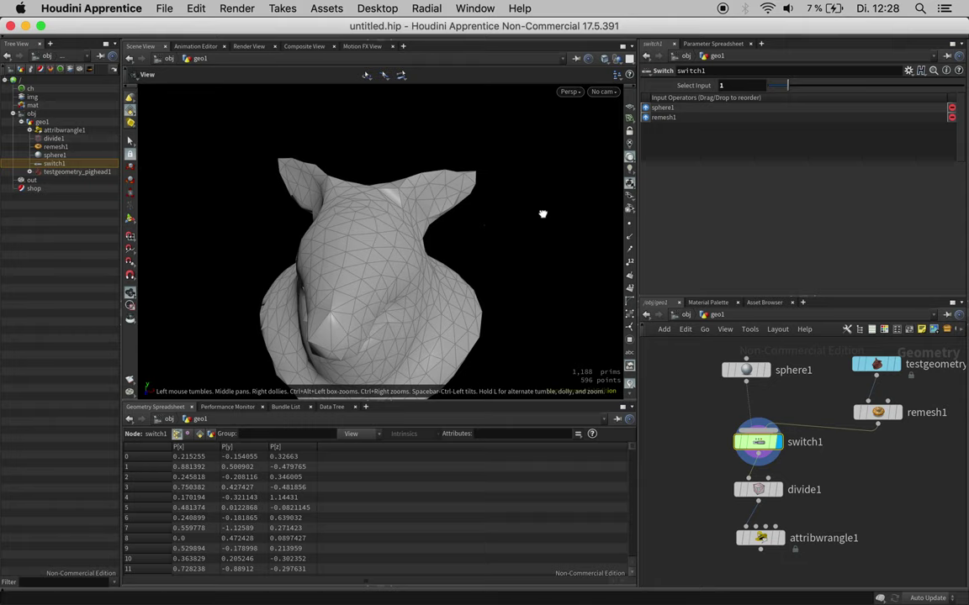
left_click_drag(542, 212, 450, 264)
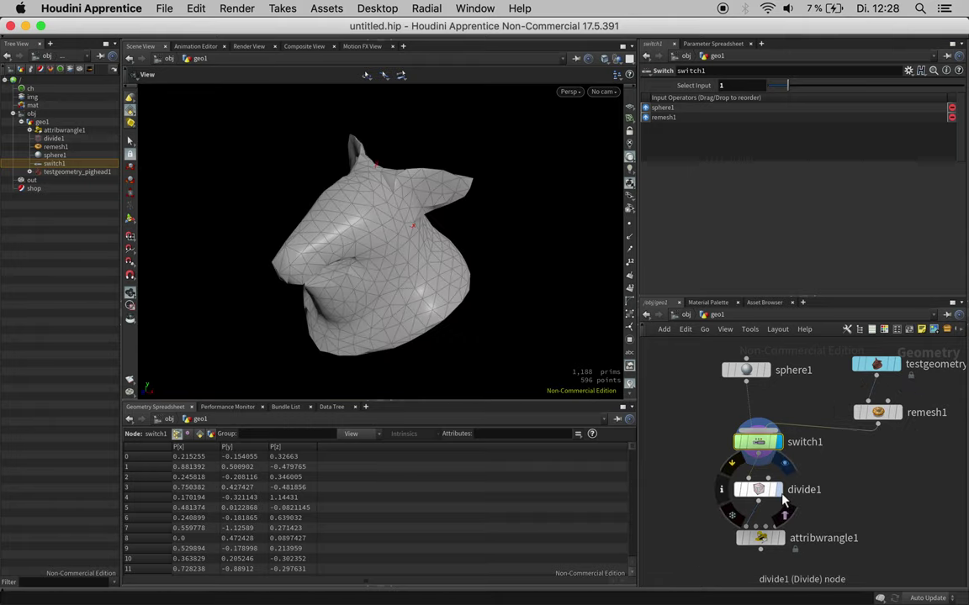
left_click(780, 490)
left_click_drag(531, 253, 480, 255)
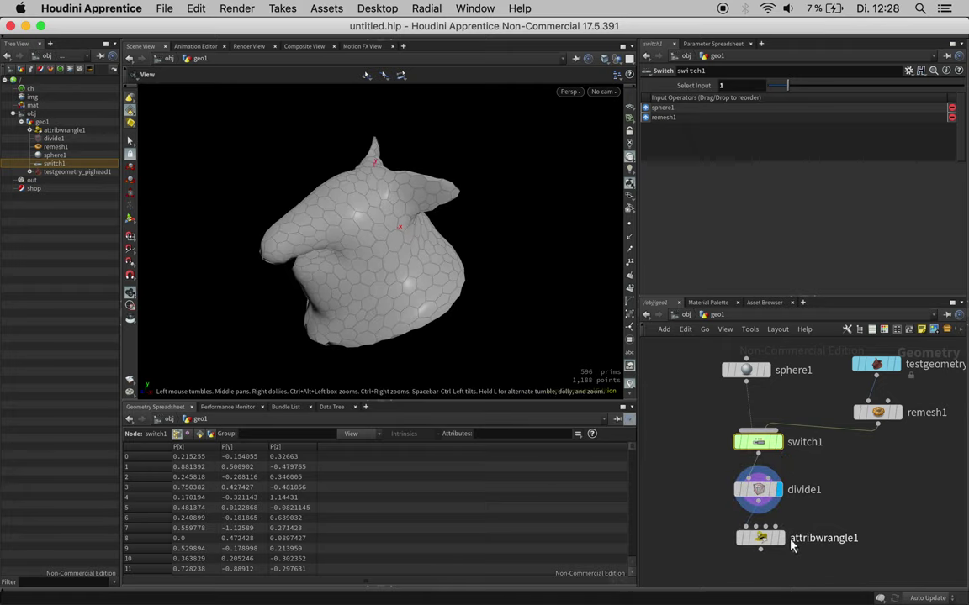
Step: Display attribwrangle1 to show the triangle lattice over the pig head
left_click(781, 538)
left_click(746, 540)
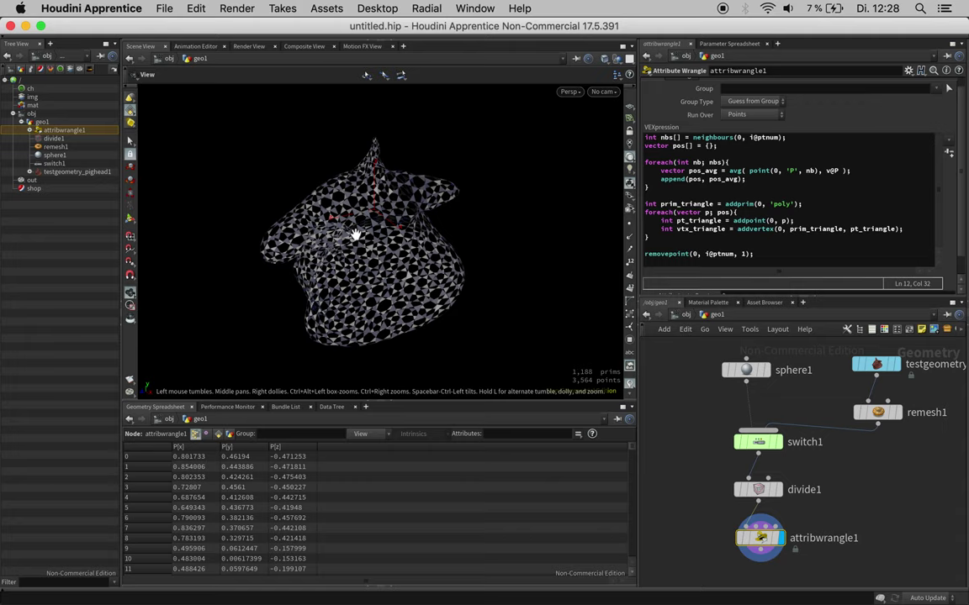
scroll(402, 220, "up", 3)
left_click_drag(351, 231, 336, 207)
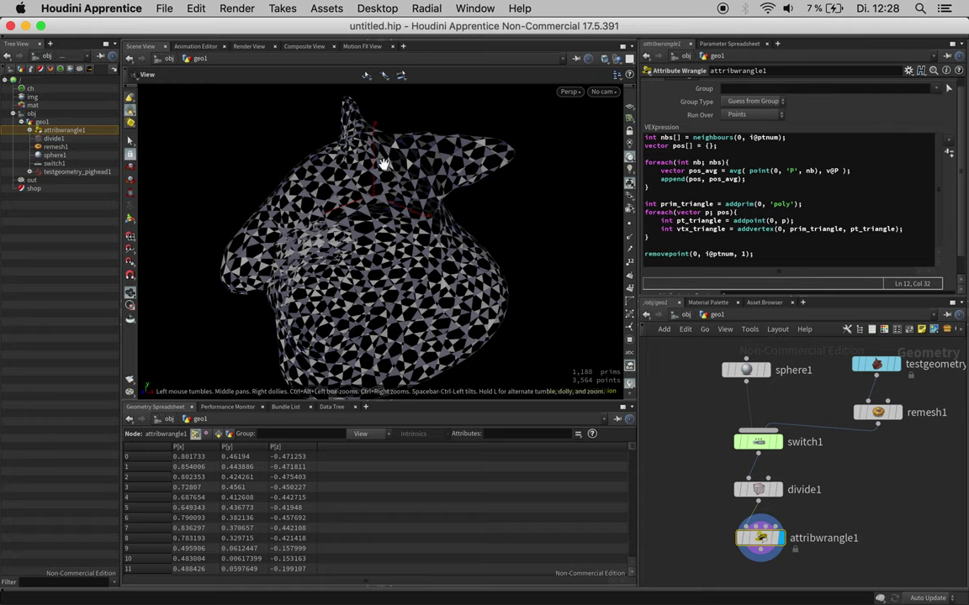
mouse_move(374, 180)
left_mouse_down()
mouse_move(405, 185)
mouse_move(369, 179)
left_mouse_up()
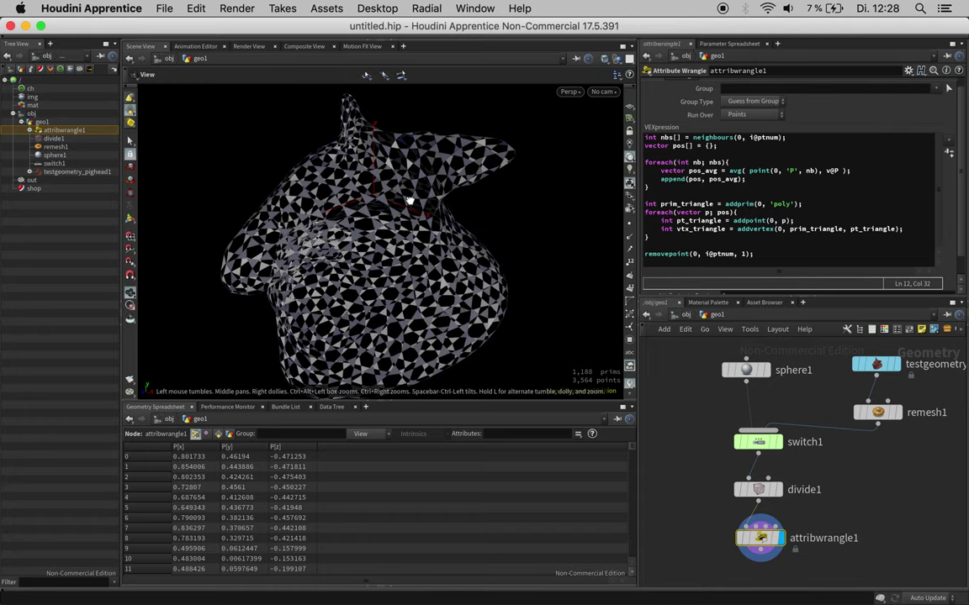
left_click_drag(363, 143, 354, 175)
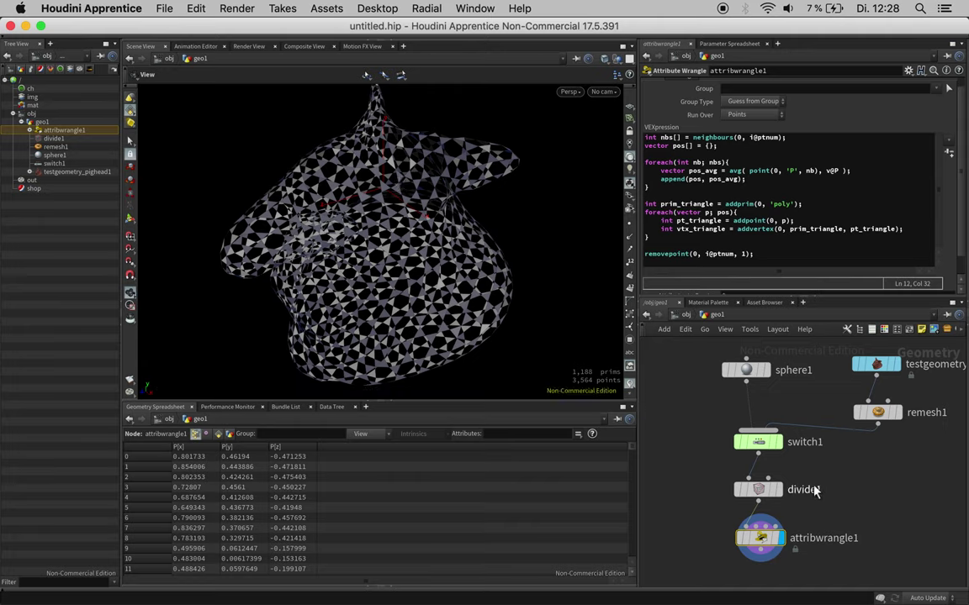
Step: Rename the wrangle node to 'triangles' and enlarge its code area
double_click(822, 538)
type("triang")
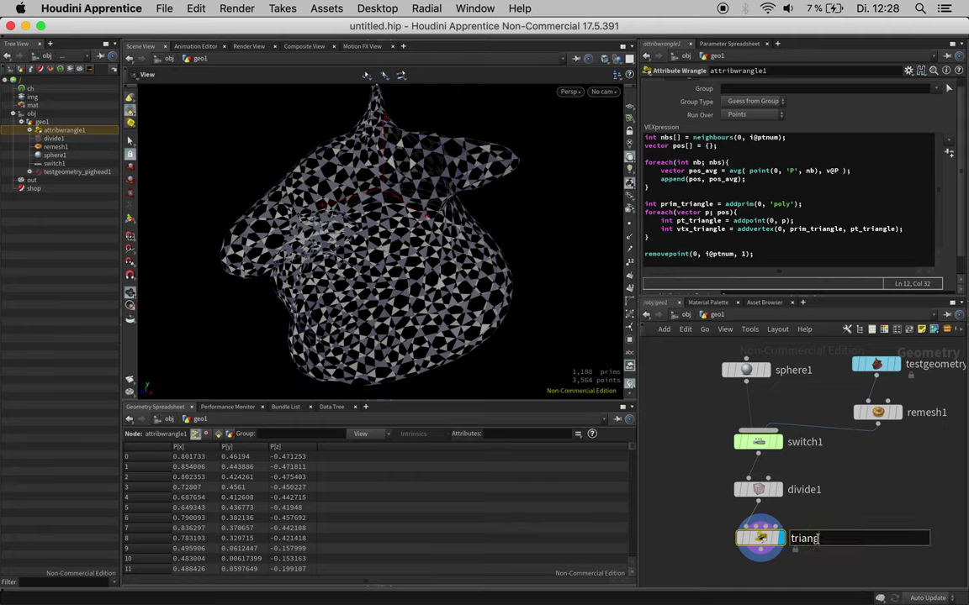
type("les")
key("Return")
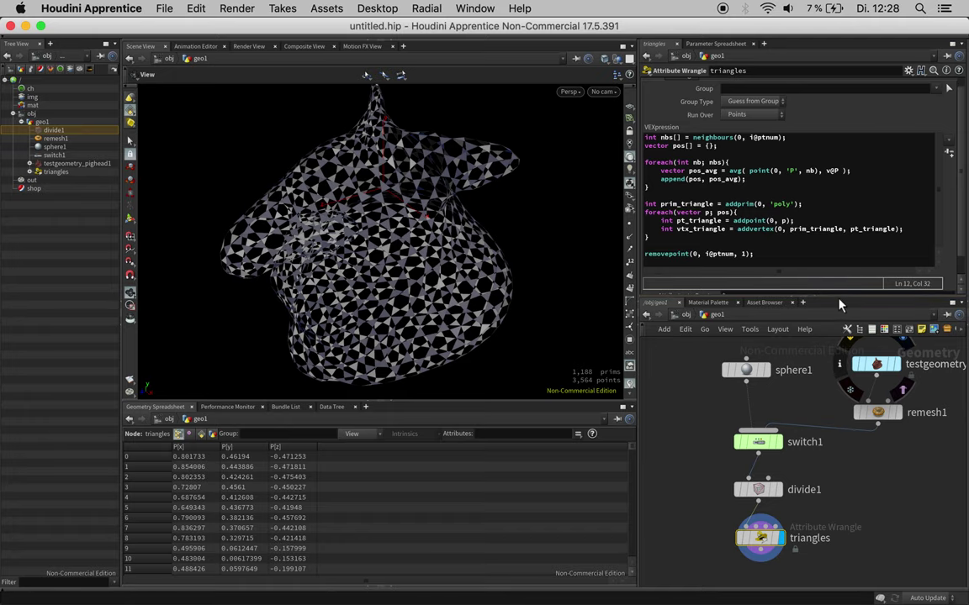
left_click_drag(839, 300, 837, 362)
Step: Add vector dir = normalize(pos_avg - v@P); after the append line
left_click(787, 194)
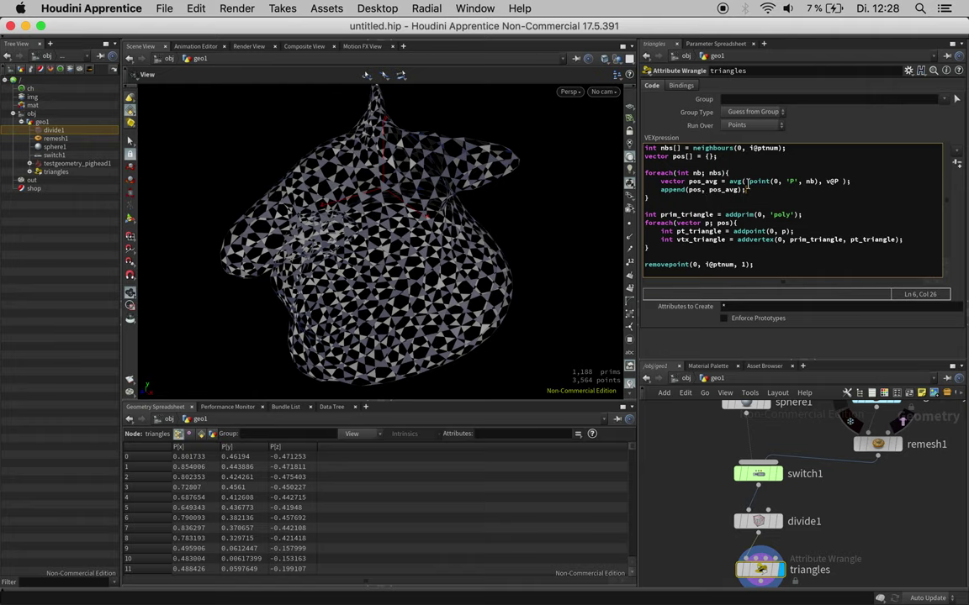
key("Return")
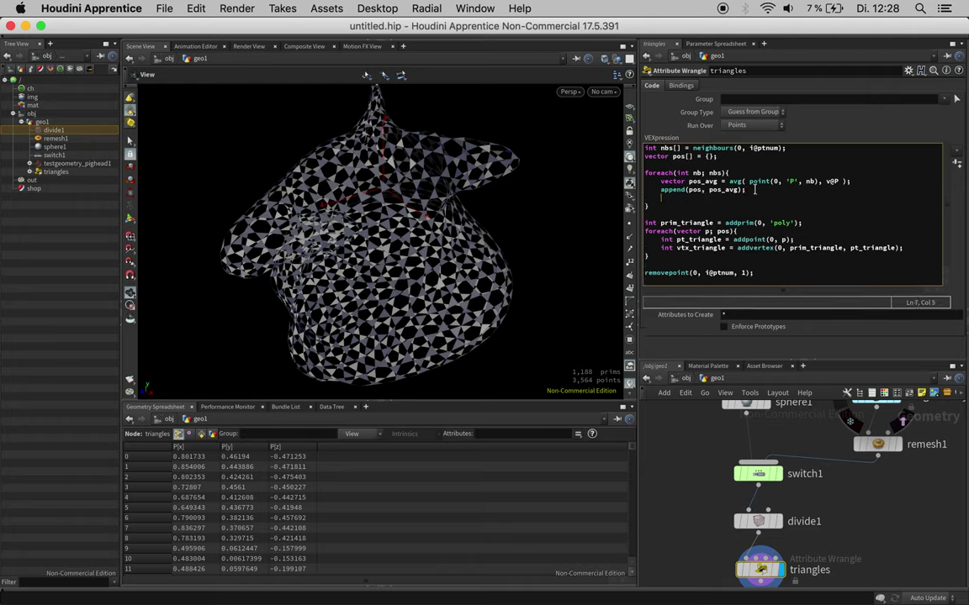
type("vector dir =")
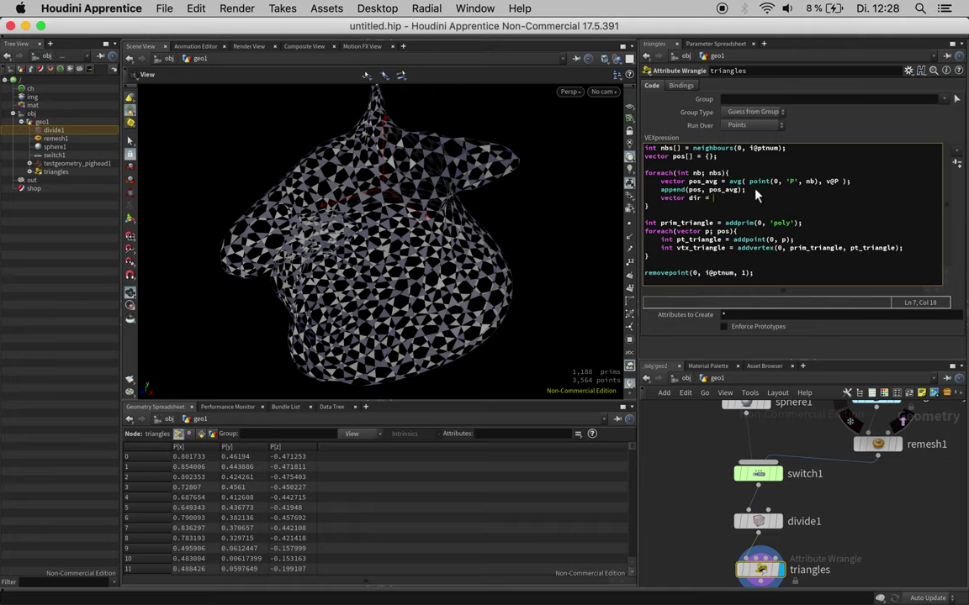
type(" norma")
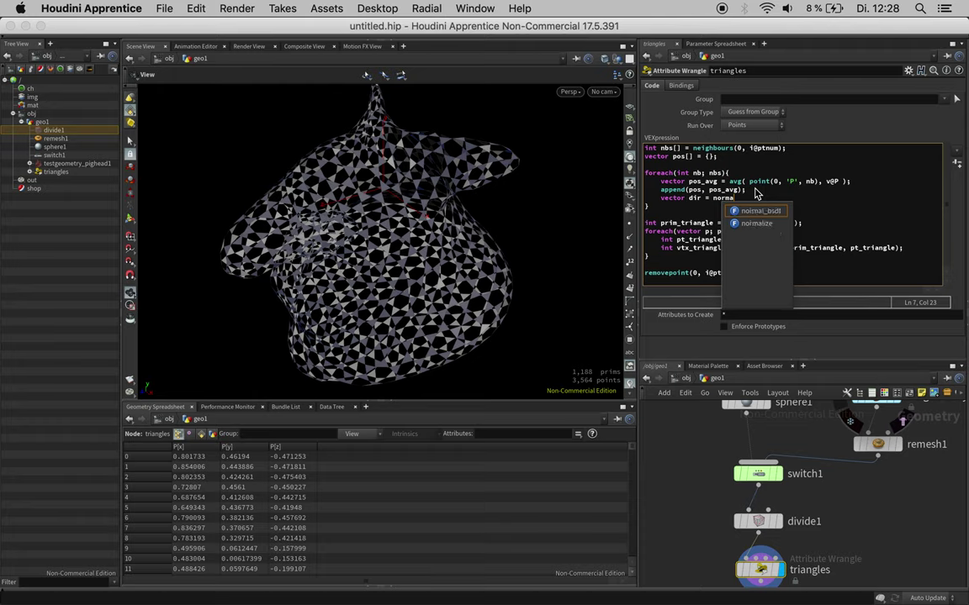
type("li")
key("Return")
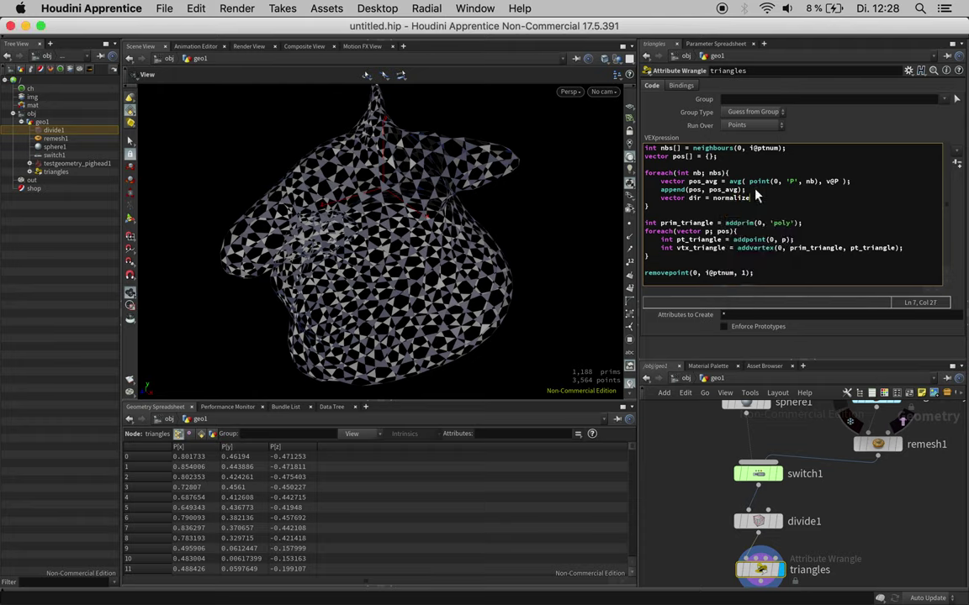
type("pos_avg - v@P);")
key("Return")
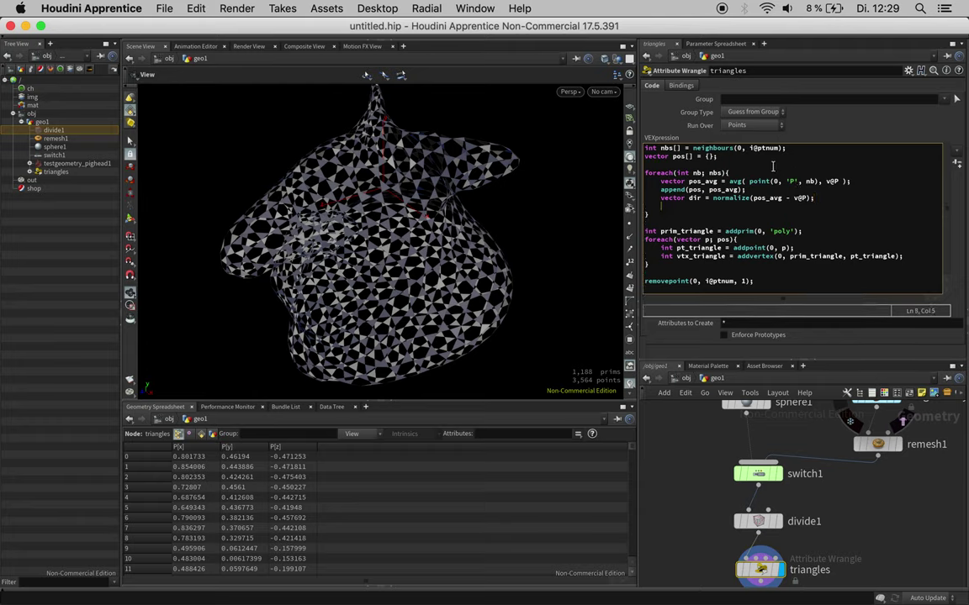
left_click(726, 158)
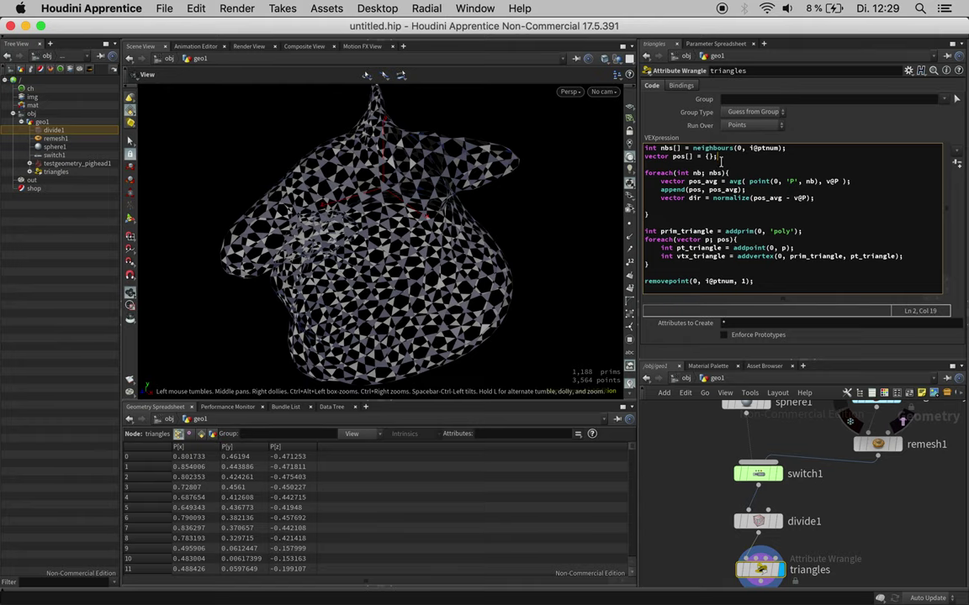
Step: Add matrix3 rot = dihedral(v@N, {0,1,0}), multiply dir by rot, and display divide1
key("Return")
key("Return")
type("matri")
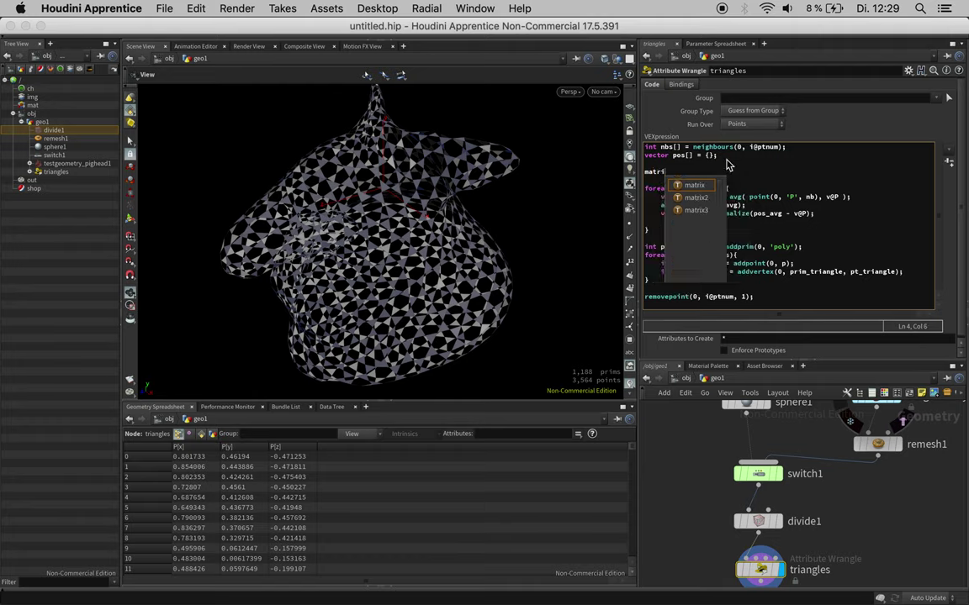
type("x3 ")
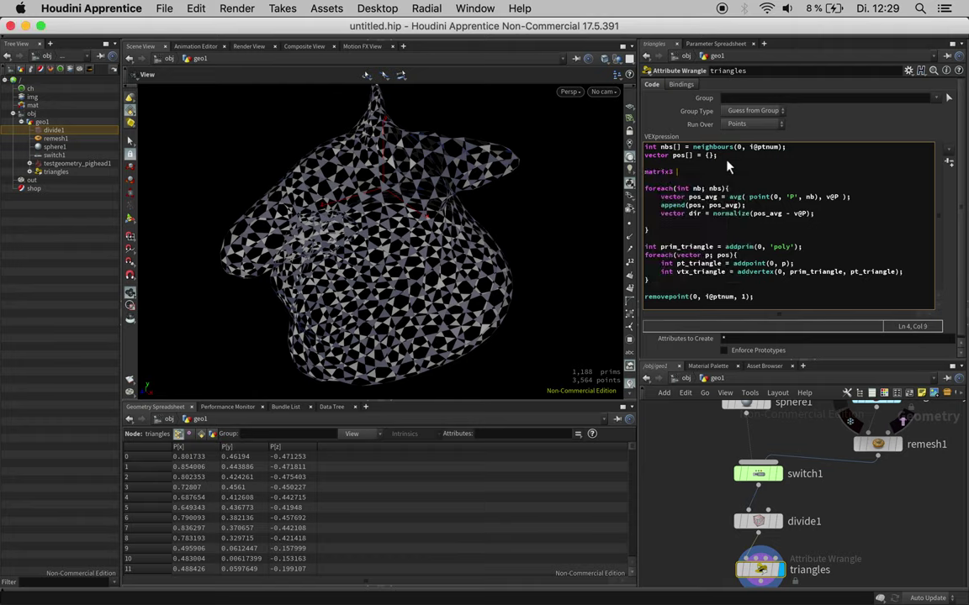
type("rot = dihedral(v@N, {0,1,0});")
key("ctrl+Return")
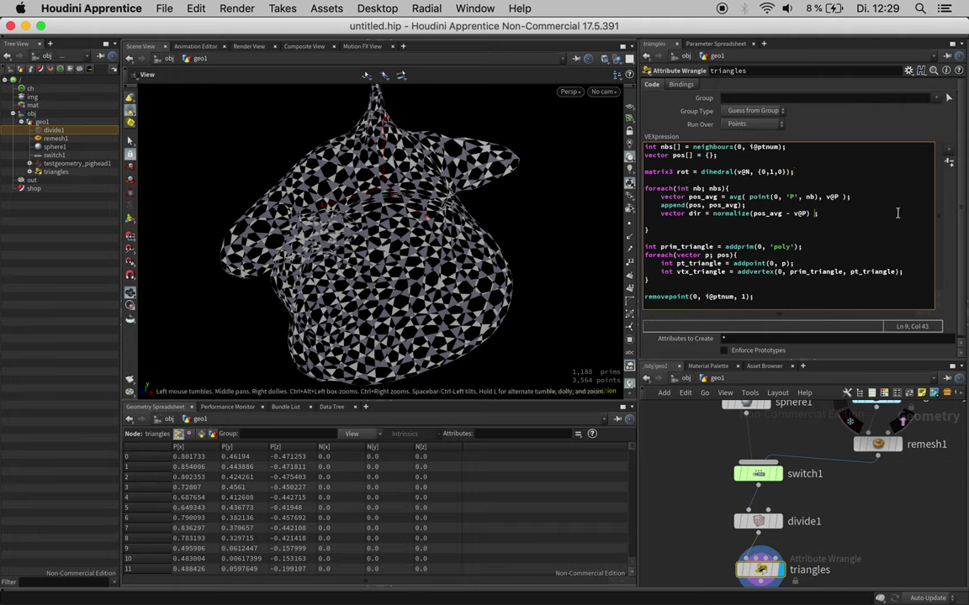
type("* rot")
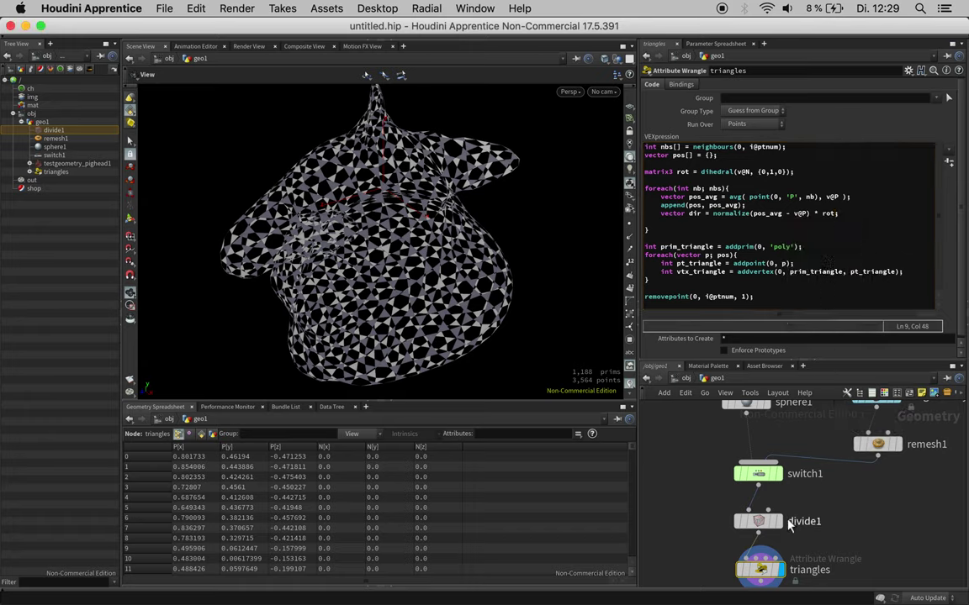
left_click(781, 522)
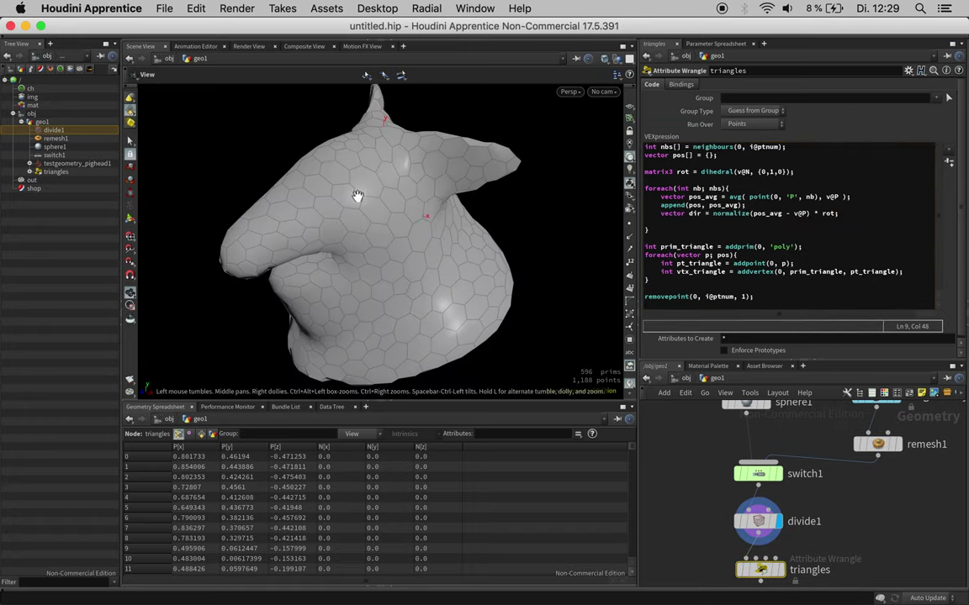
scroll(398, 179, "up", 2)
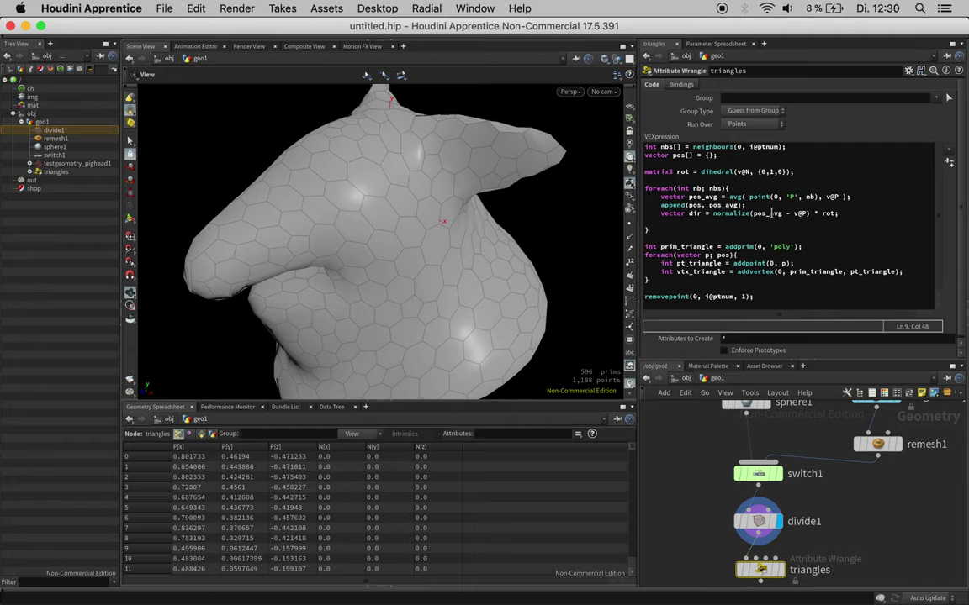
Step: Add float a = atan(dir.z, dir.x); below the direction line
left_click(845, 213)
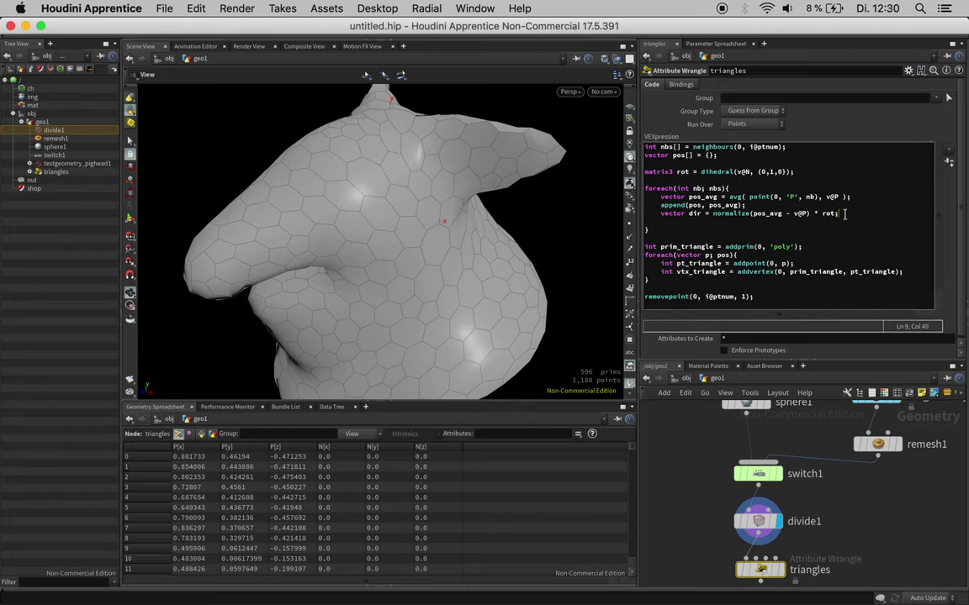
key("Return")
type("float ")
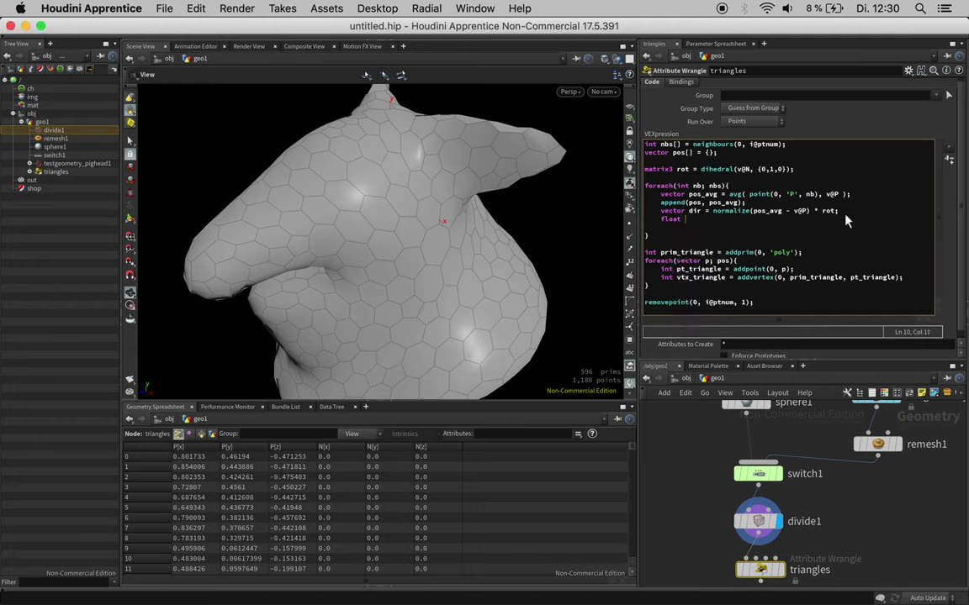
type("a = atan(dir.z, dir.x));")
Step: Append the angle to the array with append(angles, a); inside the loop
left_click(662, 227)
key("BackSpace")
key("BackSpace")
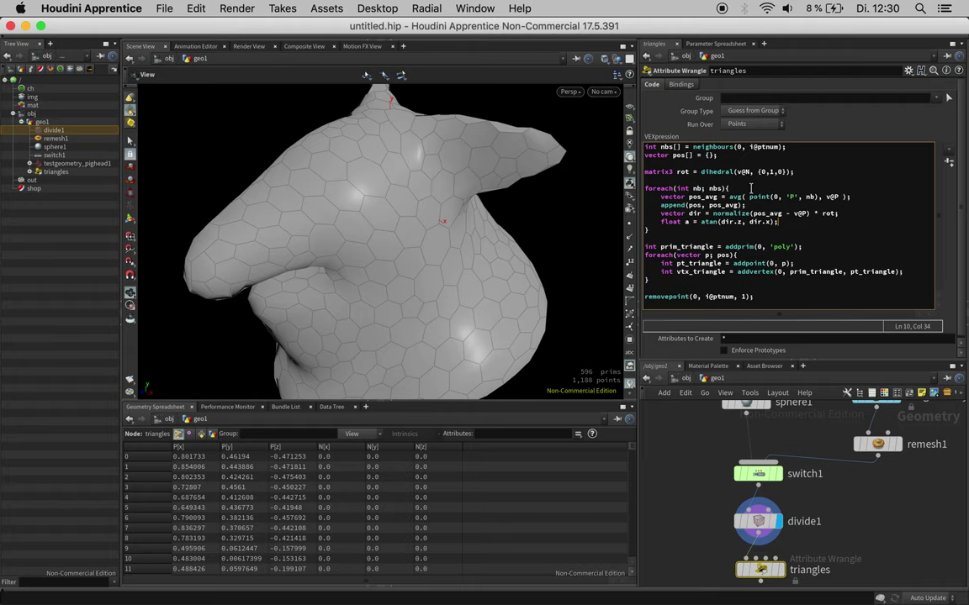
key("Return")
type("a")
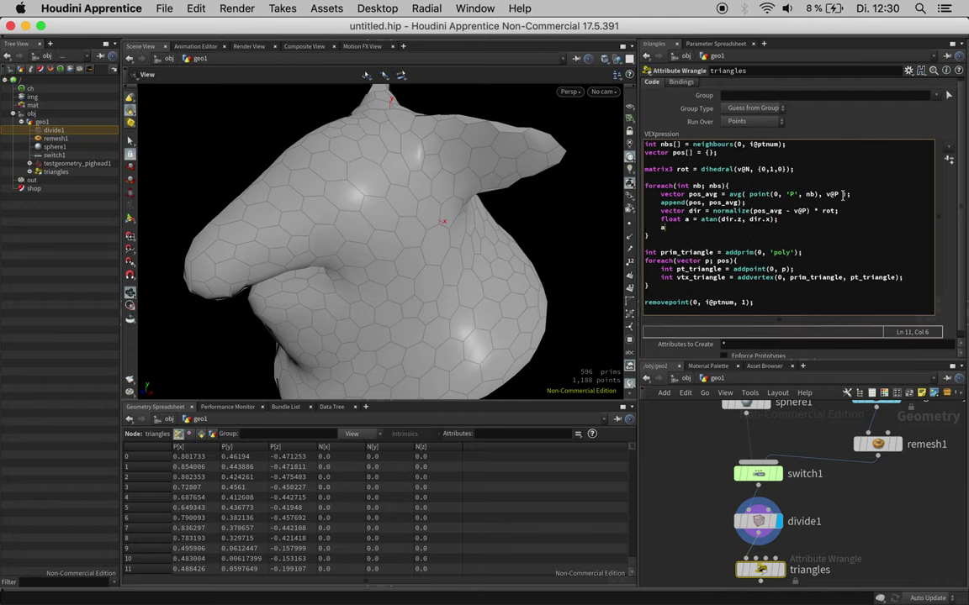
type("ppend(angl")
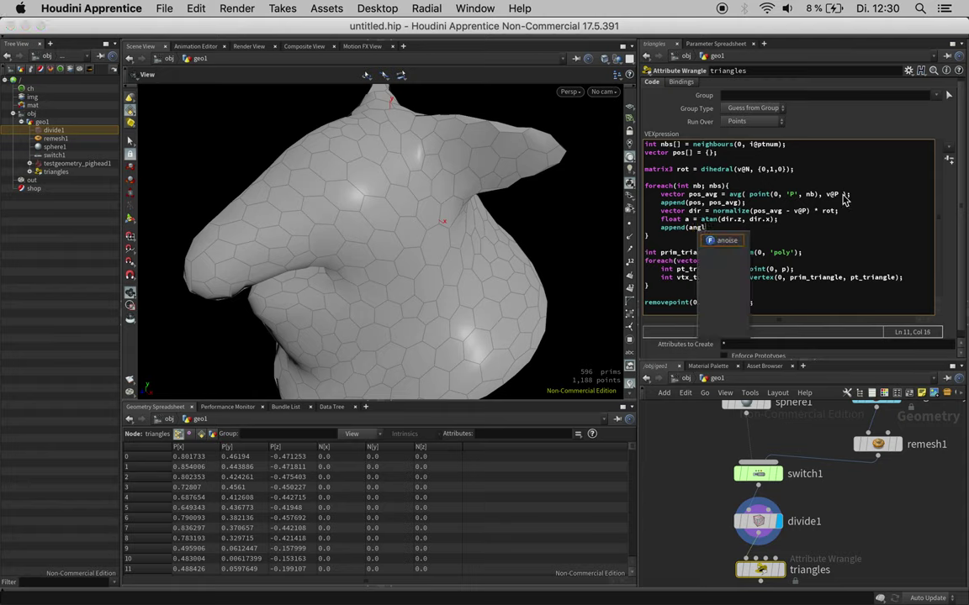
type("es, a")
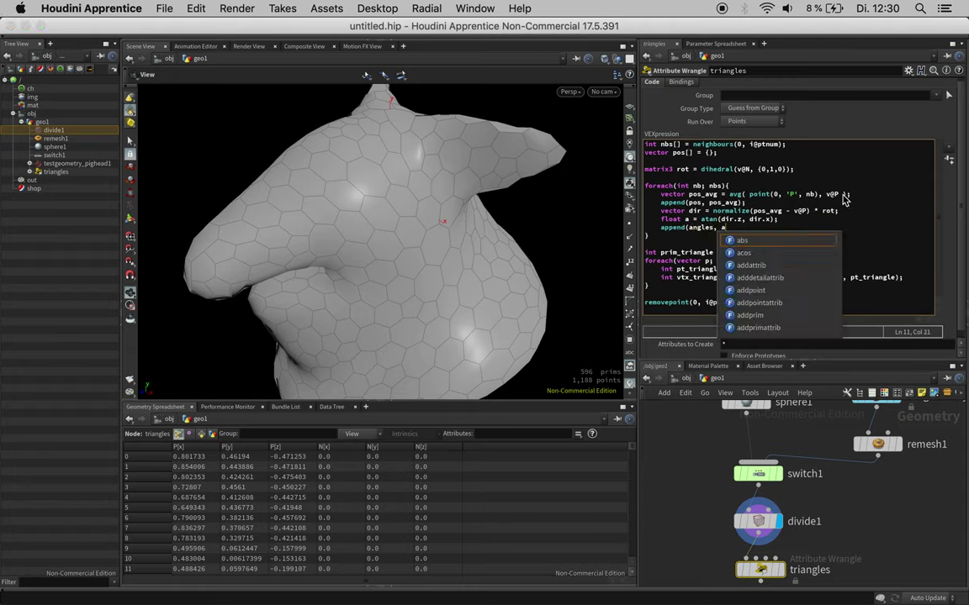
type(");")
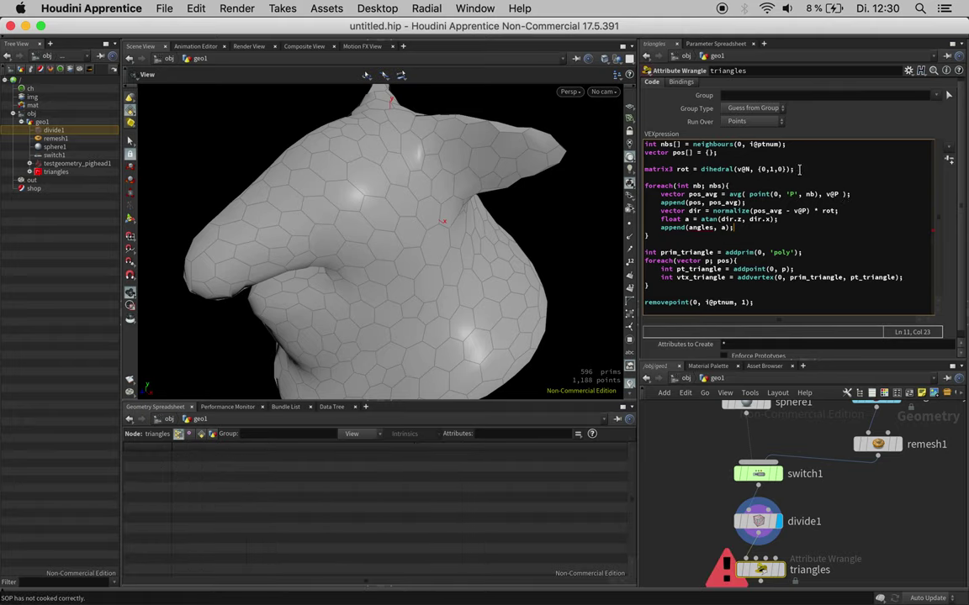
left_click(729, 154)
Step: Declare a float angles[] array below the pos array
key("Return")
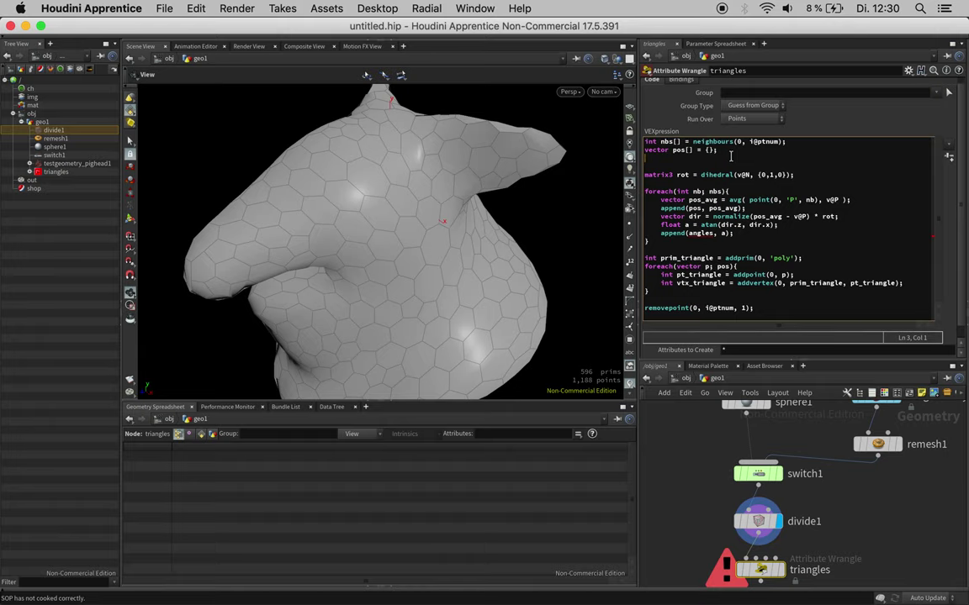
type("float angles[] = {};")
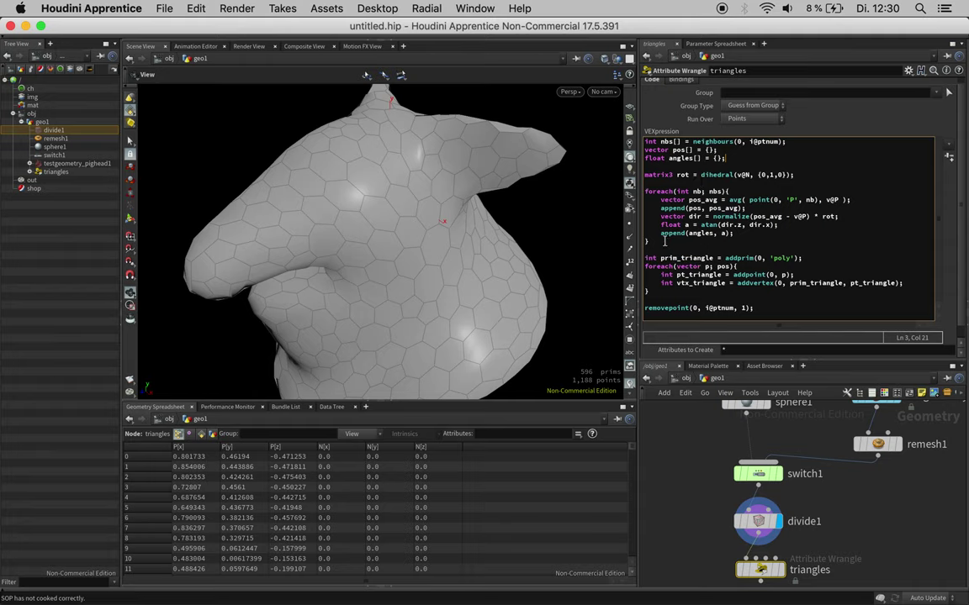
double_click(677, 150)
left_click(677, 150)
Step: Add int order[] = argsort(angles); after the foreach loop
left_click(691, 266)
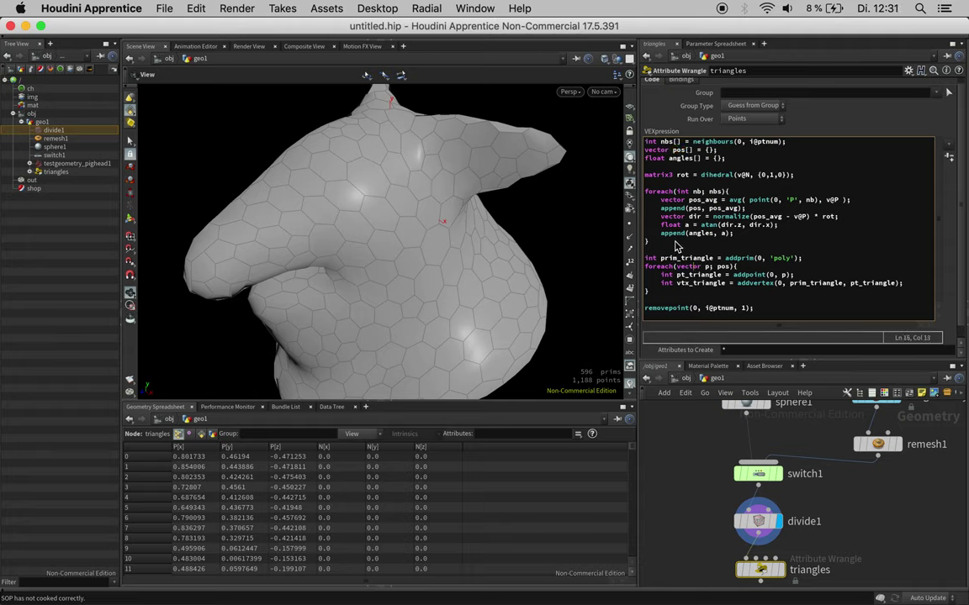
left_click(673, 242)
key("Return")
key("Return")
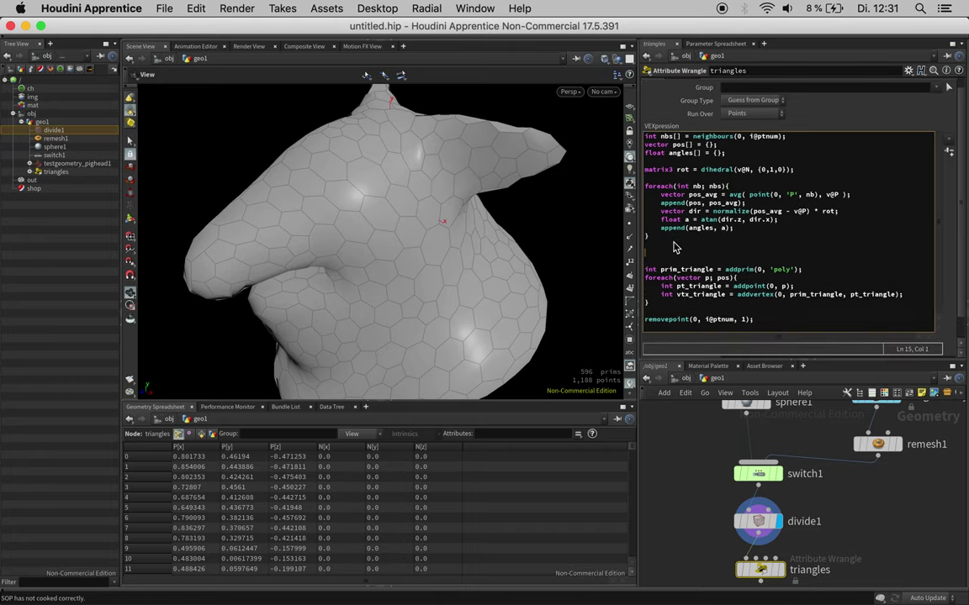
type("argsort(angles);")
key("Home")
type("int order[] =")
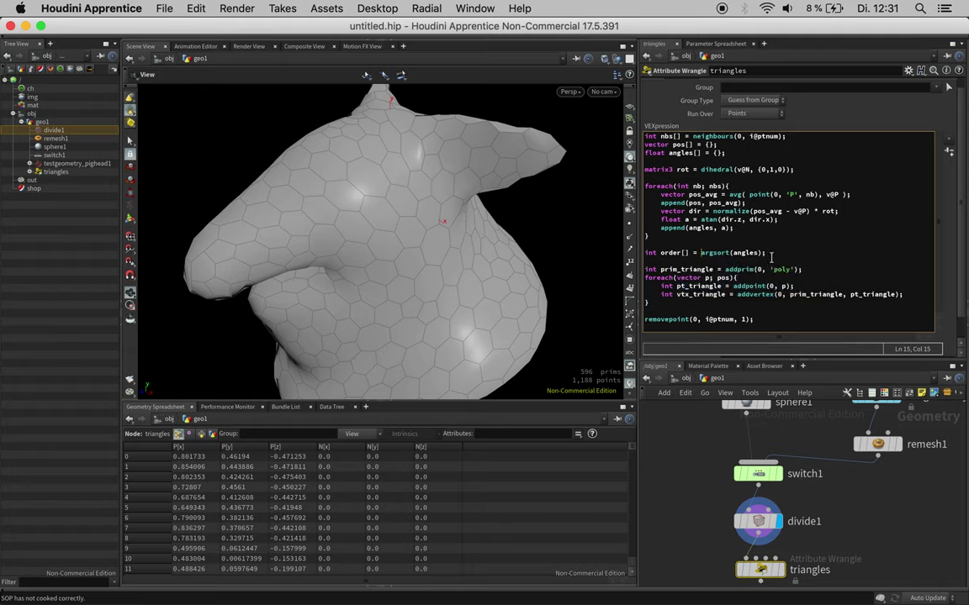
Step: Start a vector pos_ordered[] = line below the order line
left_click(771, 256)
key("Return")
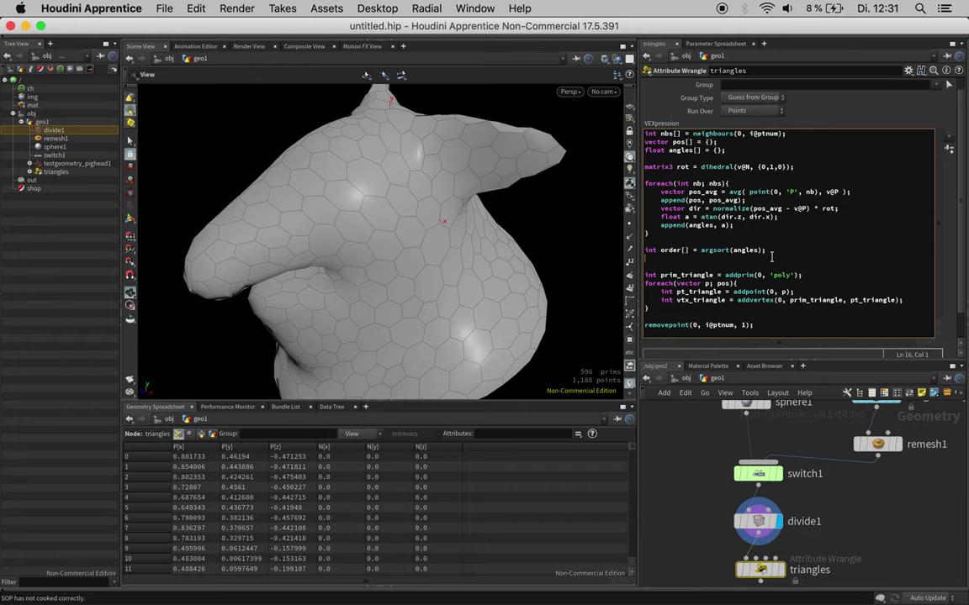
type("vec")
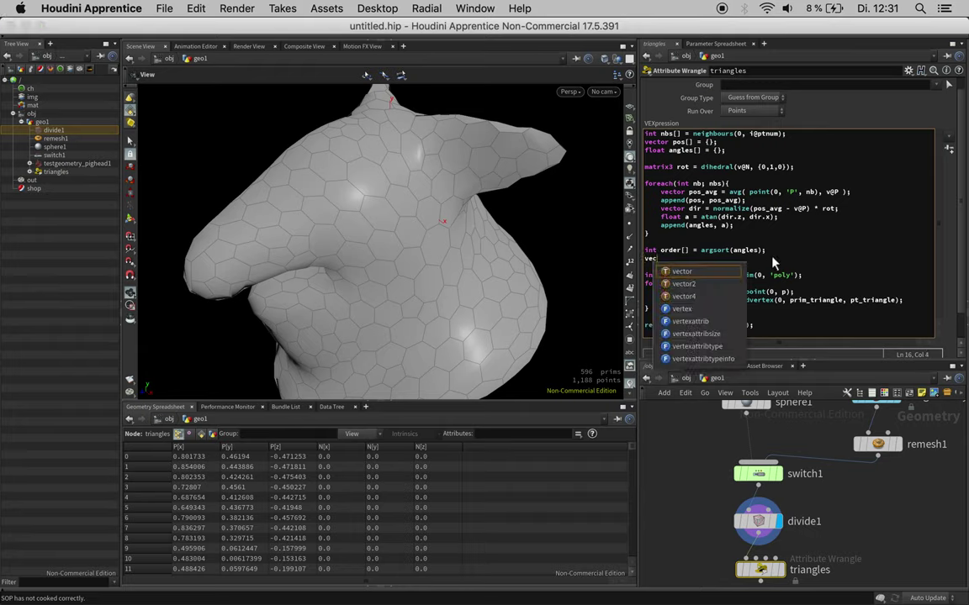
type("tor pos_")
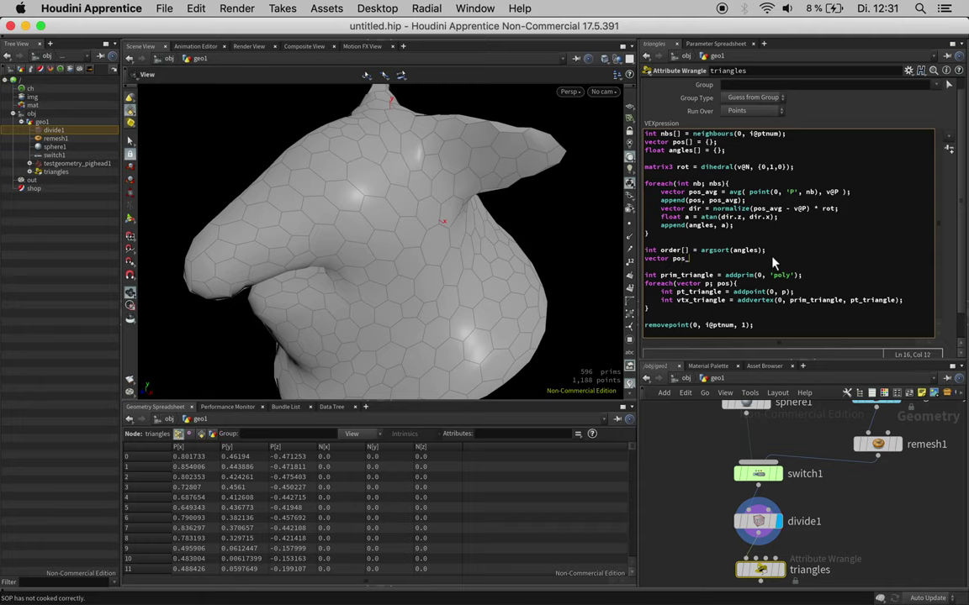
type("ordered[] = order")
key("BackSpace")
key("BackSpace")
key("BackSpace")
key("BackSpace")
key("BackSpace")
key("BackSpace")
Step: Show the argsort documentation in the Help Browser
left_click(966, 306)
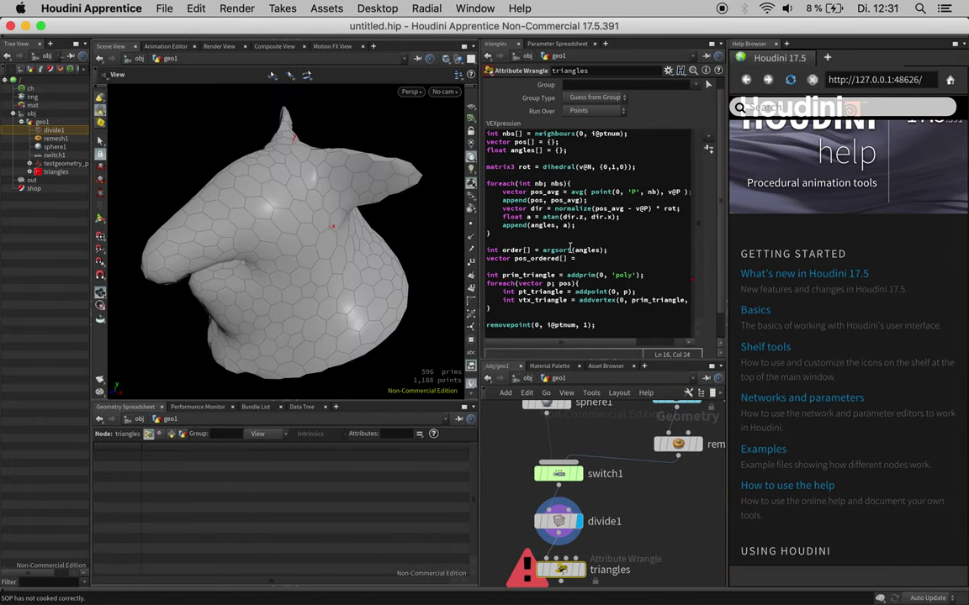
double_click(549, 250)
left_click_drag(546, 249, 543, 250)
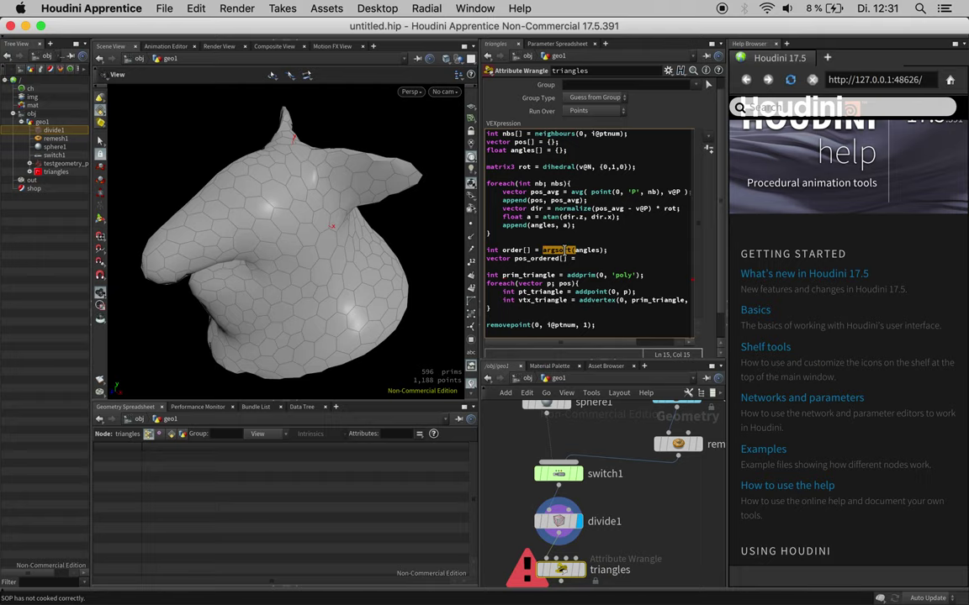
key("F1")
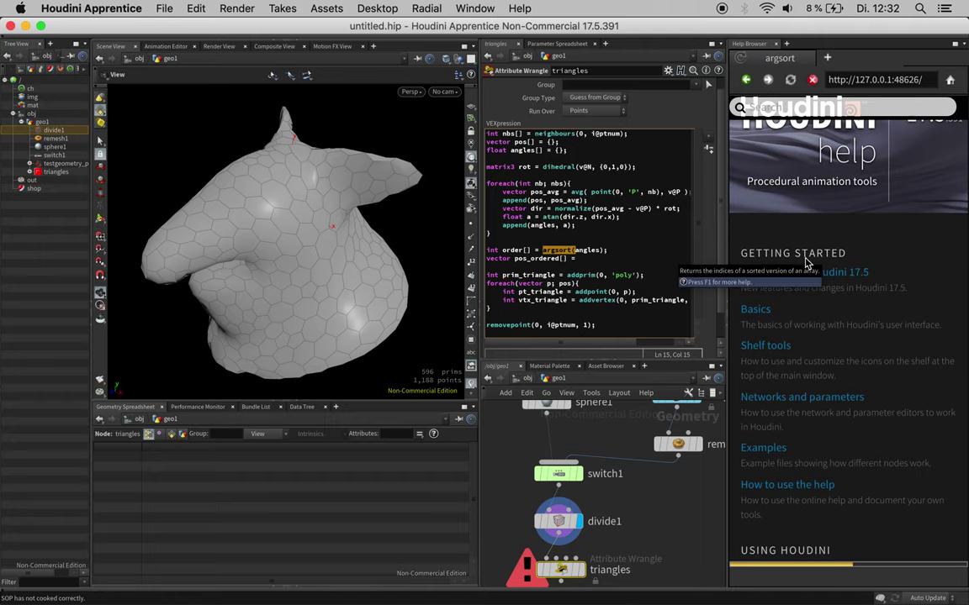
scroll(843, 368, "down", 6)
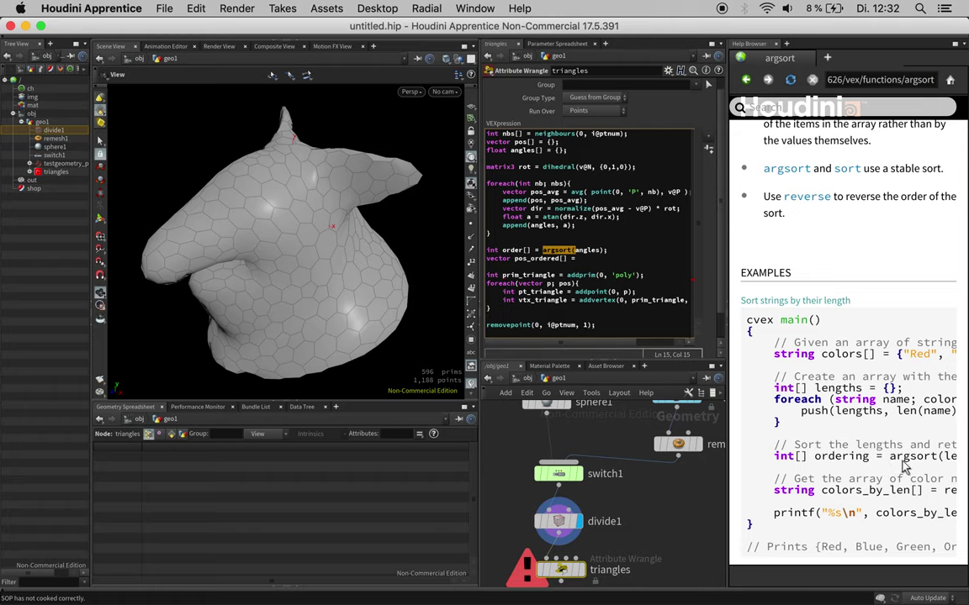
scroll(899, 467, "down", 1)
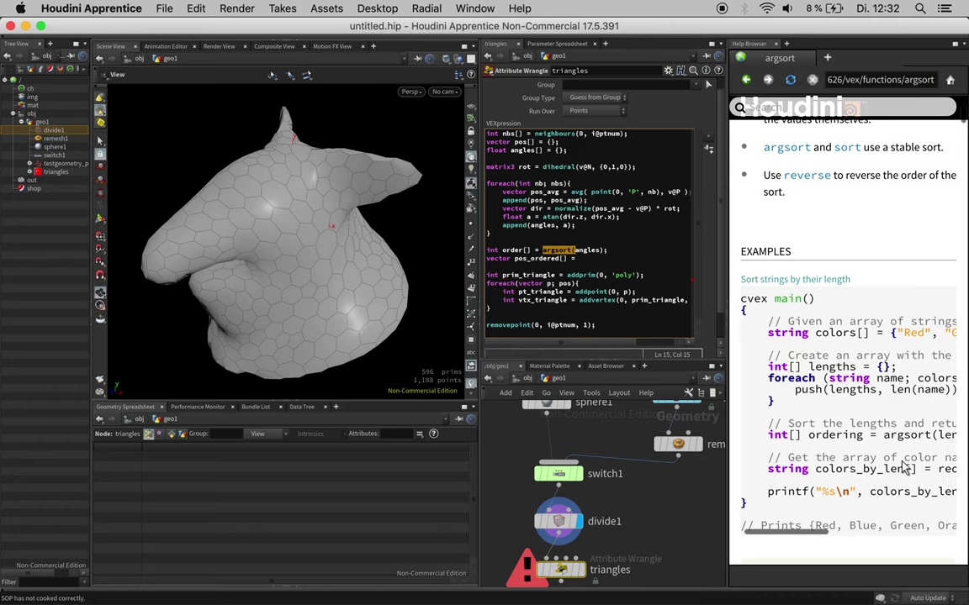
scroll(897, 491, "right", 5)
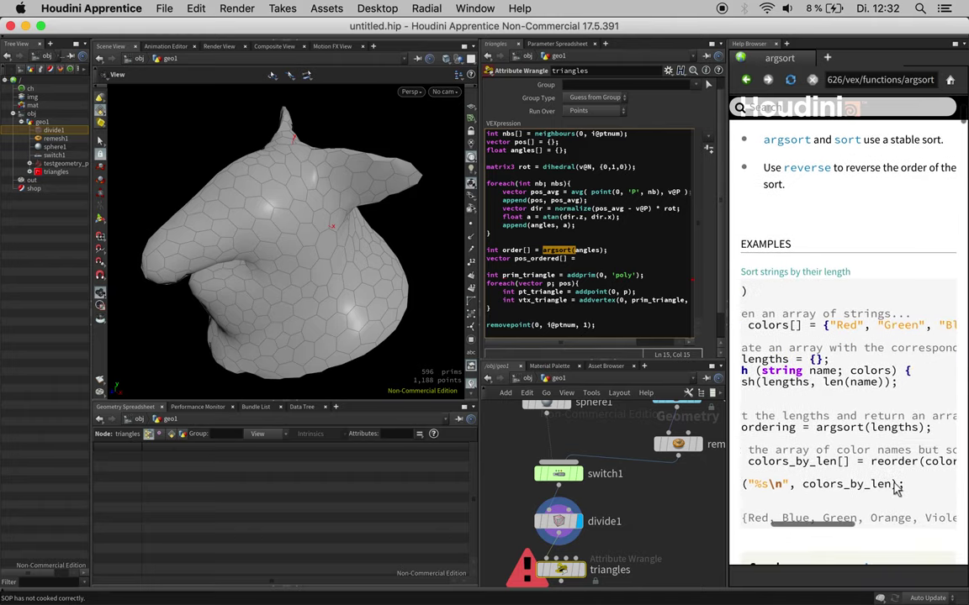
Step: Complete the line as vector pos_ordered[] = reorder(pos, order);
left_click(592, 258)
type("re")
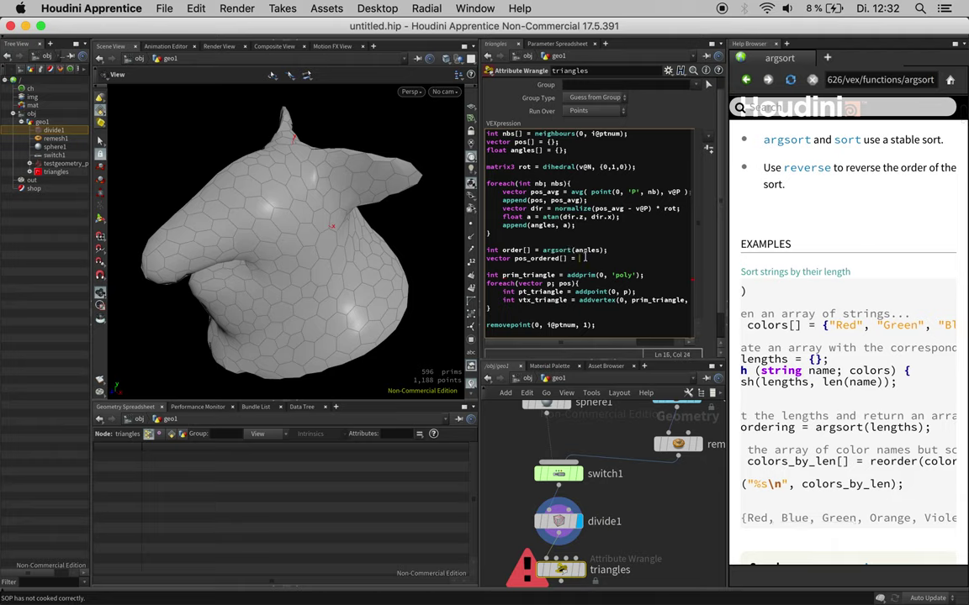
type("order")
key("Left")
key("Left")
type("pos,")
scroll(812, 398, "right", 3)
scroll(811, 398, "down", 1)
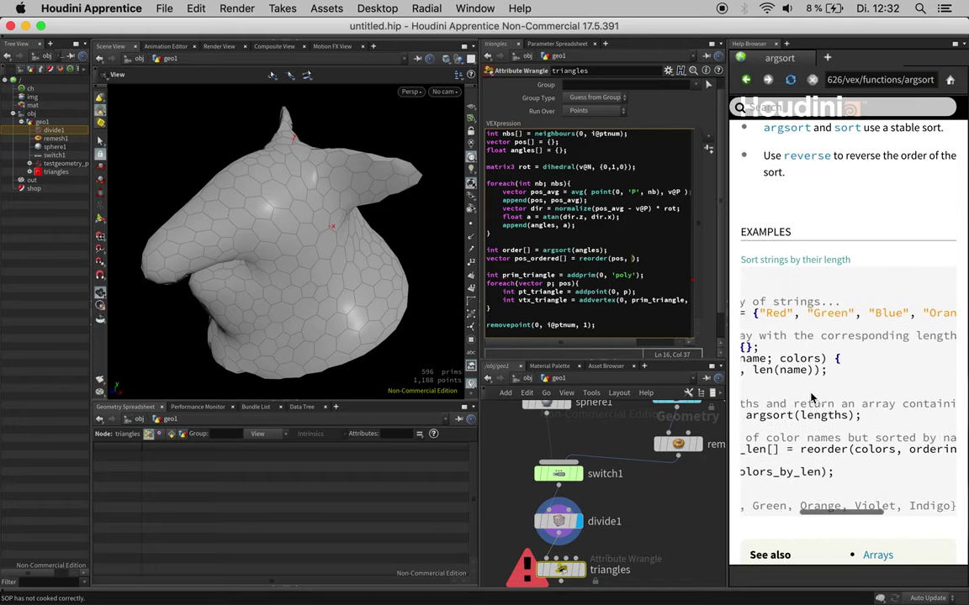
scroll(811, 397, "right", 2)
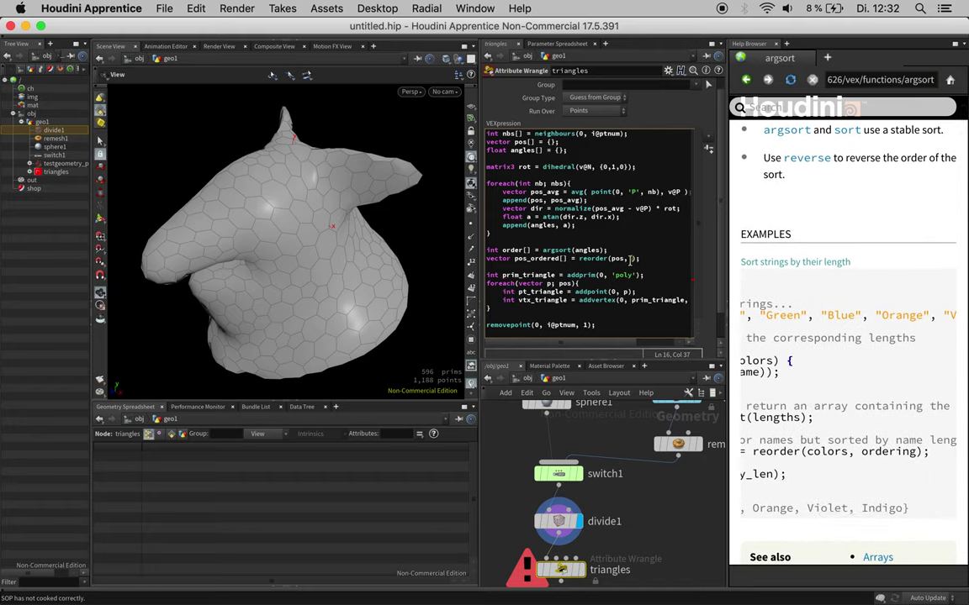
type("order")
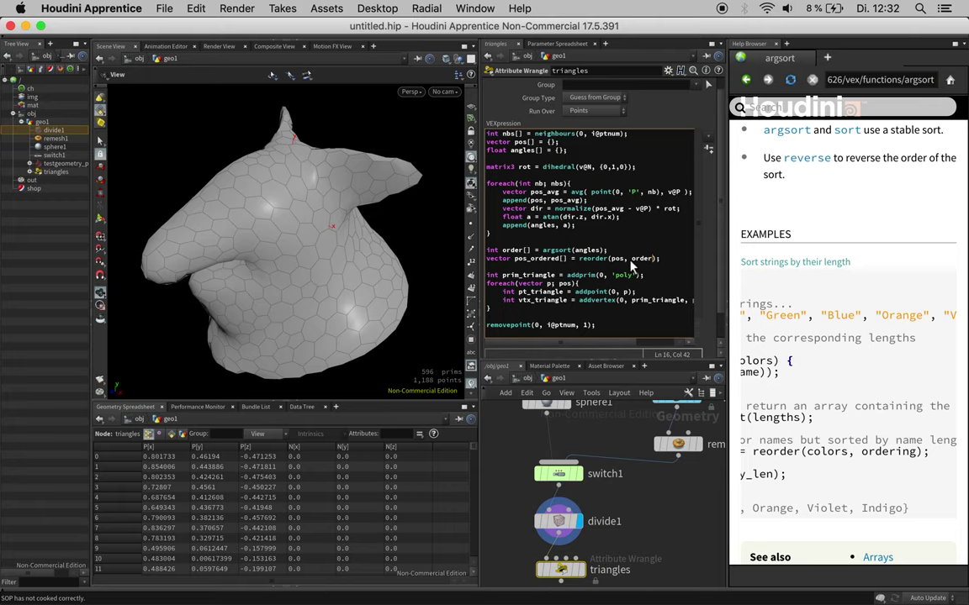
Step: Make the triangle loop iterate over pos_ordered and inspect the regular lattice on the pig head
left_click(728, 332)
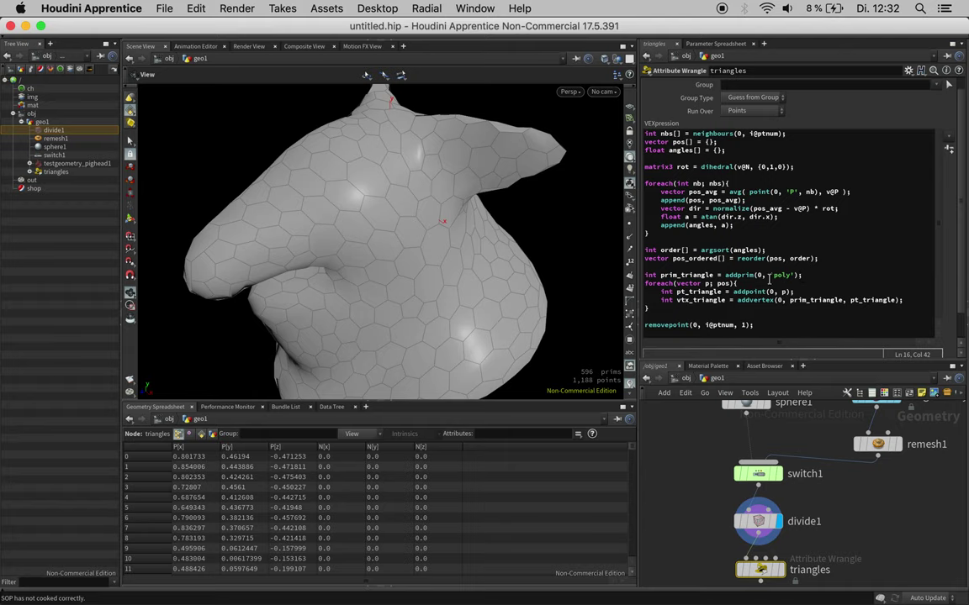
left_click(727, 284)
type("_ordered")
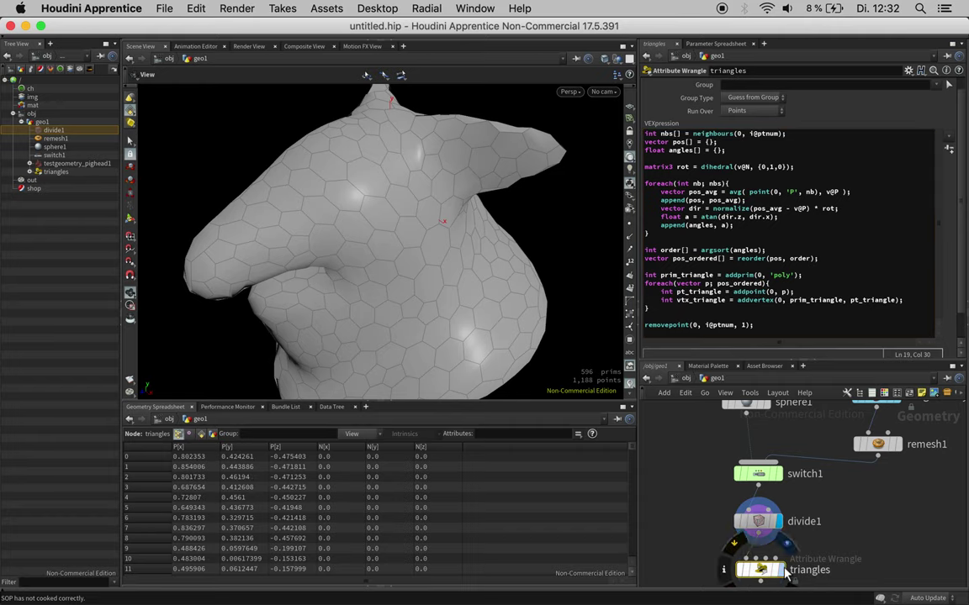
type("r")
left_click_drag(481, 208, 417, 196)
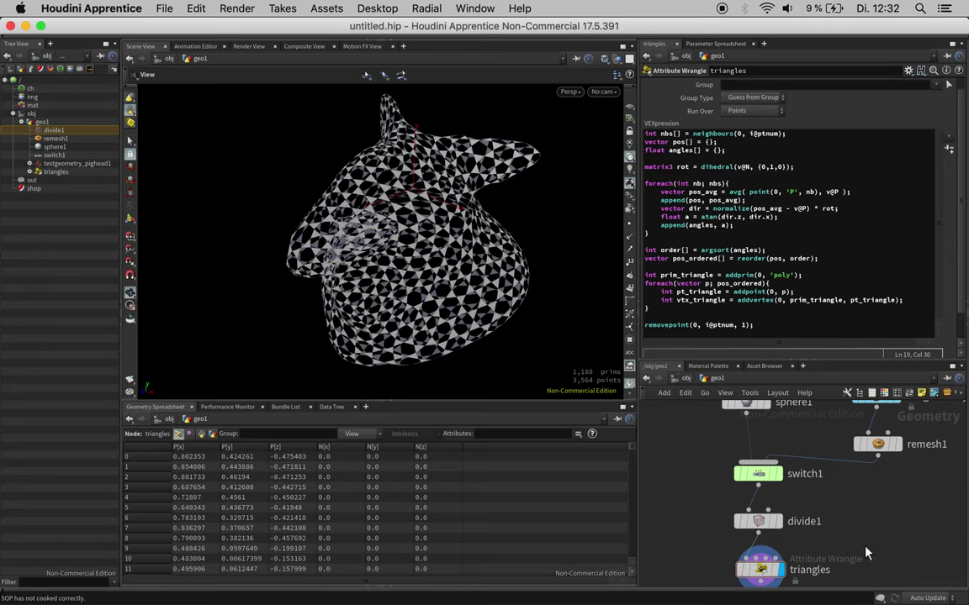
key("h")
left_click_drag(829, 543, 823, 495)
left_click_drag(399, 181, 513, 210)
Step: Set switch1's Select Input from 1 to 0 to preview on sphere1
left_click(756, 430)
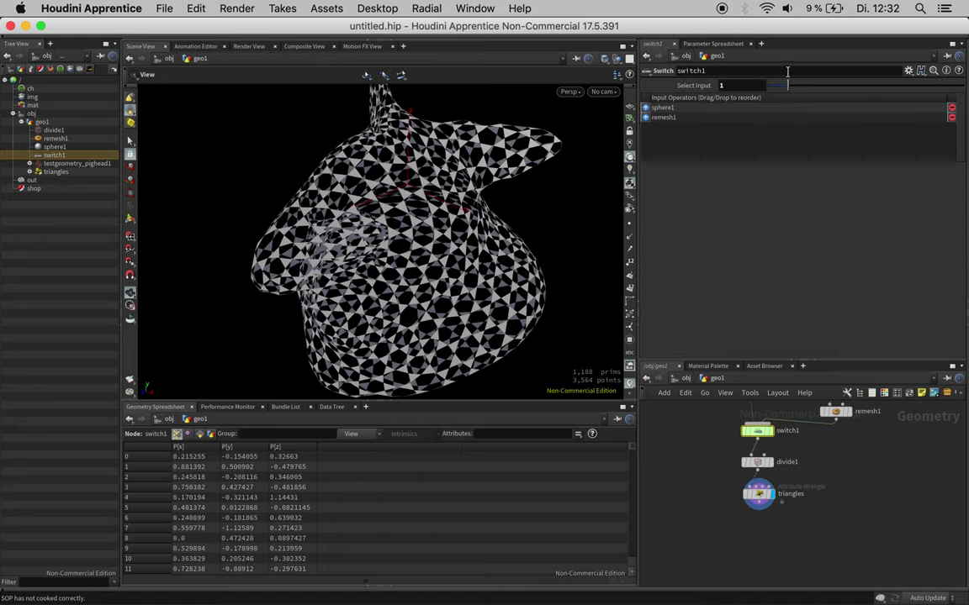
left_click_drag(769, 86, 740, 86)
mouse_move(431, 192)
left_mouse_down()
mouse_move(398, 193)
mouse_move(425, 191)
left_mouse_up()
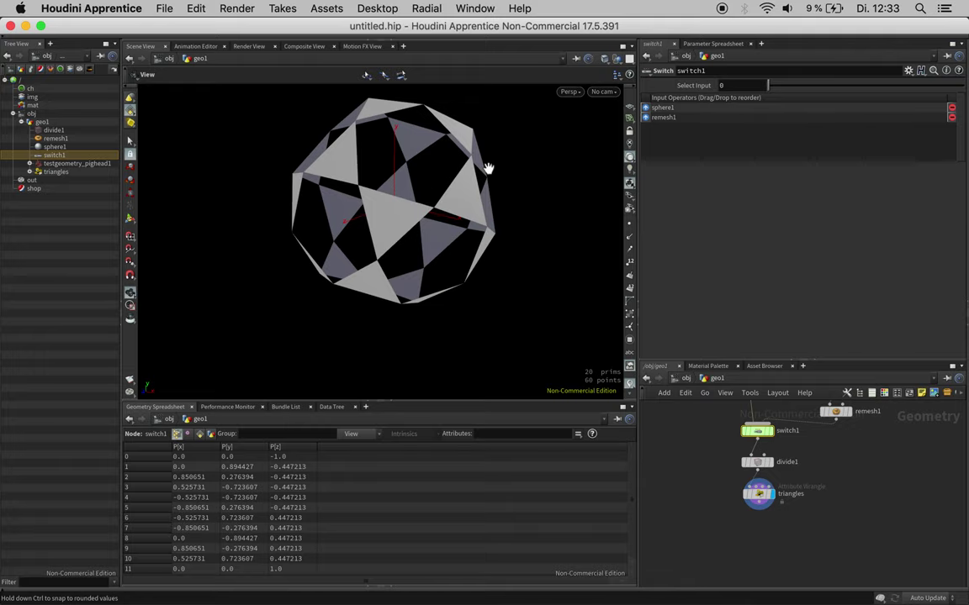
Step: Add an Attribute Wrangle after triangles that runs over primitives
left_click(756, 502)
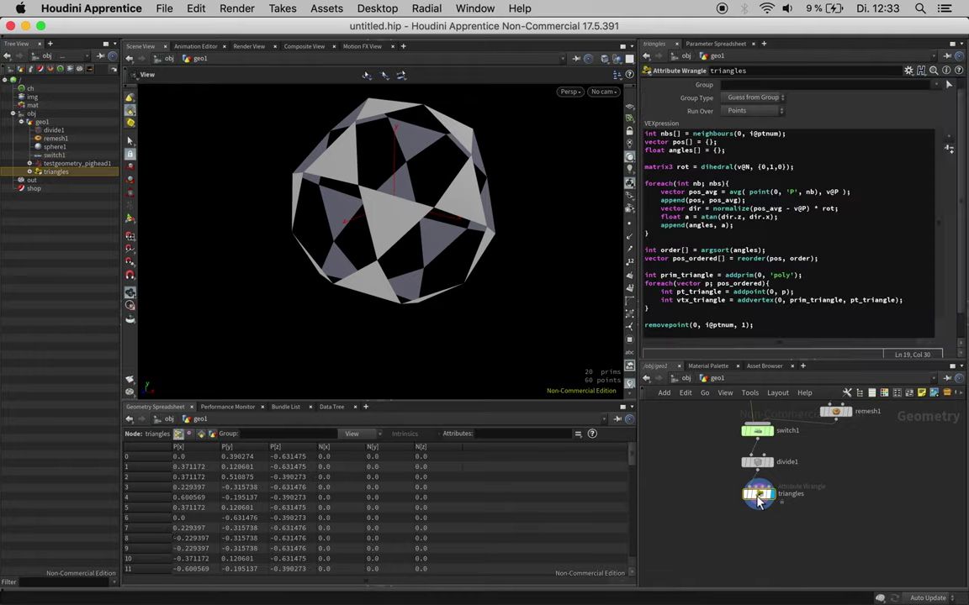
left_click(759, 509)
left_click(760, 527)
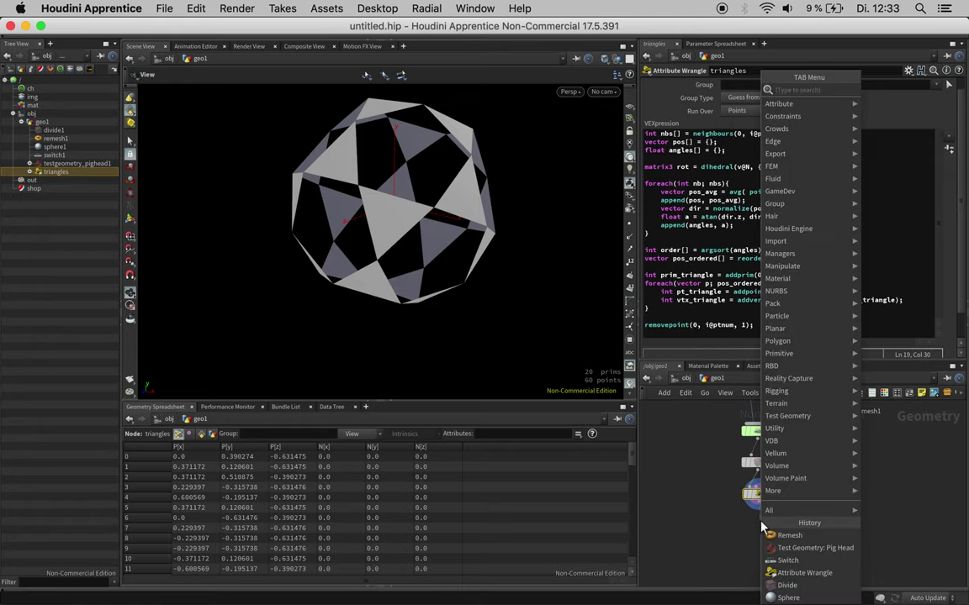
type("prim")
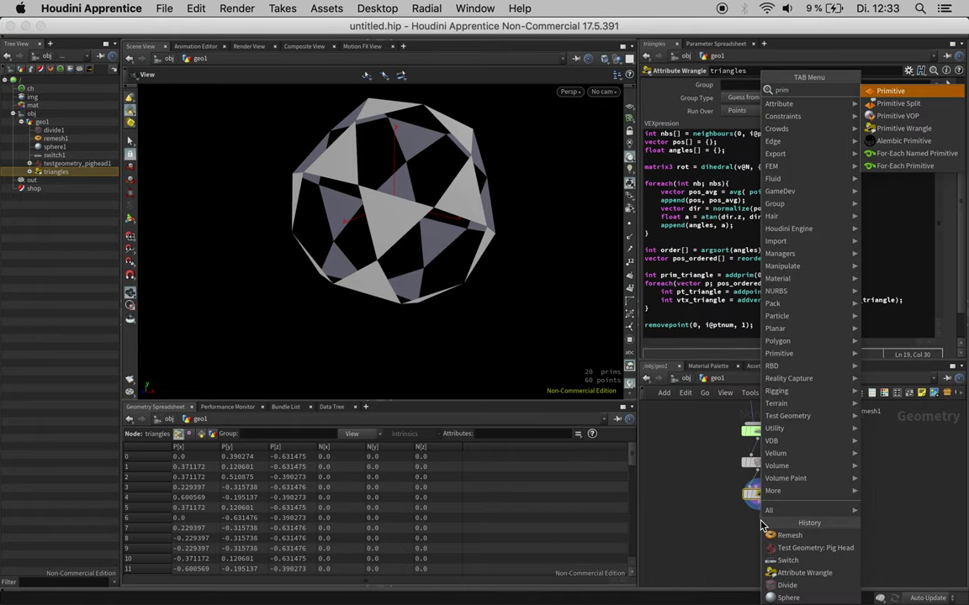
key("BackSpace")
key("BackSpace")
key("BackSpace")
key("BackSpace")
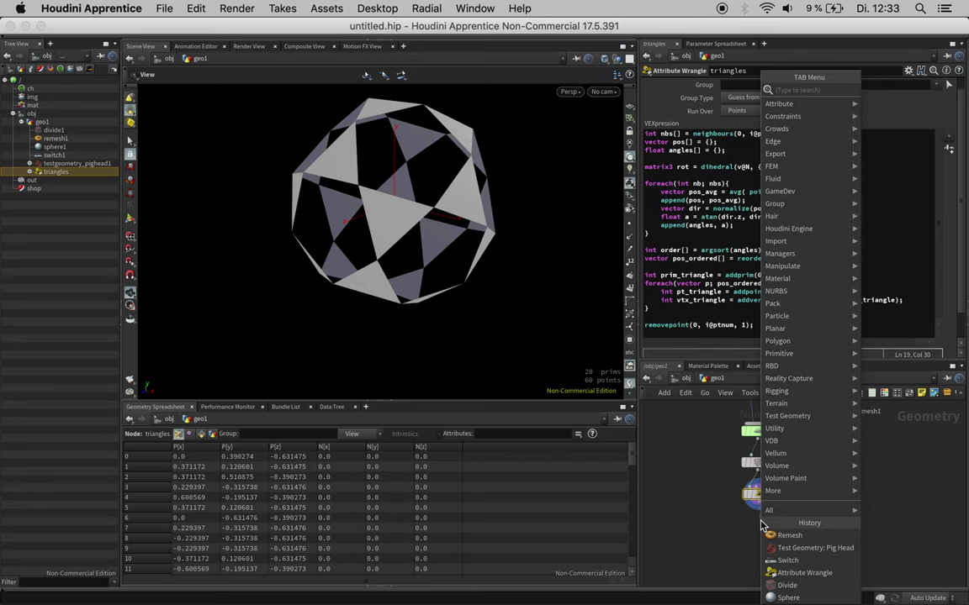
key("Escape")
left_click(760, 527)
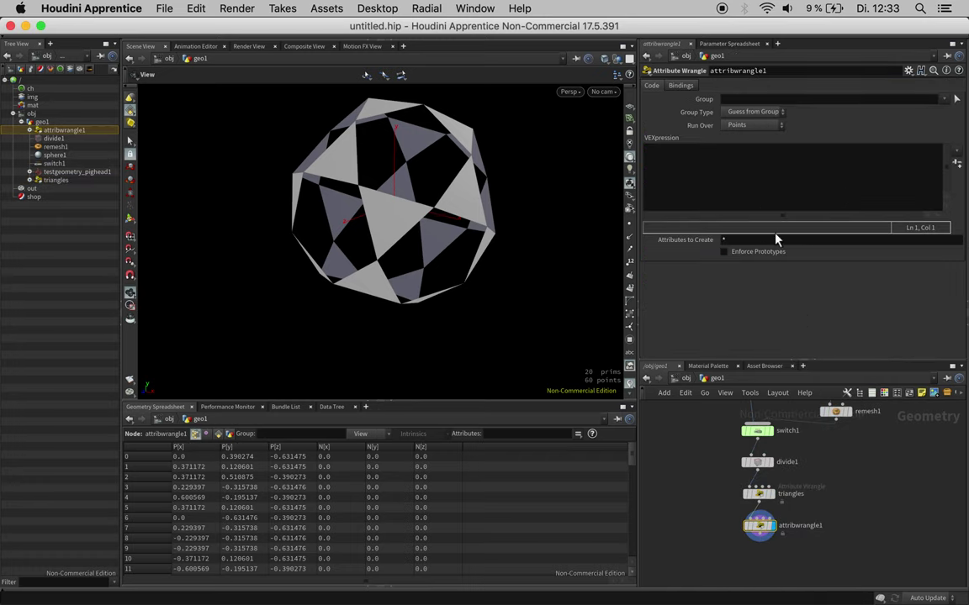
left_click(752, 126)
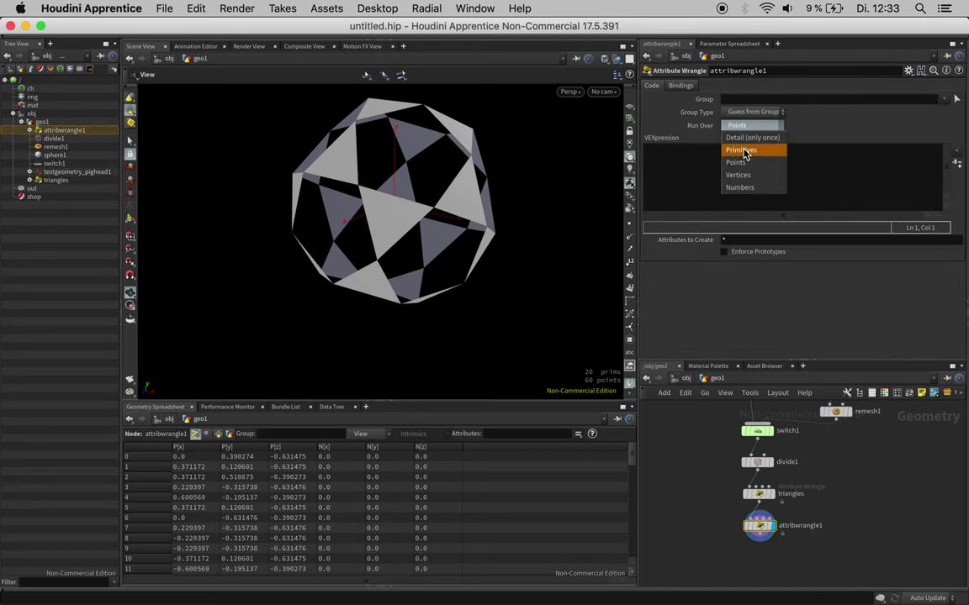
left_click(742, 150)
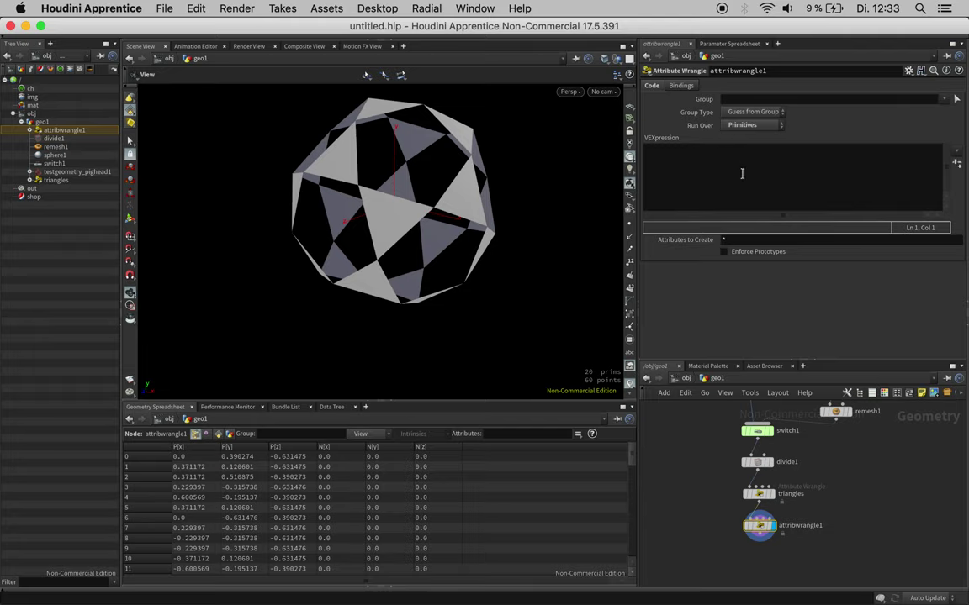
Step: Write int pts[] = primpoints(0, i@primnum); in the new wrangle
left_click(741, 173)
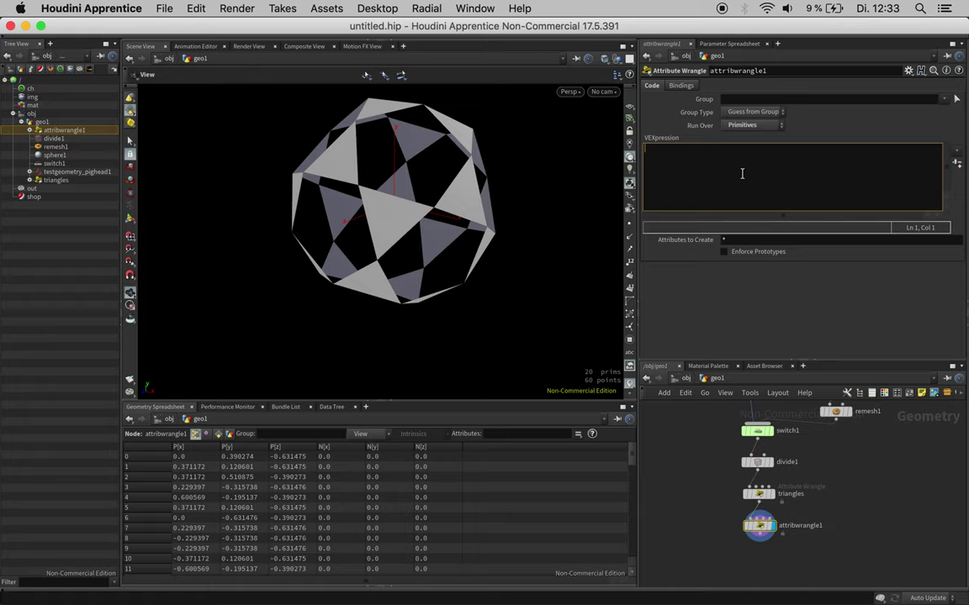
type("int pts[] = primpoint")
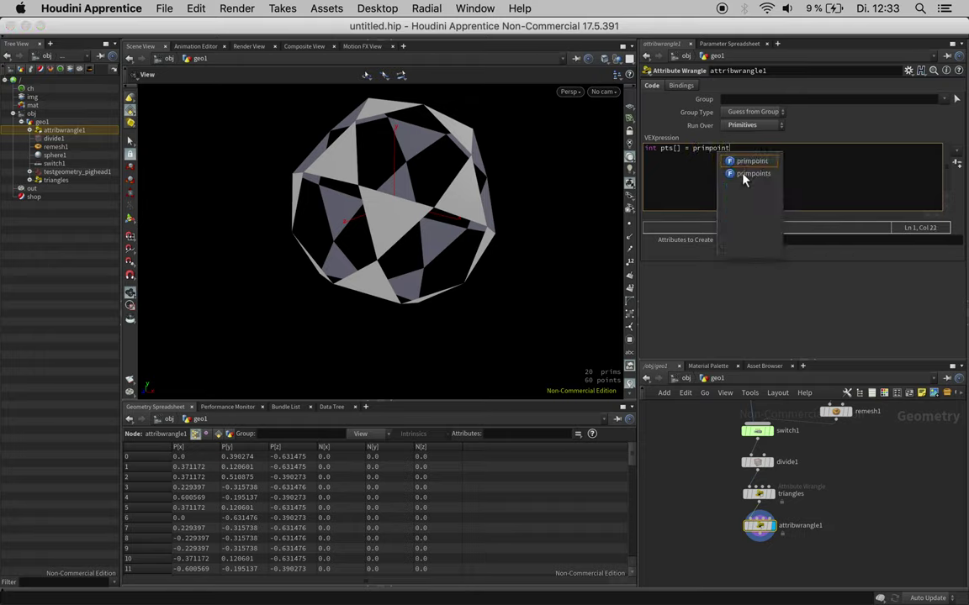
left_click(750, 174)
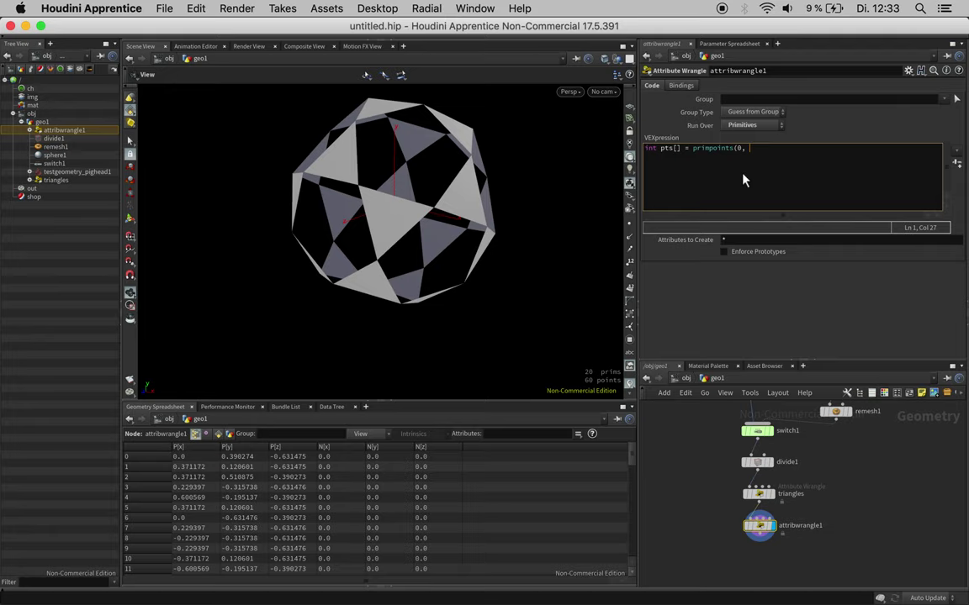
type("0, i@prim")
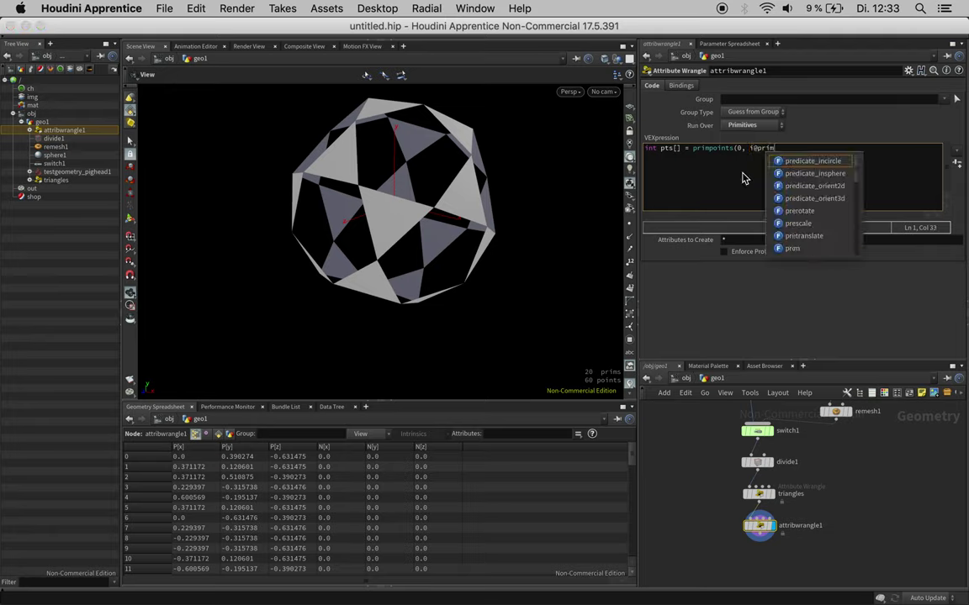
type("num);")
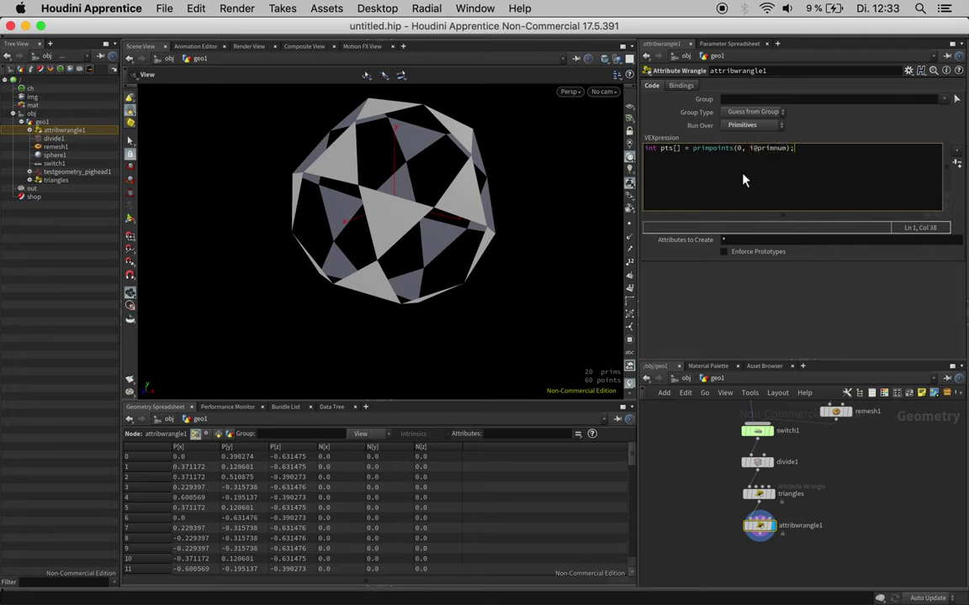
key("Return")
key("Return")
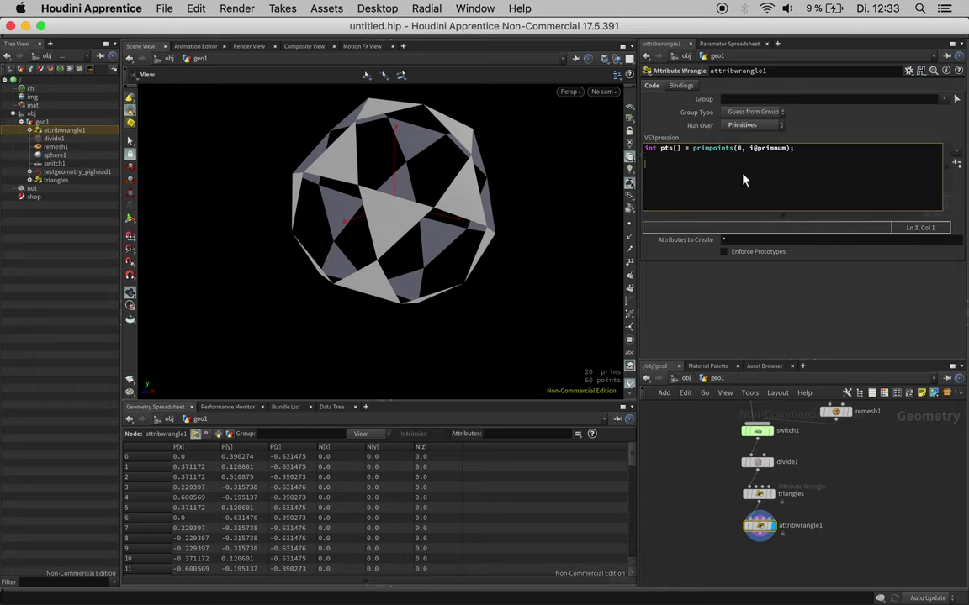
Step: Add int total = len(pts), a for loop up to total, and begin pos_0 = point(0, 'P', pts[
type("fore")
key("BackSpace")
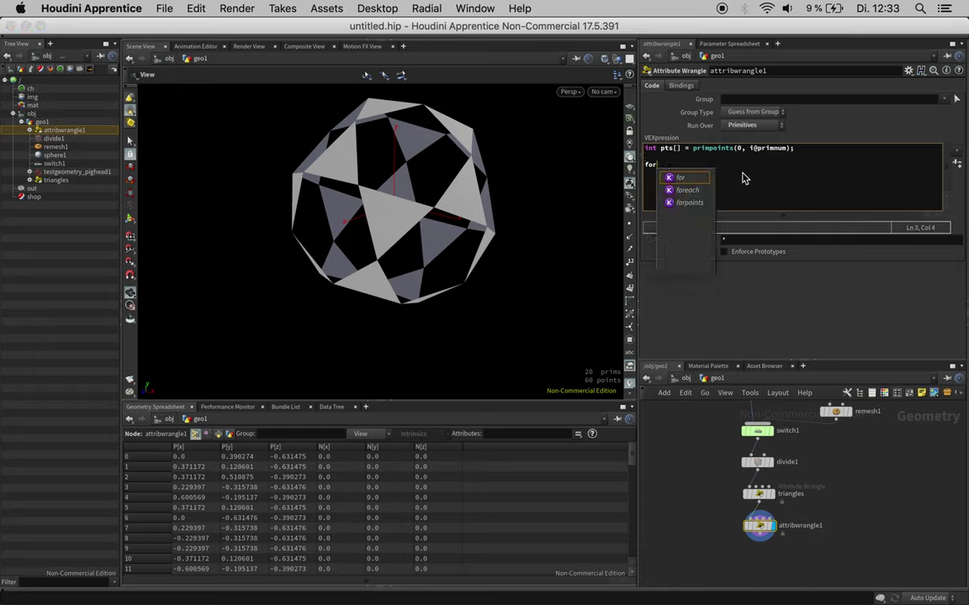
type("(int i ")
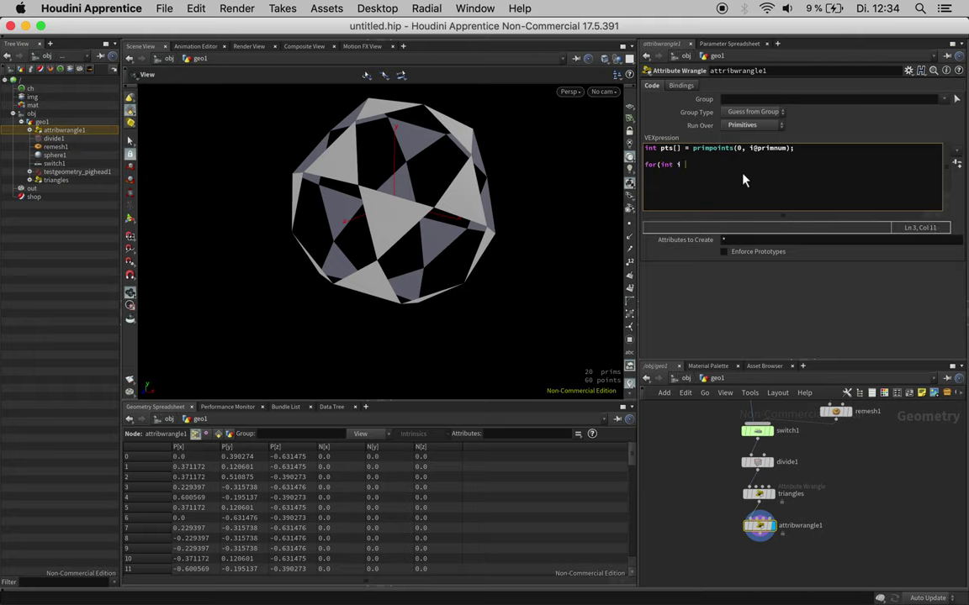
type("= 0; i < total; i++){")
key("Return")
key("Up")
type("int total = len(pts);")
left_click(713, 174)
type("vector pos_0 = ")
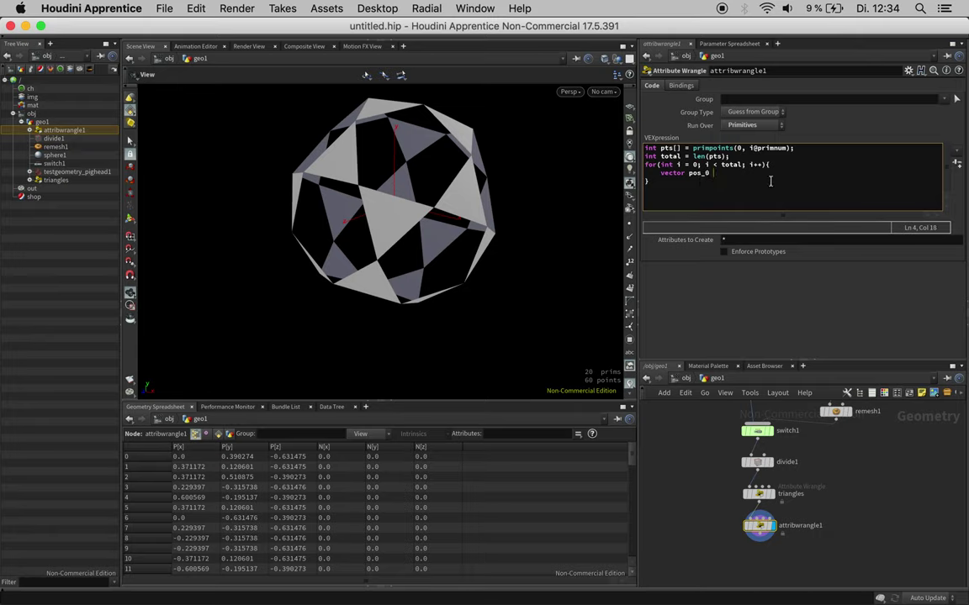
type("point(")
type("0, 'P', pts[")
Step: Finish the line as vector pos_0 = point(0, 'P', pts[i]);
key("End")
type(");")
key("Left")
key("Left")
key("Left")
key("Left")
type("i")
left_click(803, 148)
Step: Duplicate the pos_0 line as pos_1 reading pts[(i + 1) % total]
left_click_drag(813, 173, 663, 175)
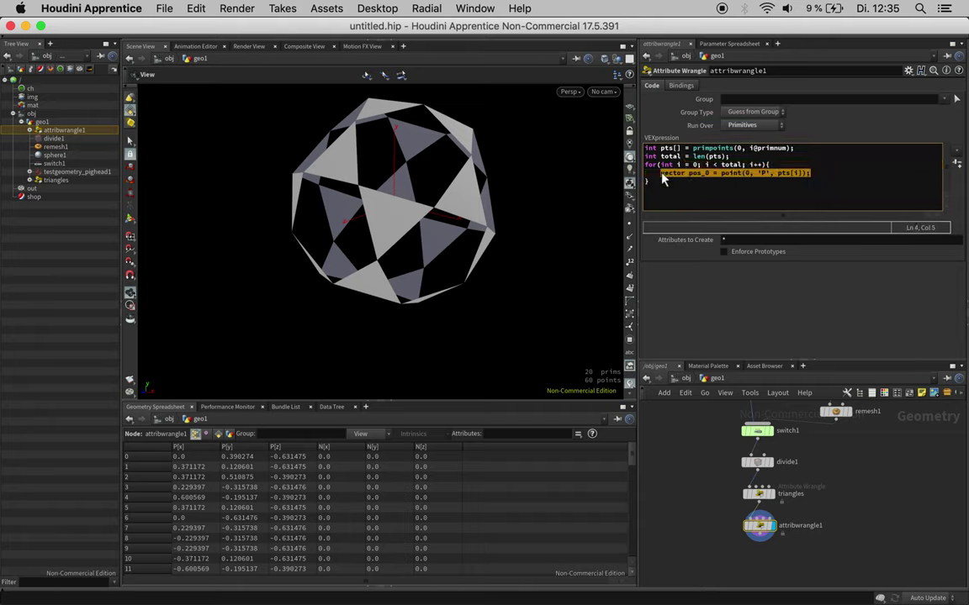
key("ctrl+c")
left_click(821, 175)
key("Return")
key("ctrl+v")
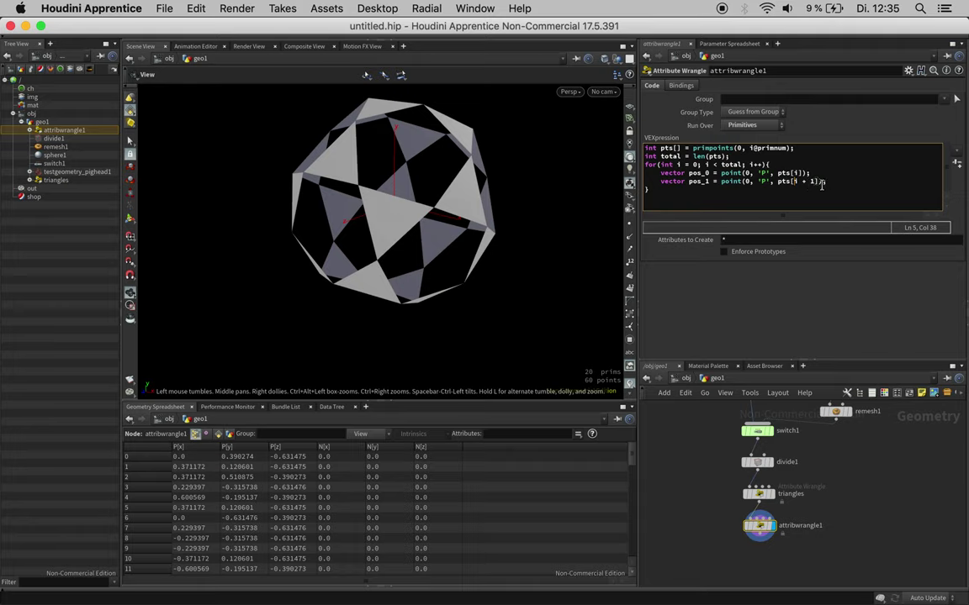
type("(i + 1) % total")
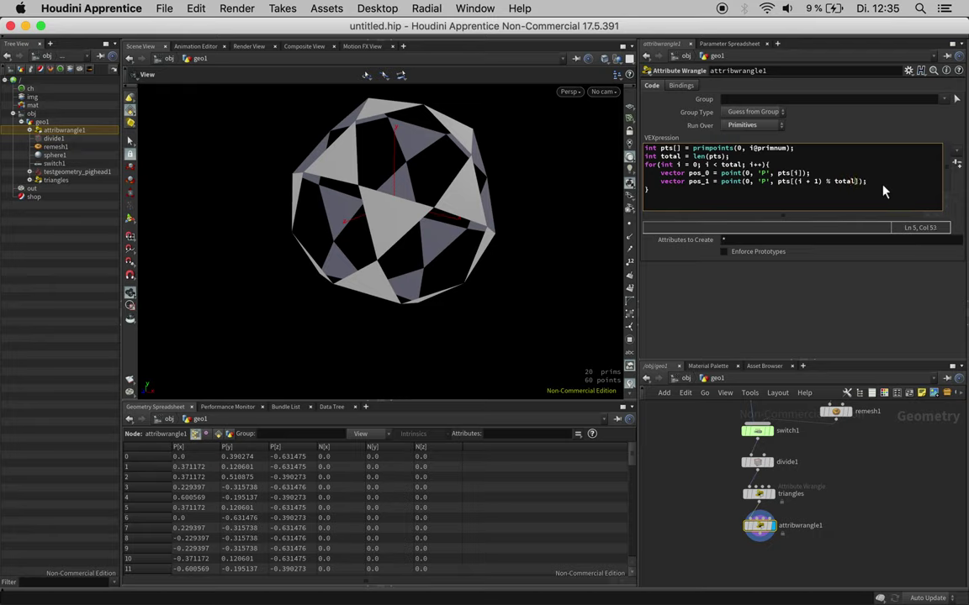
left_click(874, 182)
left_click_drag(815, 173, 659, 171)
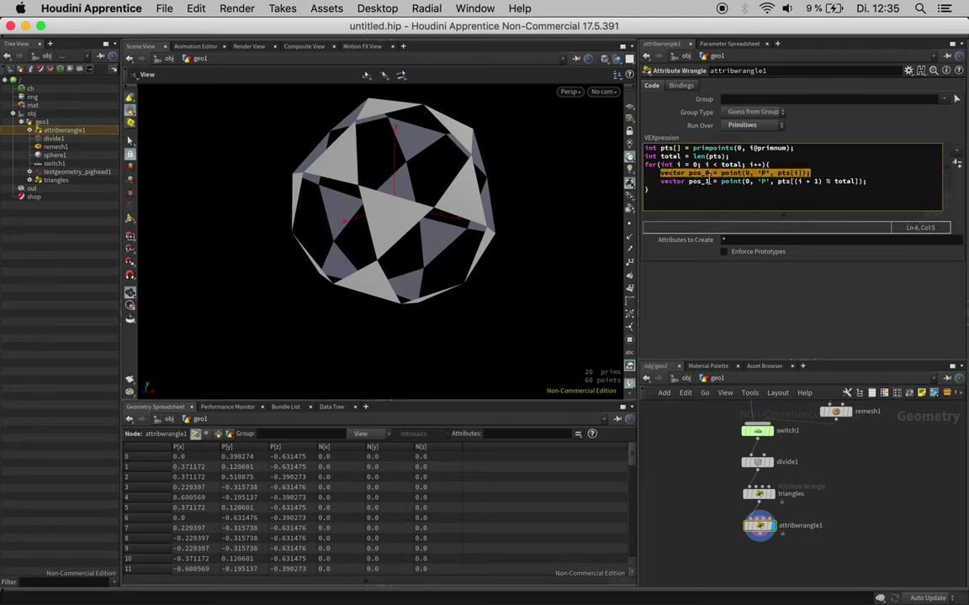
left_click(818, 173)
key("Return")
Step: Add nml_0 reading the current point's 'N' attribute
key("super+v")
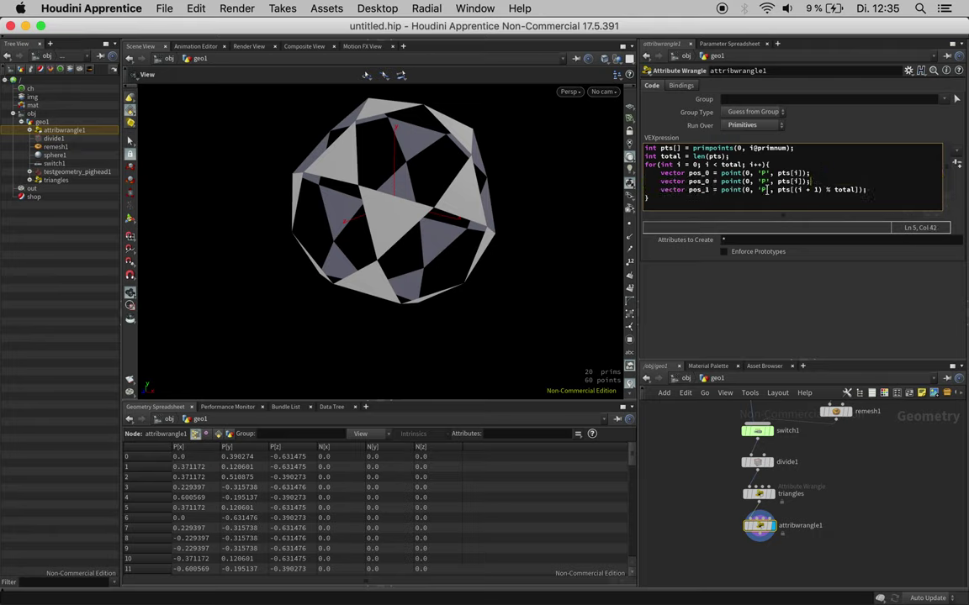
left_click_drag(701, 181, 692, 181)
key("BackSpace")
key("BackSpace")
type("nml")
double_click(762, 181)
type("N")
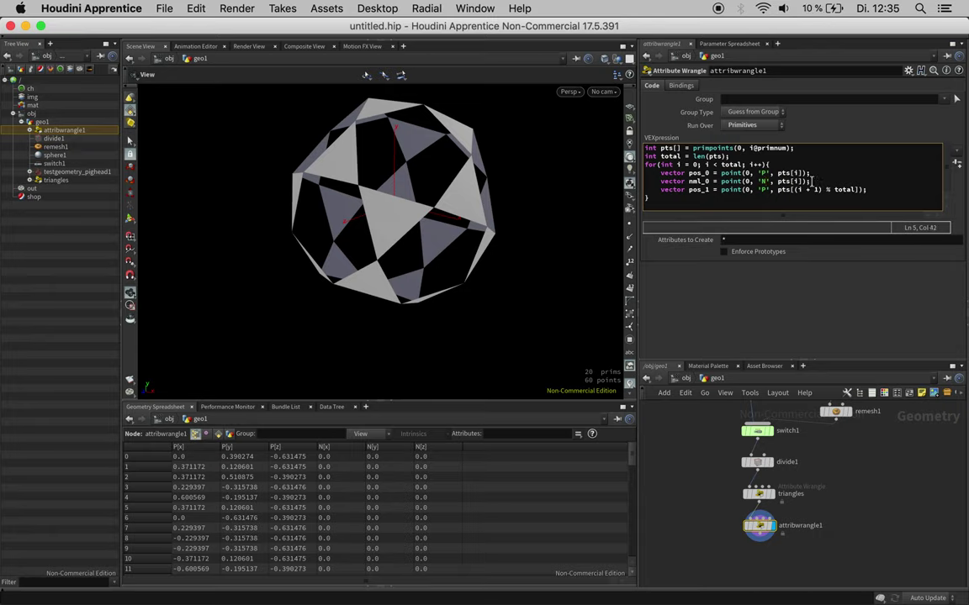
Step: Add nml_1 reading 'N' from the next point, wrapping with % total
left_click(870, 190)
left_click_drag(870, 190, 660, 189)
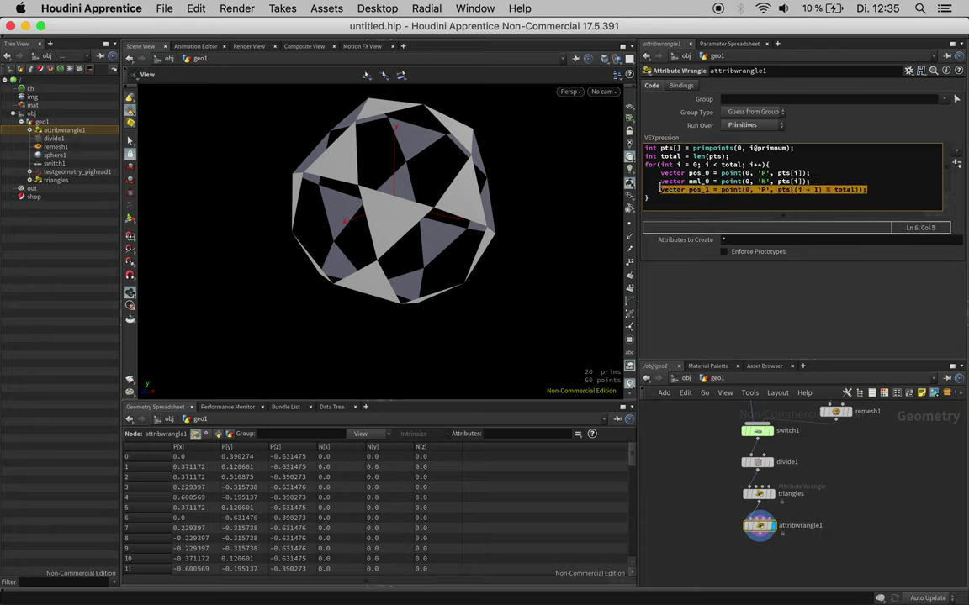
left_click(870, 190)
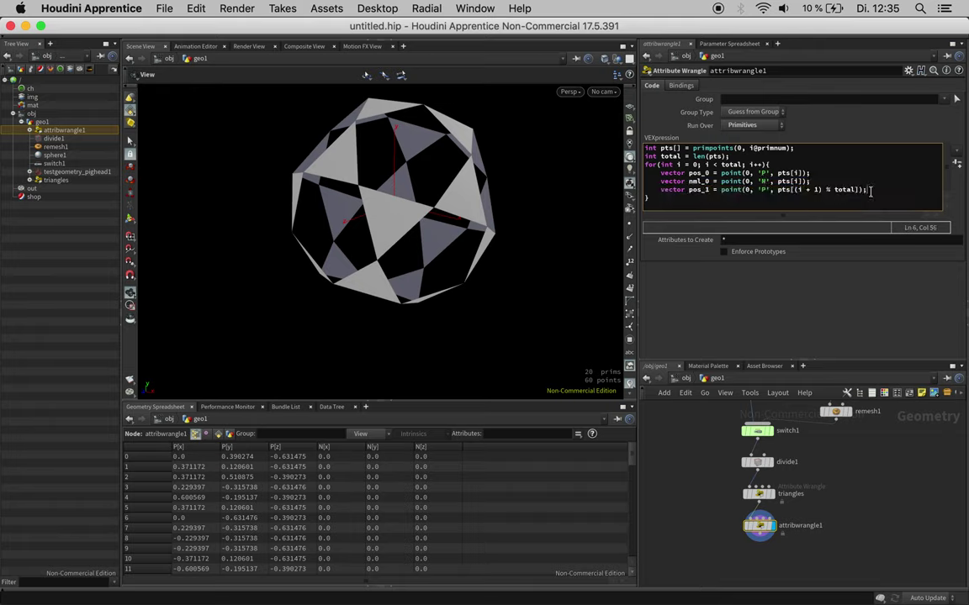
key("Return")
key("super+v")
left_click(765, 198)
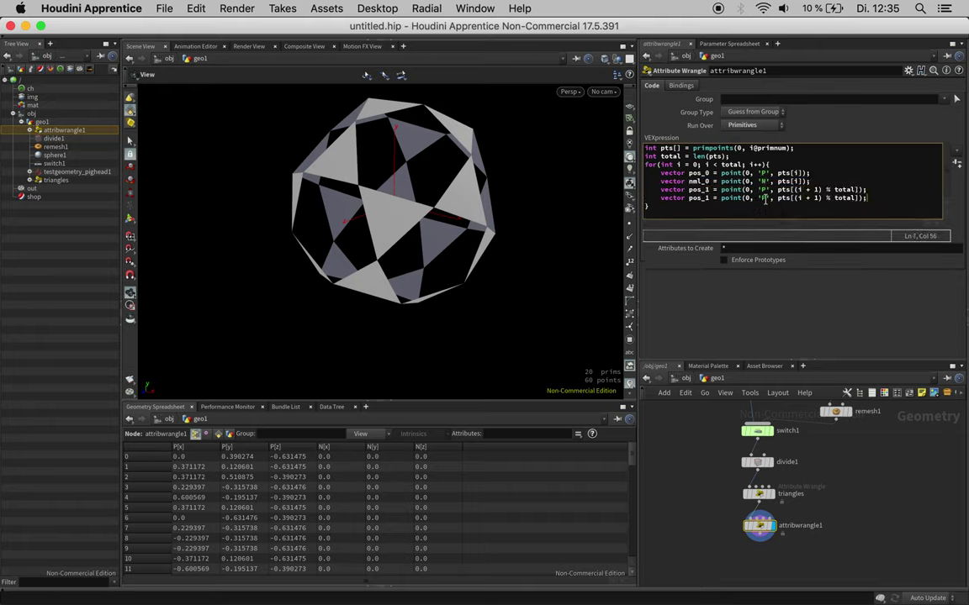
key("BackSpace")
type("N")
left_click_drag(699, 198, 689, 198)
type("nml")
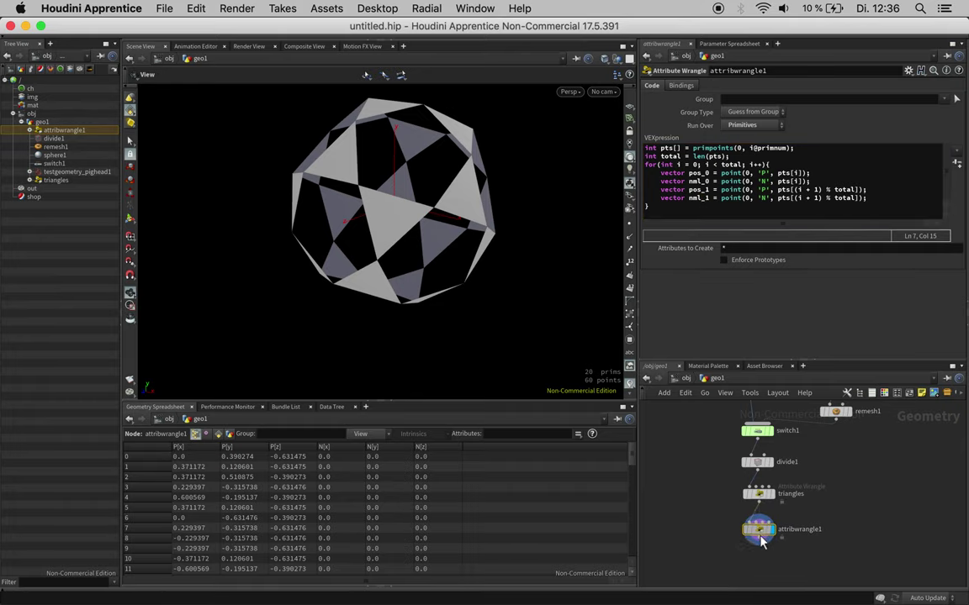
left_click_drag(760, 531, 761, 555)
Step: Insert a Fuse node between triangles and attribwrangle1
key("Tab")
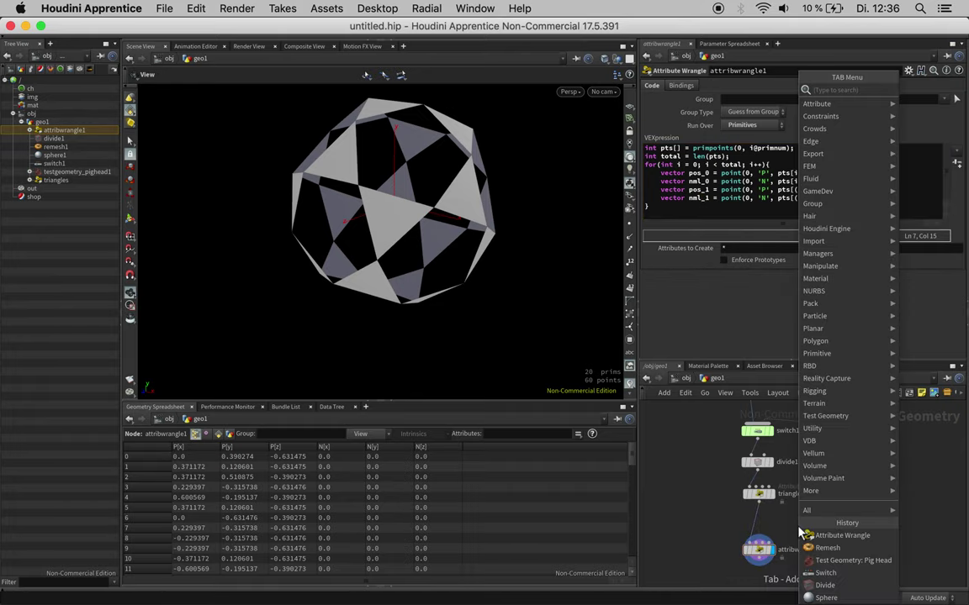
type("fi")
key("BackSpace")
key("BackSpace")
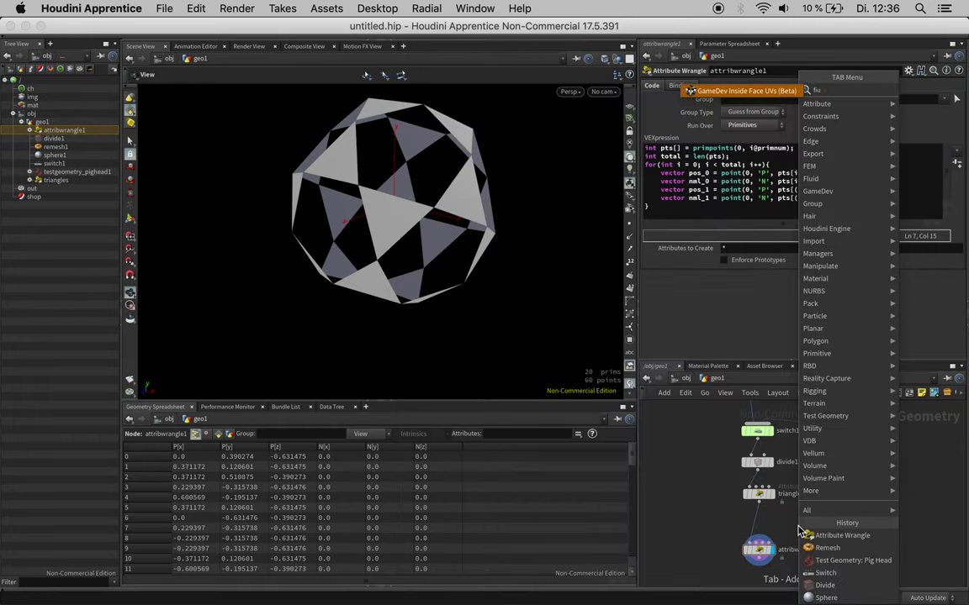
type("fuse")
key("Return")
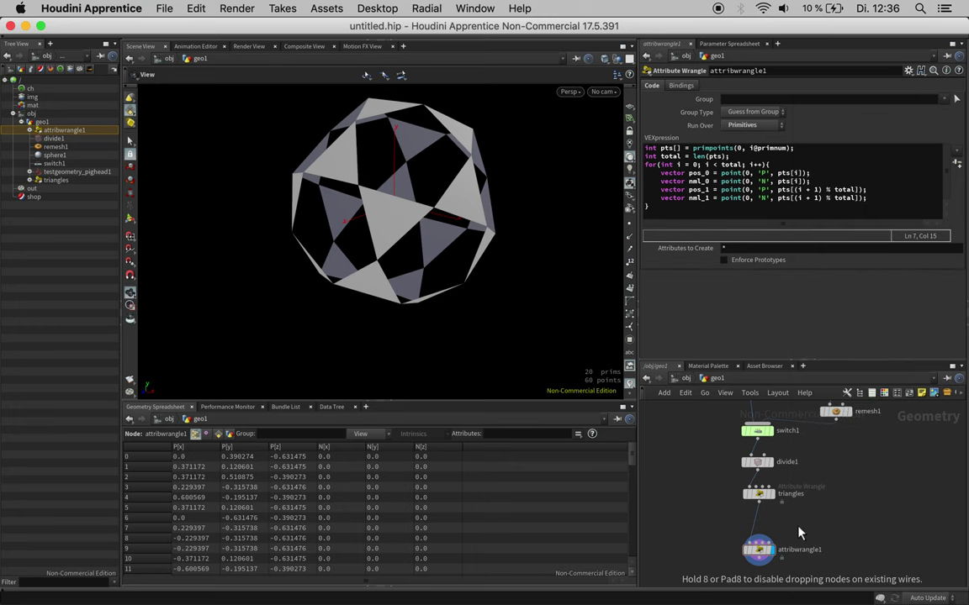
left_click(761, 528)
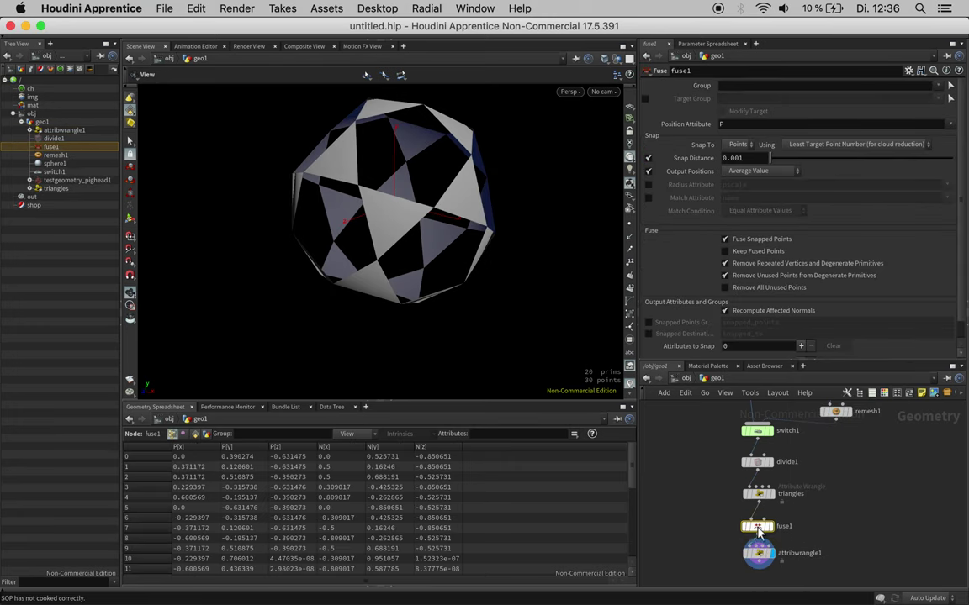
left_click_drag(838, 526, 849, 461)
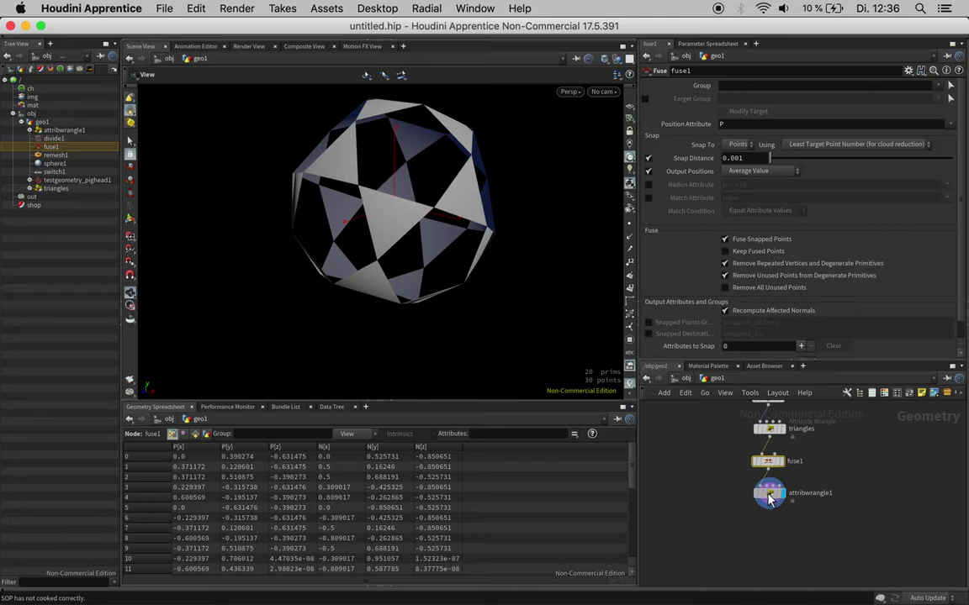
left_click_drag(762, 496, 768, 528)
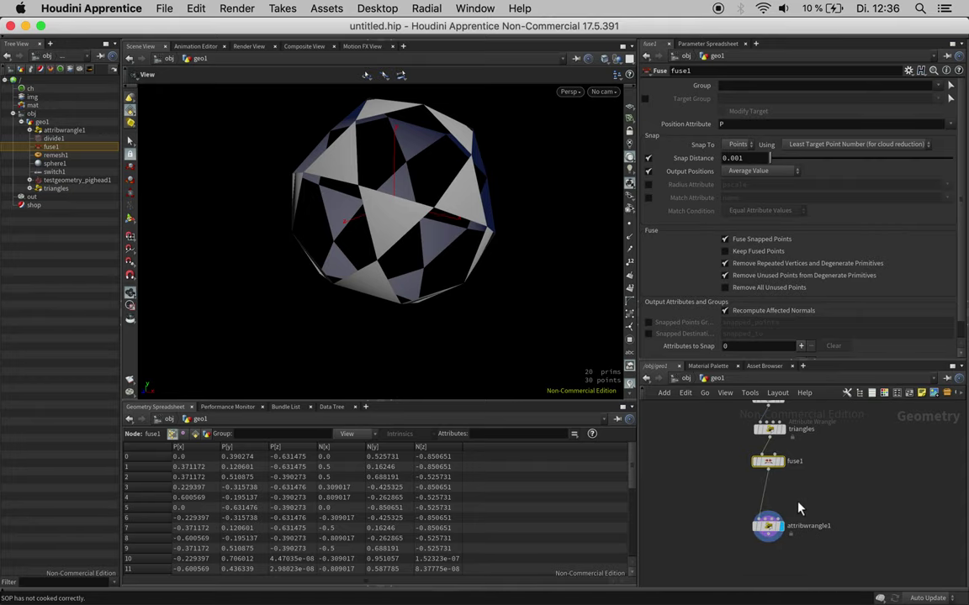
Step: Insert a Normal node after fuse1 with Add Normals to set to Points
key("Tab")
type("normal")
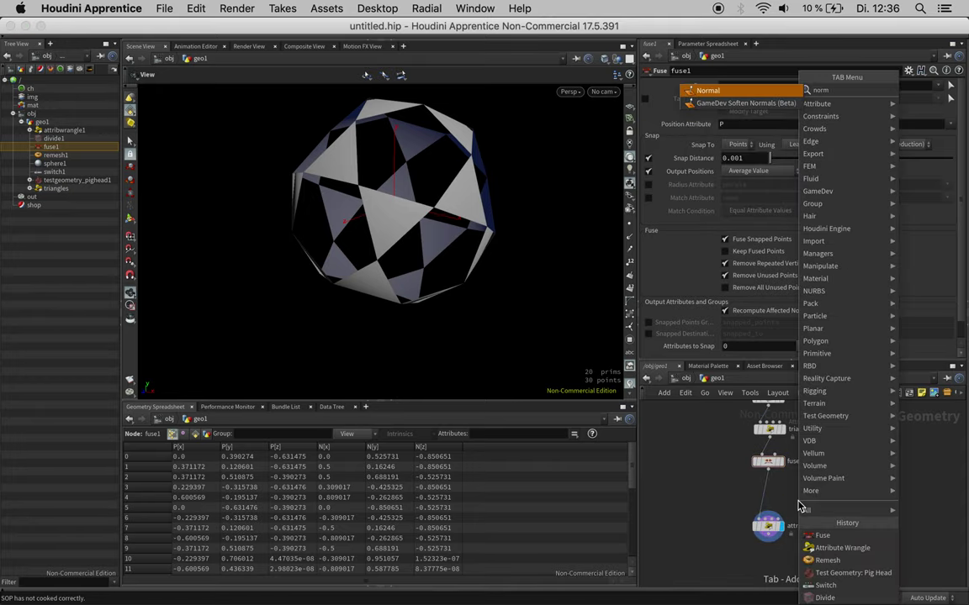
key("Return")
left_click(770, 496)
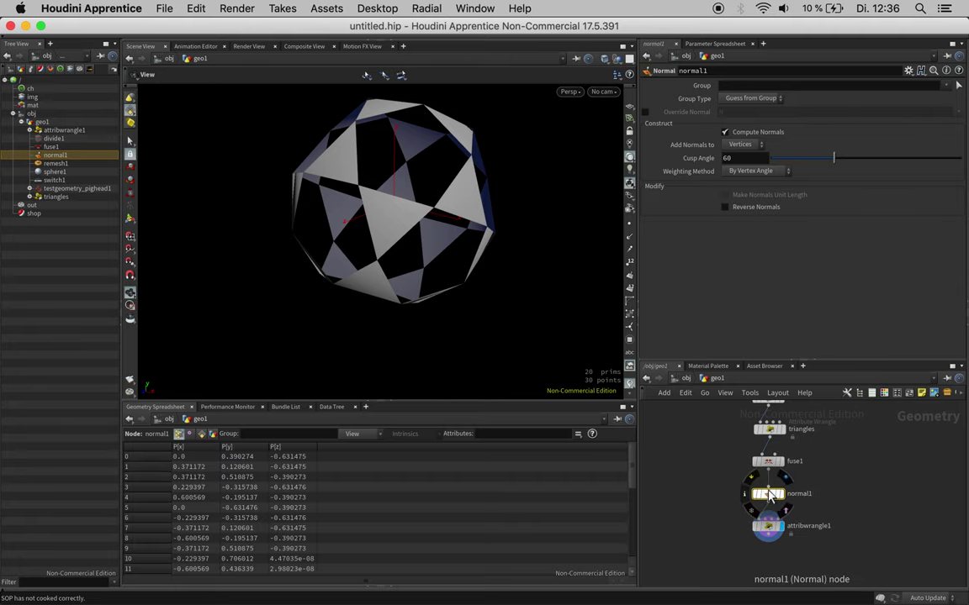
left_click(741, 144)
left_click(740, 145)
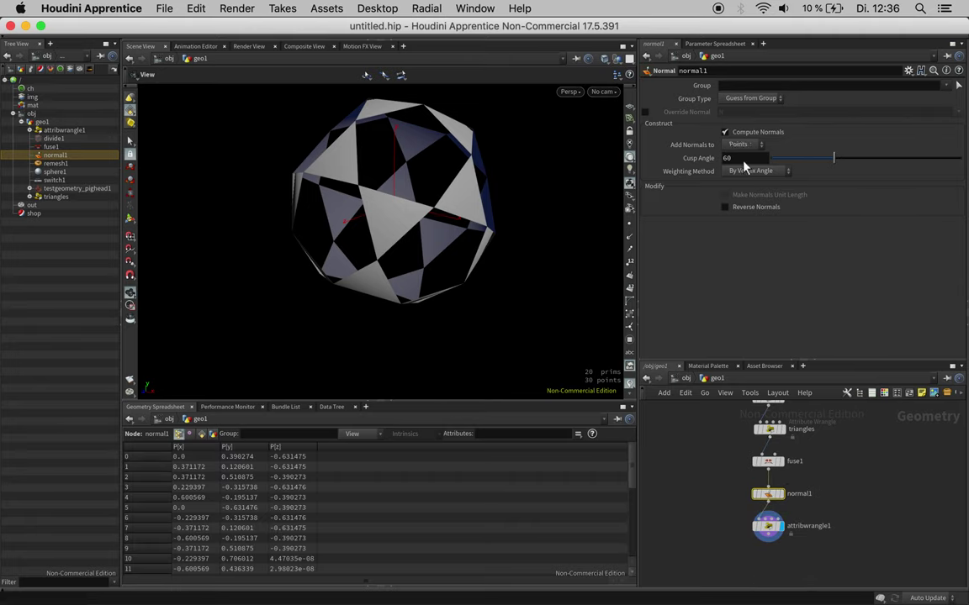
left_click(787, 530)
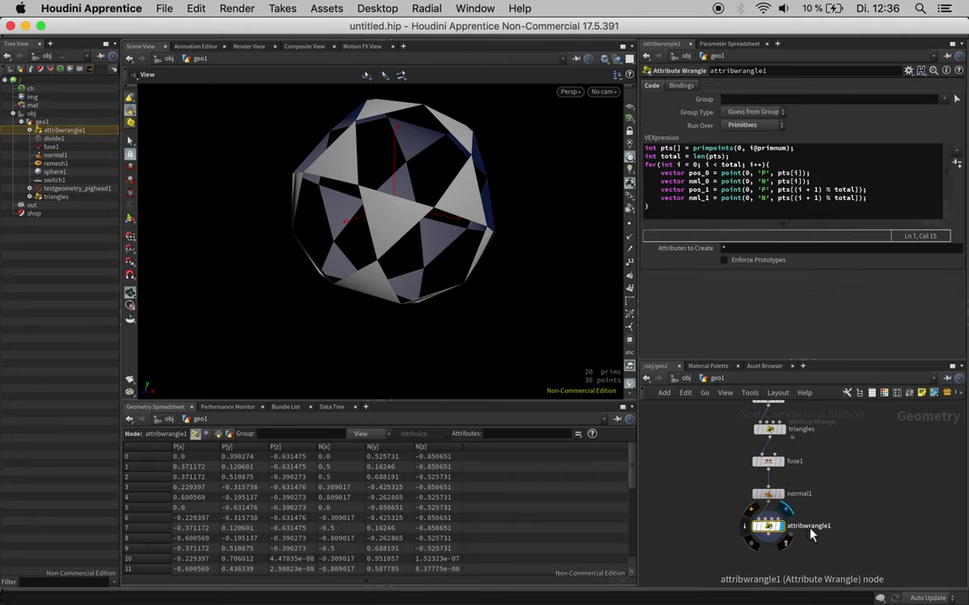
Step: Rename the wrangle node to 'segments'
double_click(810, 529)
type("seg")
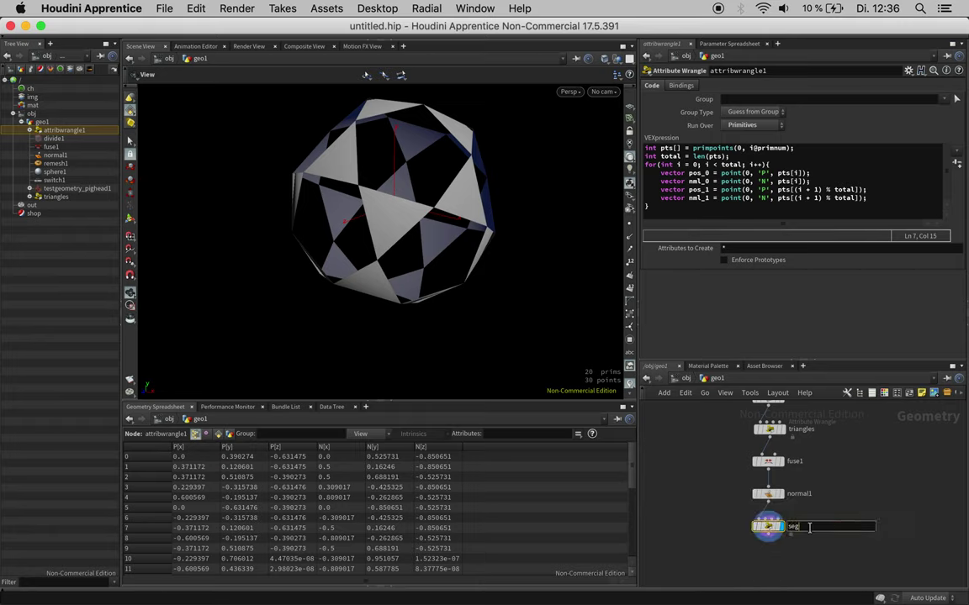
type("ments")
key("Return")
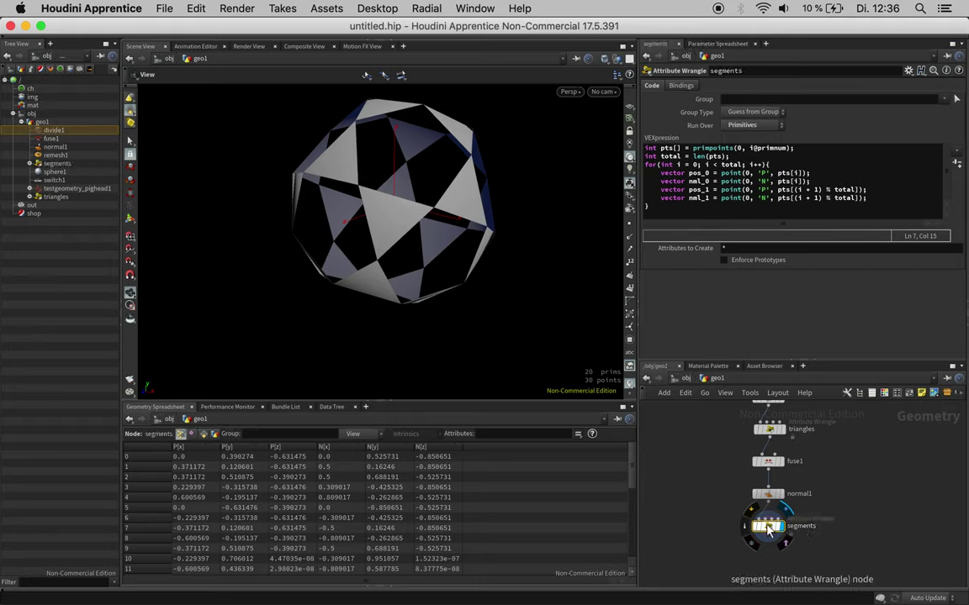
Step: Add removeprim(0, i@primnum, 1); after the loop to delete each original primitive
left_click(676, 211)
key("Return")
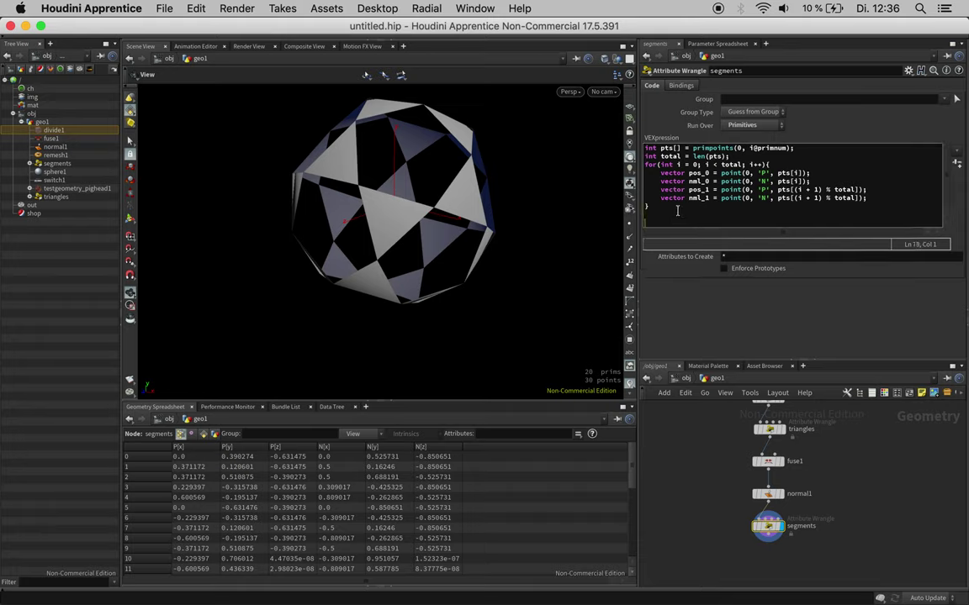
type("remo")
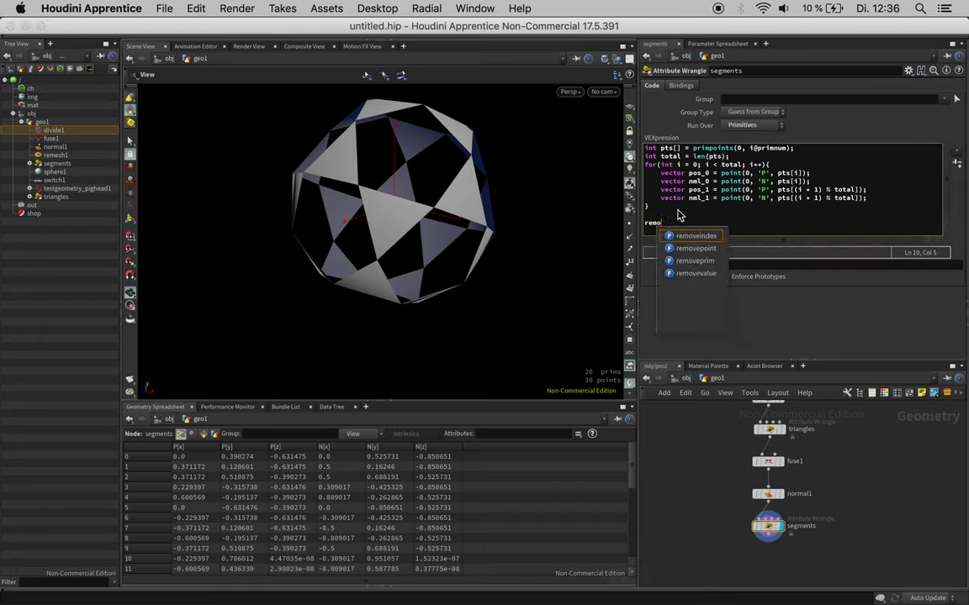
type("veprim(0")
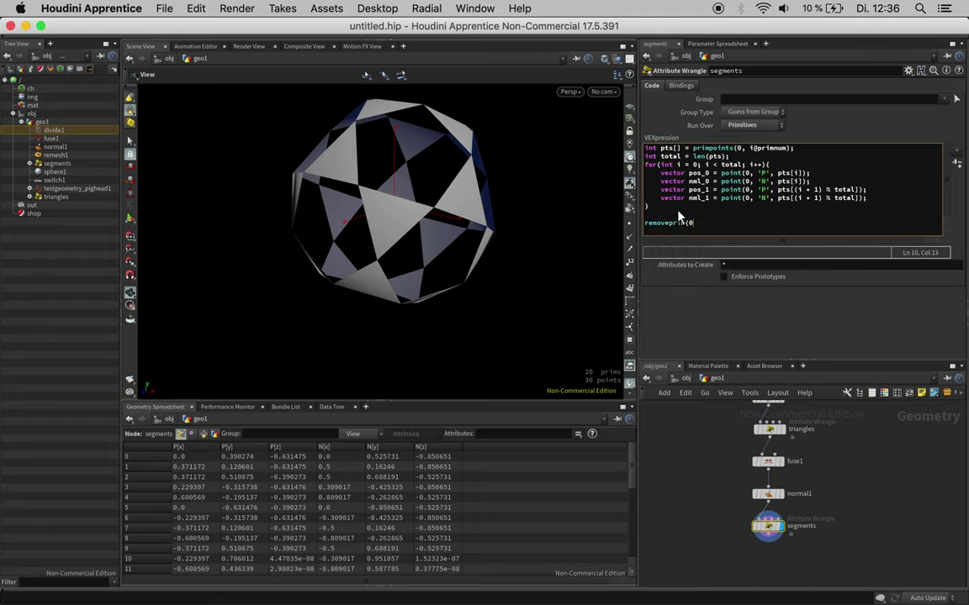
type(", i@")
type("primnum, 1);")
key("ctrl+Return")
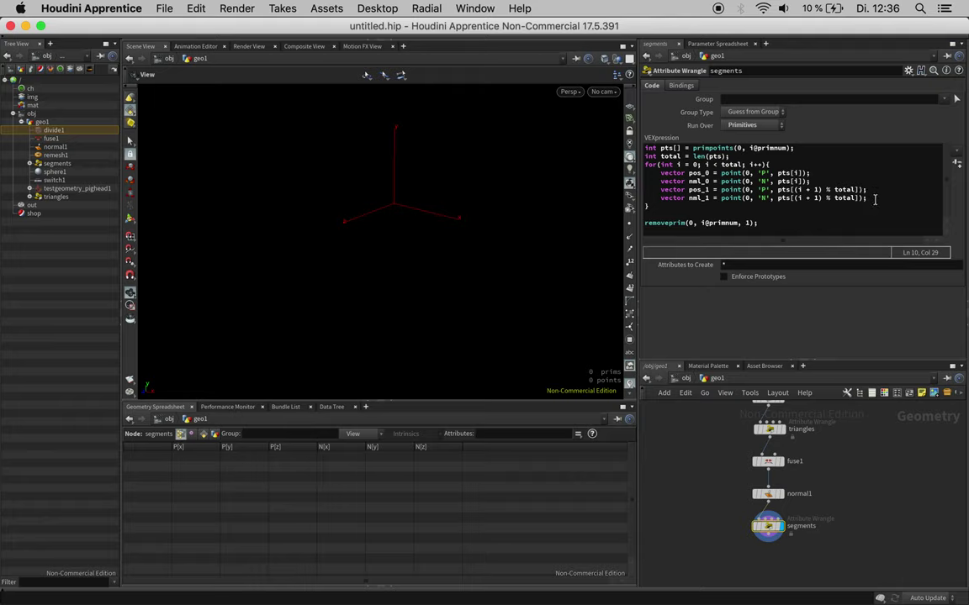
left_click(874, 200)
Step: Add int prim_segment = addprim(0, 'polyline', pt_0, pt_1) in the loop, commented out with //
key("Return")
type("i")
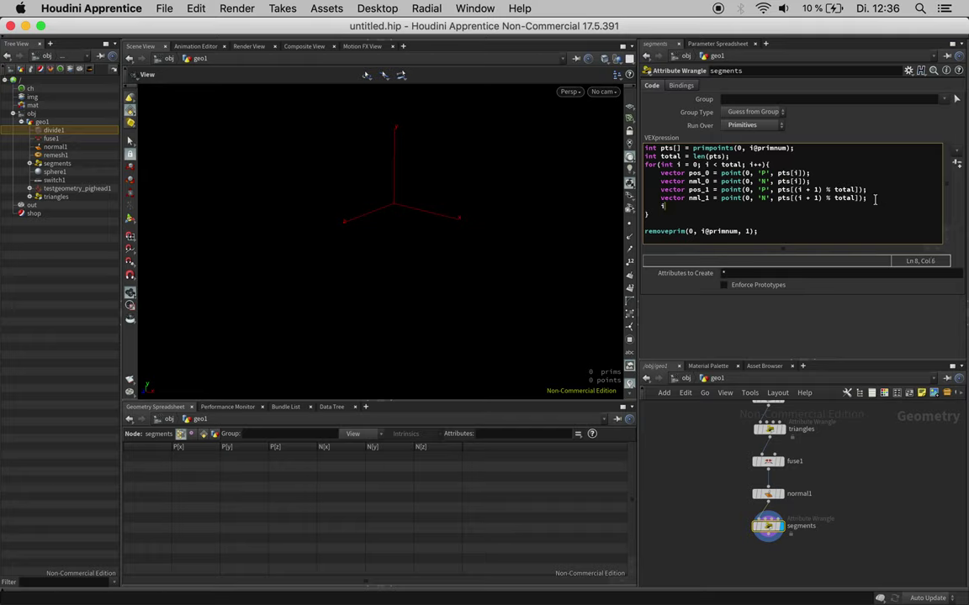
type("nt prim_")
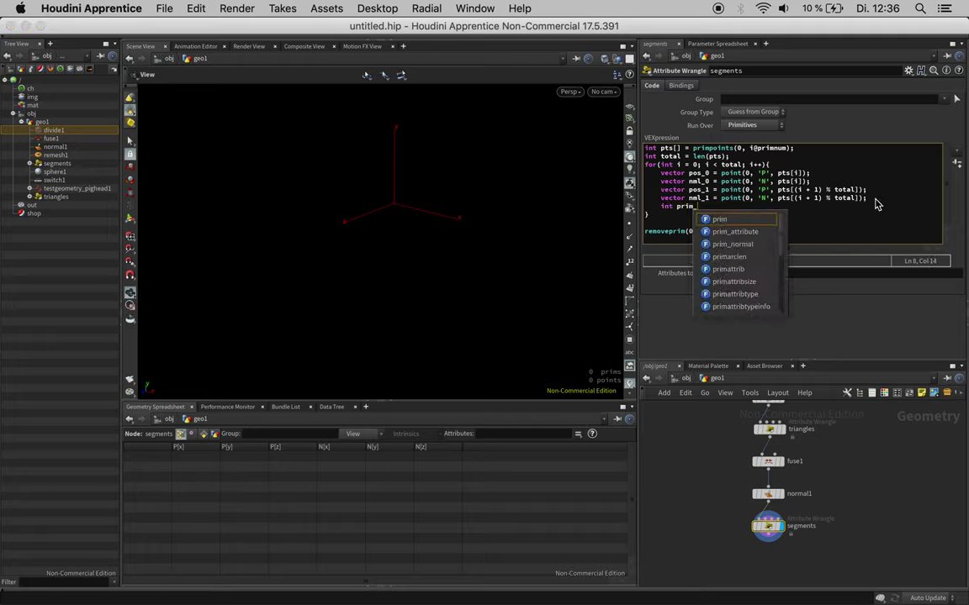
type("segment ")
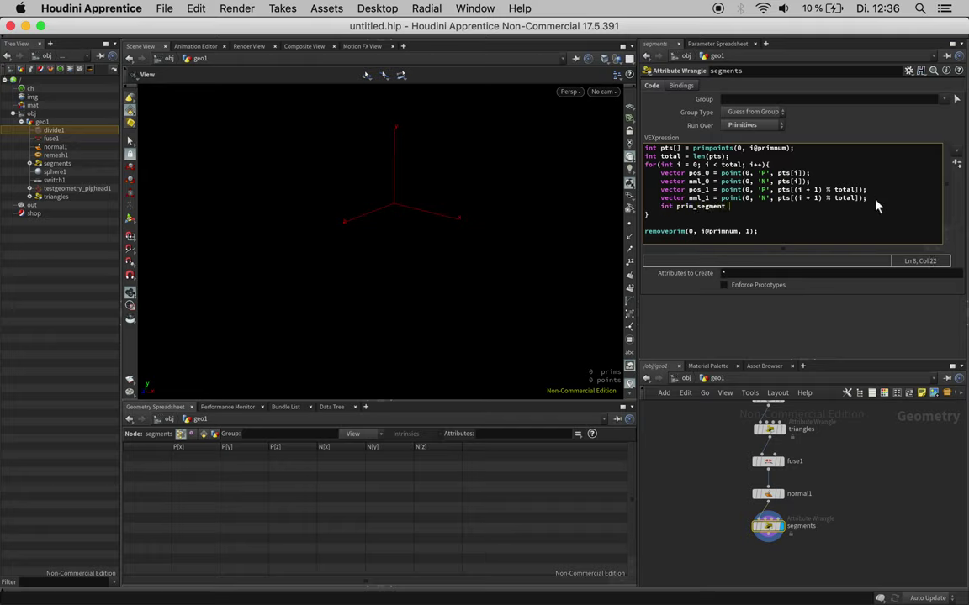
type("= addprim(0, 'p")
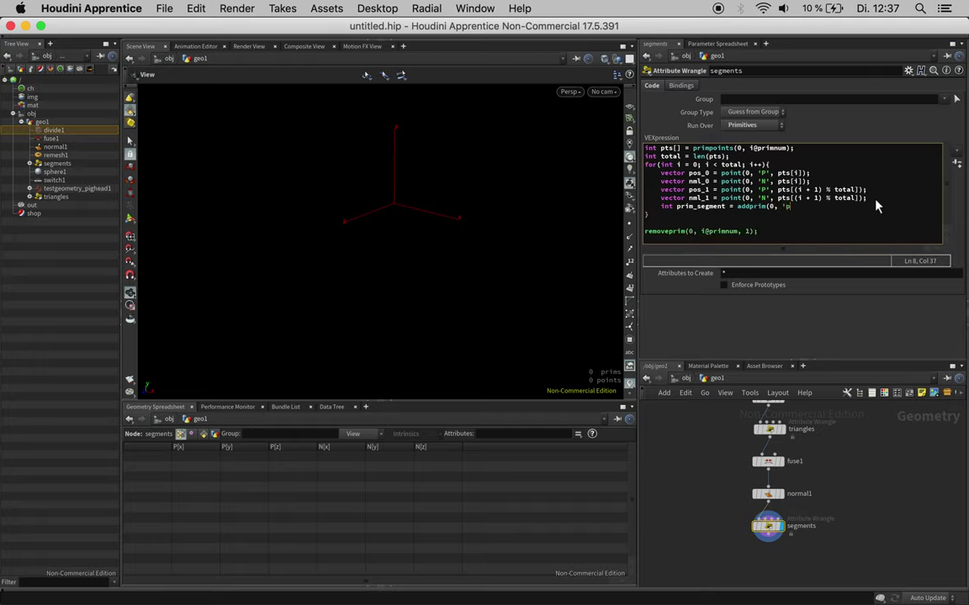
type("olyline',")
type("pt_0, pt_1);")
left_click(660, 207)
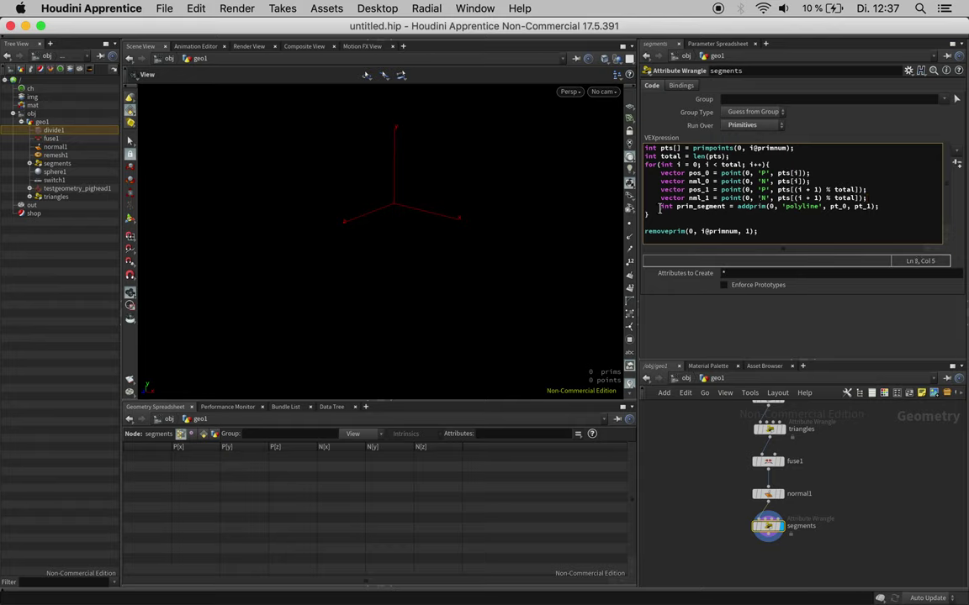
type("//")
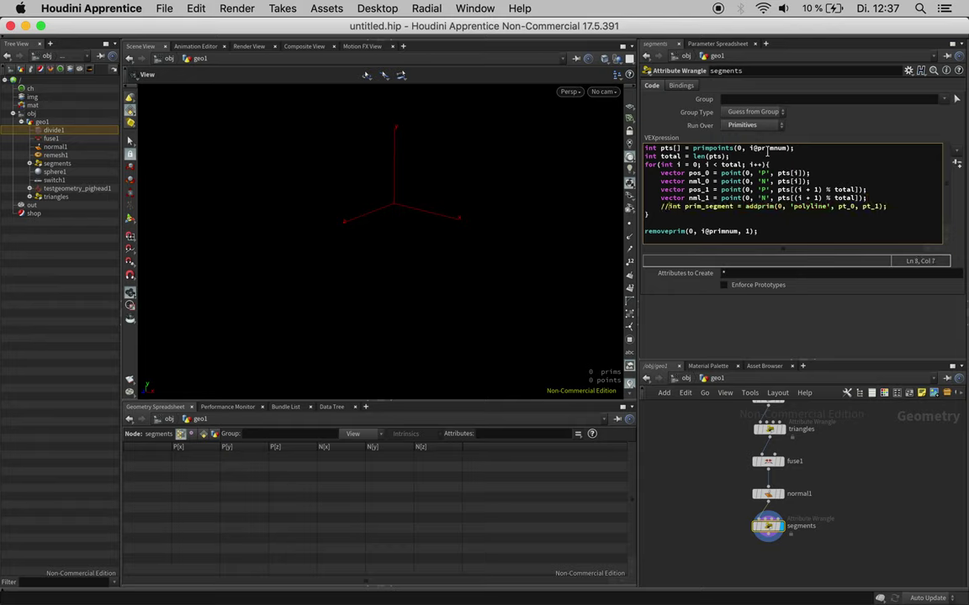
Step: Add float offset = chf('offset'); at the top and set its Offset parameter to 0.035
key("Return")
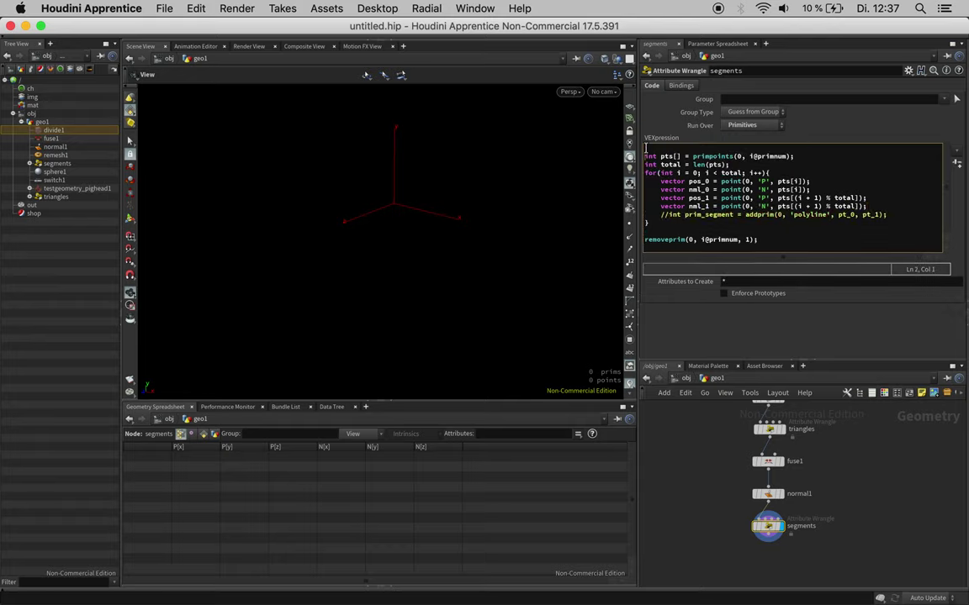
left_click(646, 148)
type("float offset = chf();")
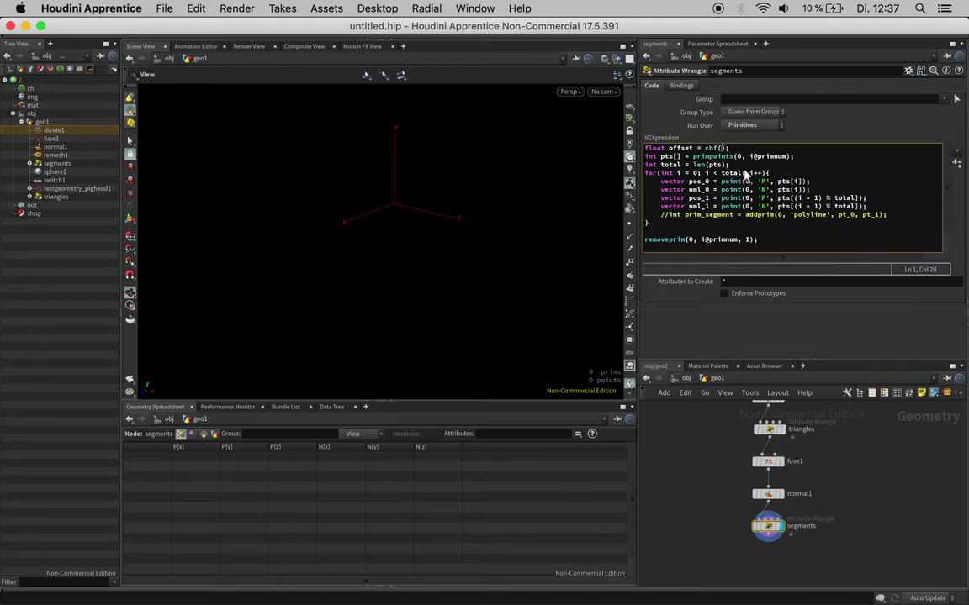
type("'offset")
left_click(956, 164)
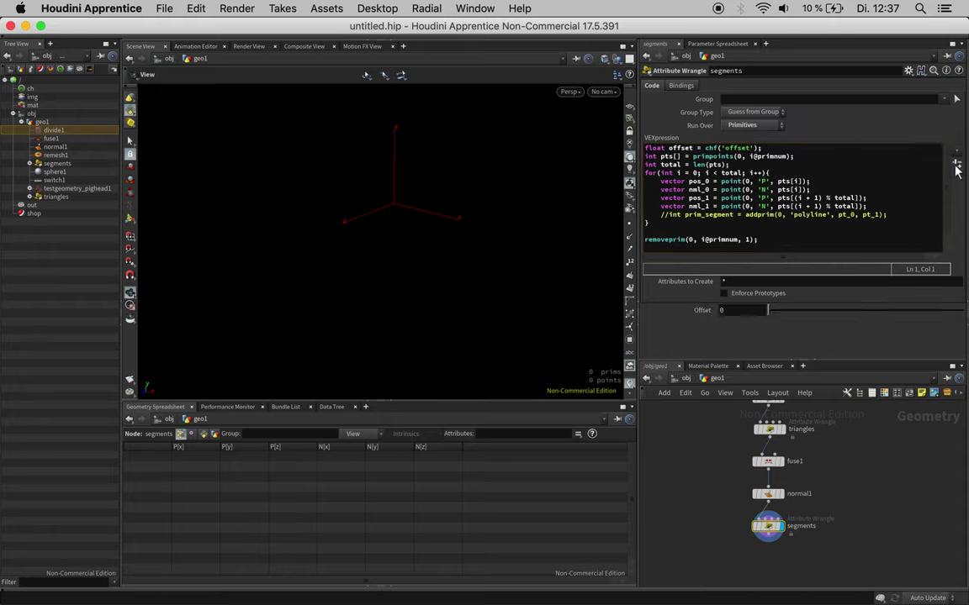
left_click_drag(772, 317, 774, 314)
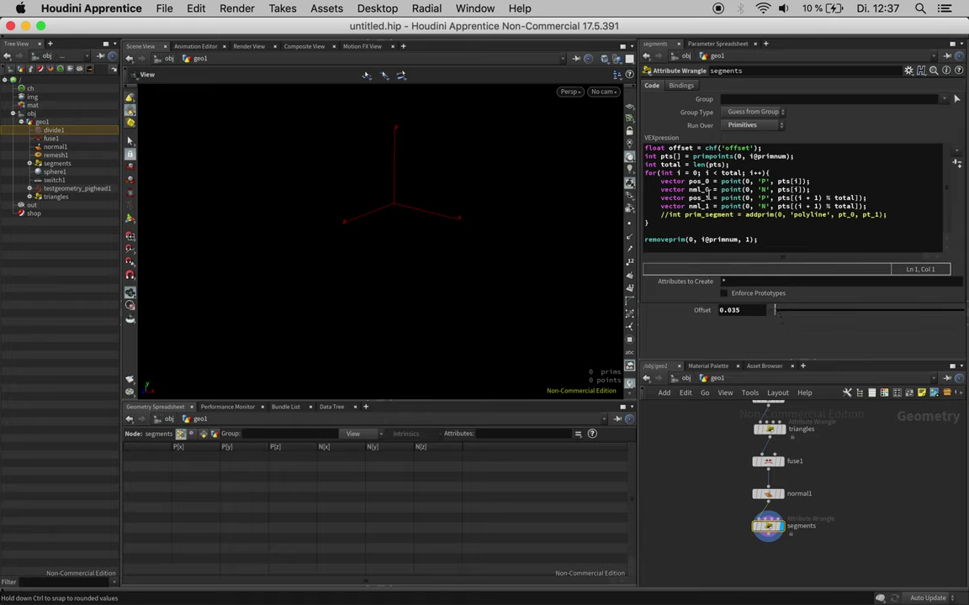
Step: Add vector pos_pt_0 = pos_0 + (nml_0 * offset); below nml_1 and duplicate it
left_click(877, 206)
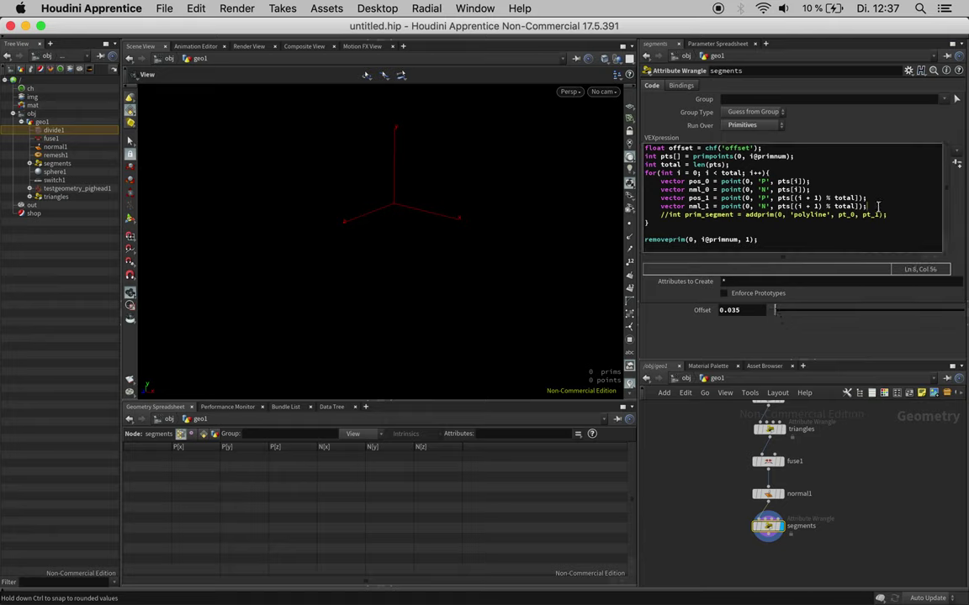
key("Return")
type("vecto")
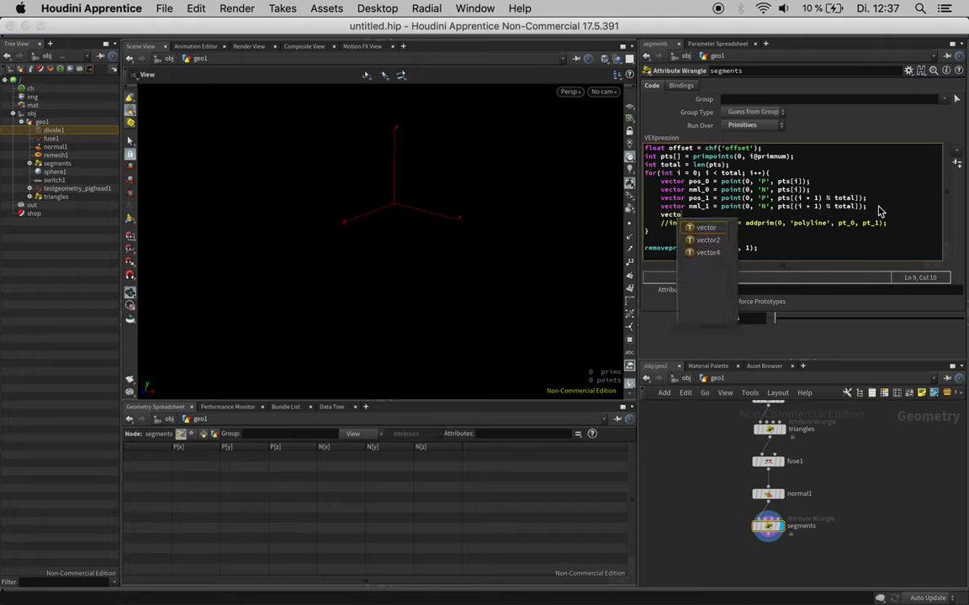
type("r pos_")
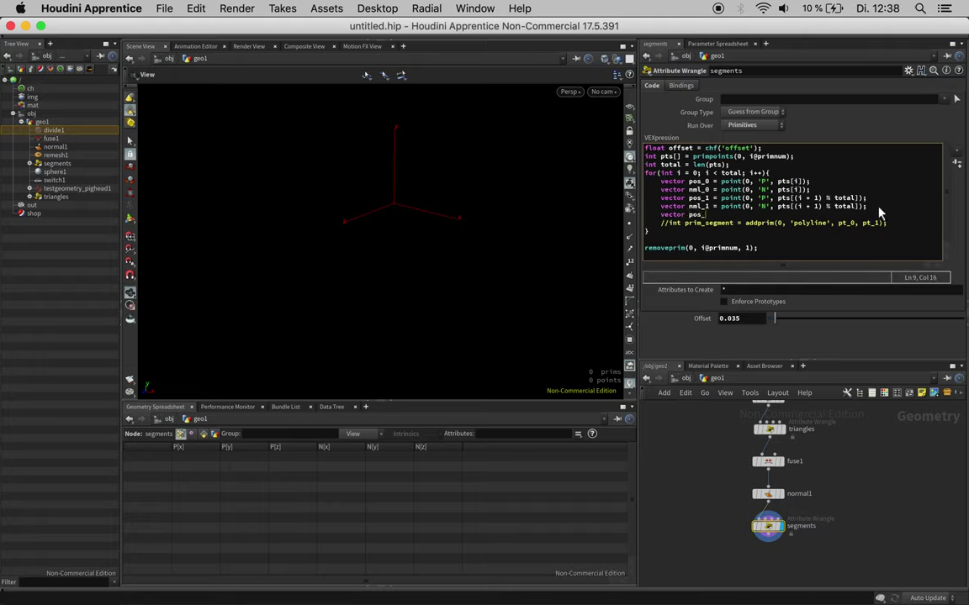
type("pt_0 = pos_0 + (nml_0 * offset);")
left_click_drag(835, 214, 658, 217)
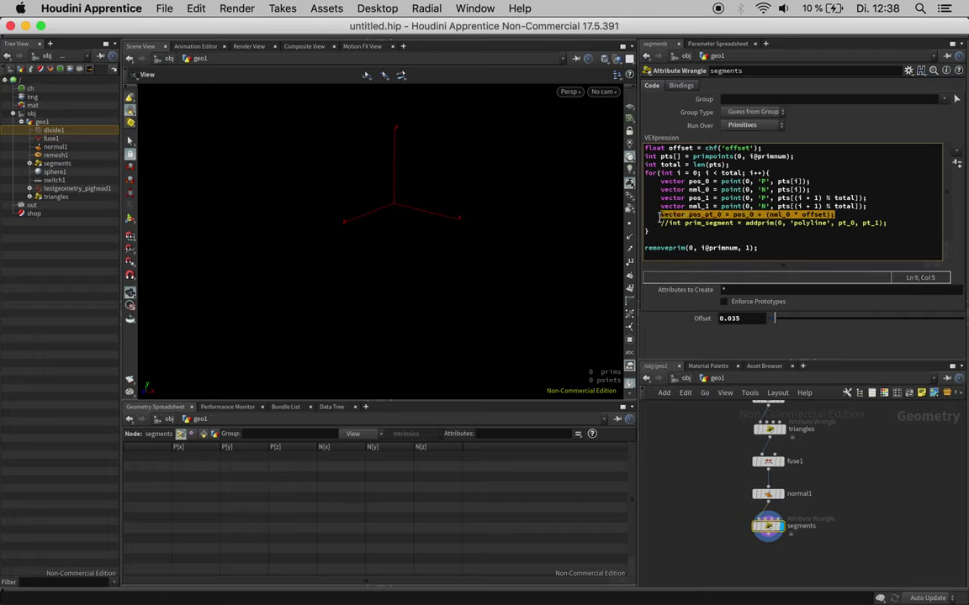
key("ctrl+c")
left_click(848, 215)
key("Return")
key("ctrl+v")
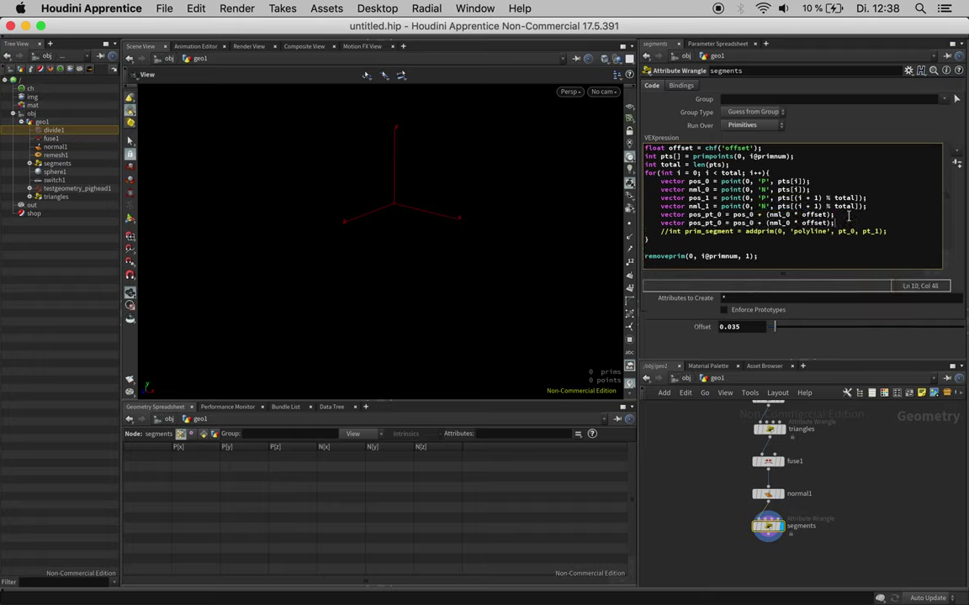
Step: Edit the copy into pos_pt_1 = pos_1 + (nml_1 * offset * -1.0)
left_click(718, 222)
key("BackSpace")
type("1")
left_click(751, 223)
key("Delete")
type("1")
left_click(791, 223)
key("BackSpace")
type("1")
left_click(829, 223)
type("* -1")
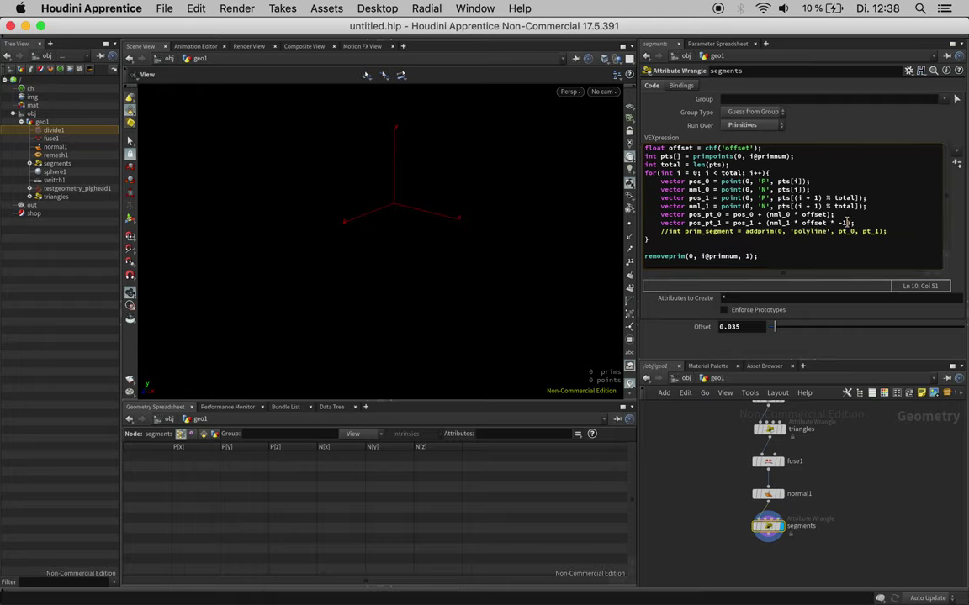
left_click(848, 222)
type("0")
left_click(869, 222)
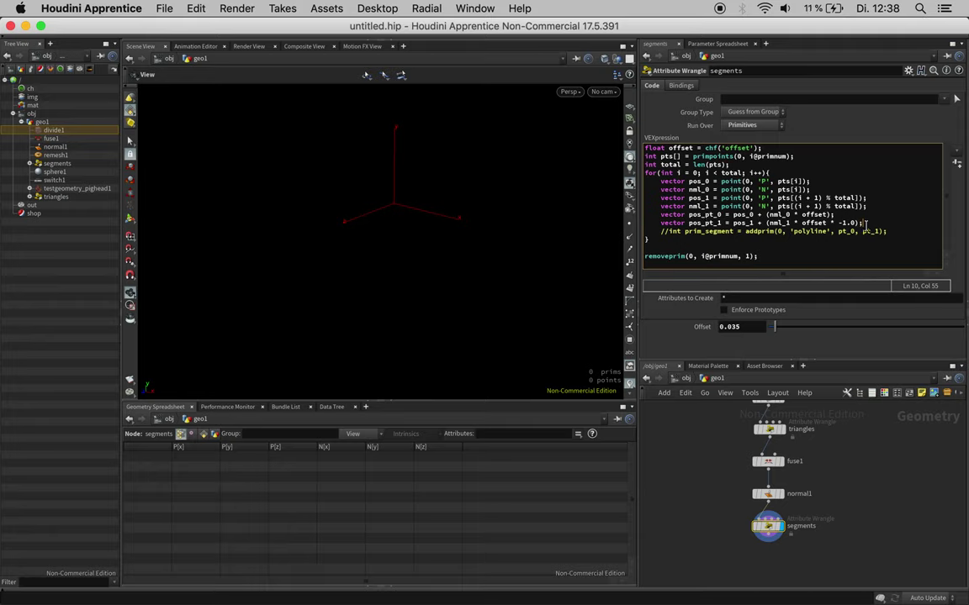
key("Return")
Step: Add int pt_0 = addpoint(0, pos_pt_0); and duplicate the line below
type("int")
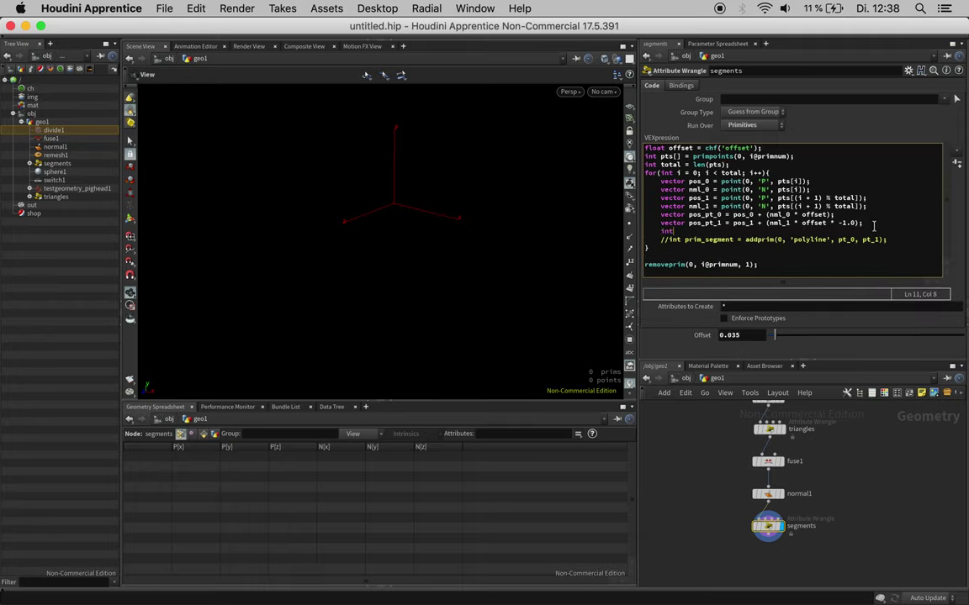
type(" pt_0 = addp")
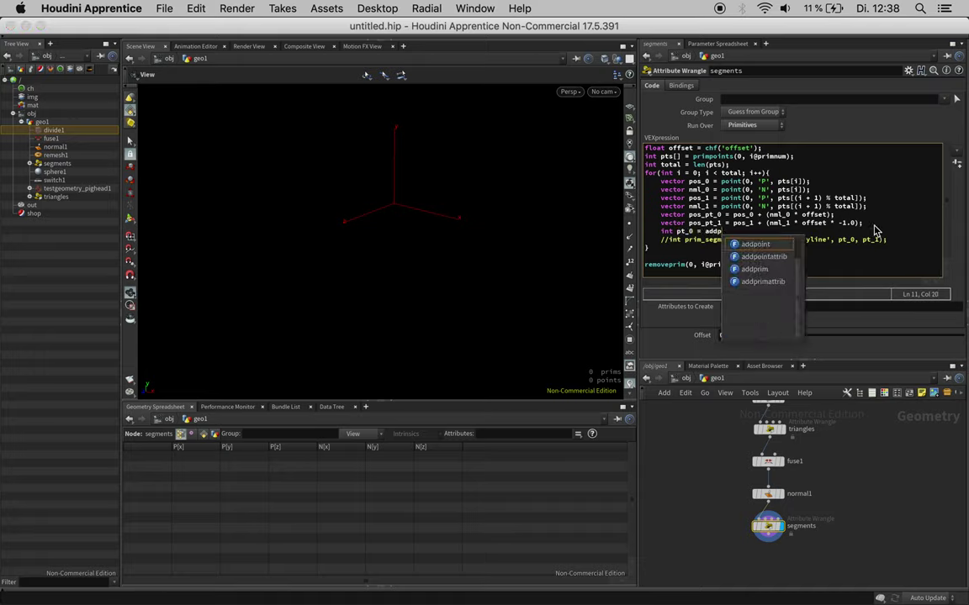
type("oint(0, ")
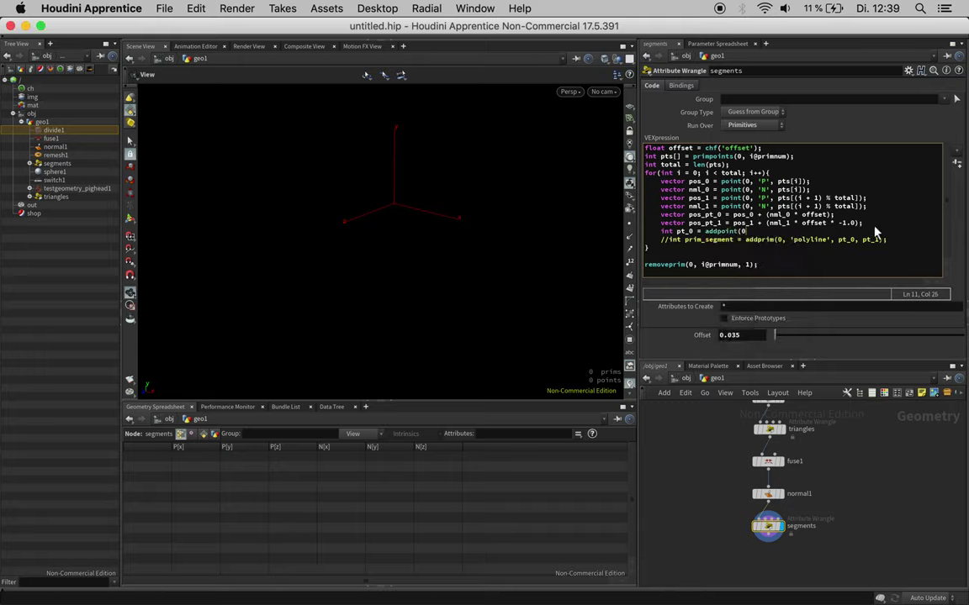
type("pos_pt_0);")
left_click_drag(797, 232, 662, 232)
key("super+c")
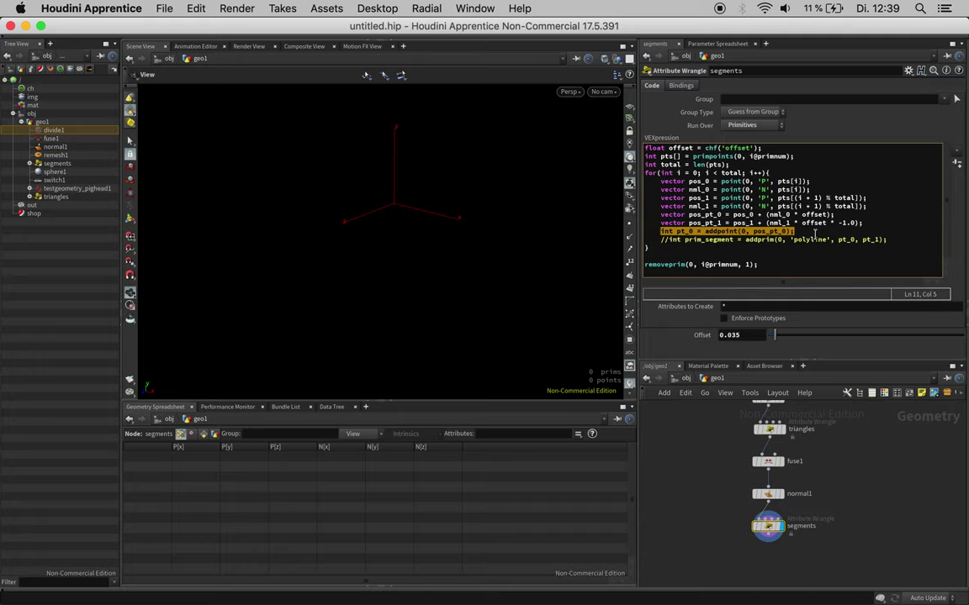
left_click(815, 233)
key("Return")
key("super+v")
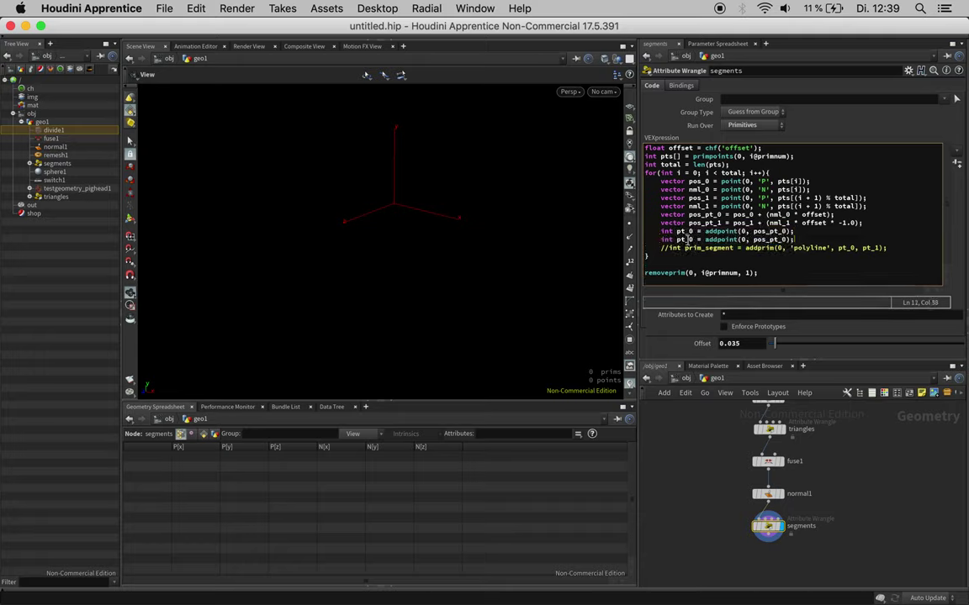
Step: Change the copy to add pt_1 at pos_pt_1, then set Offset to 0.019
left_click(688, 240)
left_click(784, 240)
key("BackSpace")
type("1")
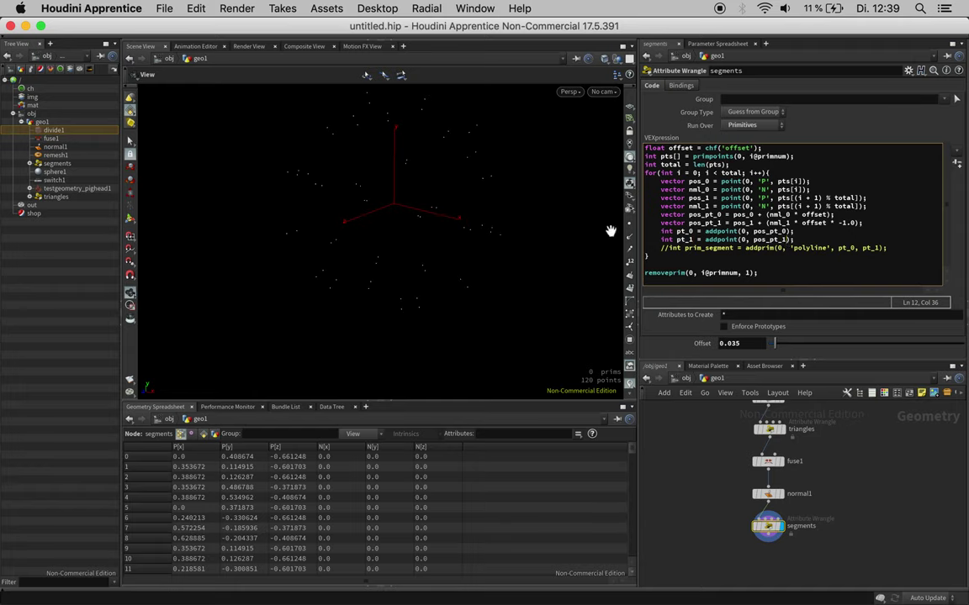
mouse_move(777, 343)
left_mouse_down()
mouse_move(789, 344)
mouse_move(773, 345)
left_mouse_up()
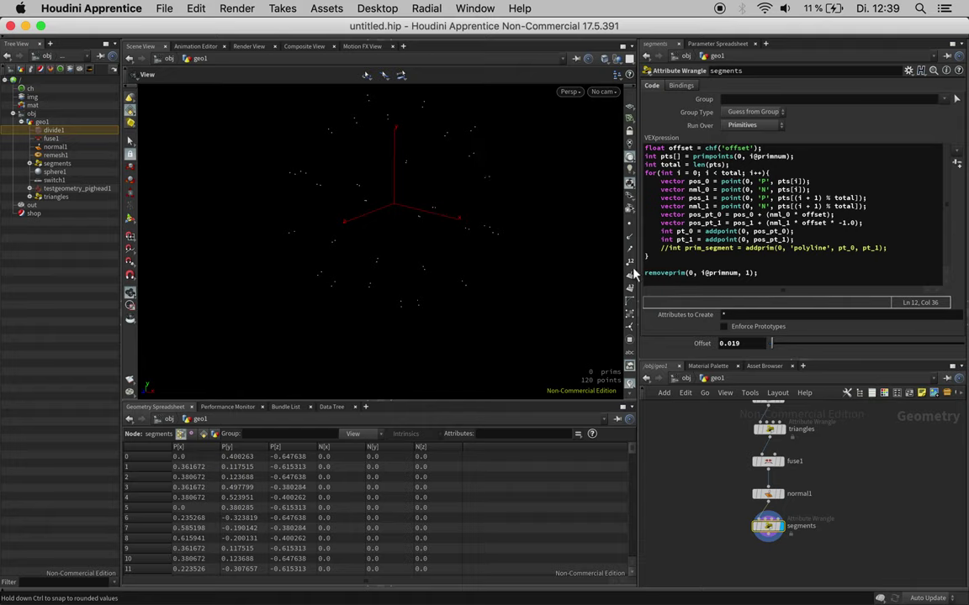
Step: Uncomment the addprim polyline line and raise Offset to 0.112, giving 60 segments
left_click(670, 248)
key("BackSpace")
key("BackSpace")
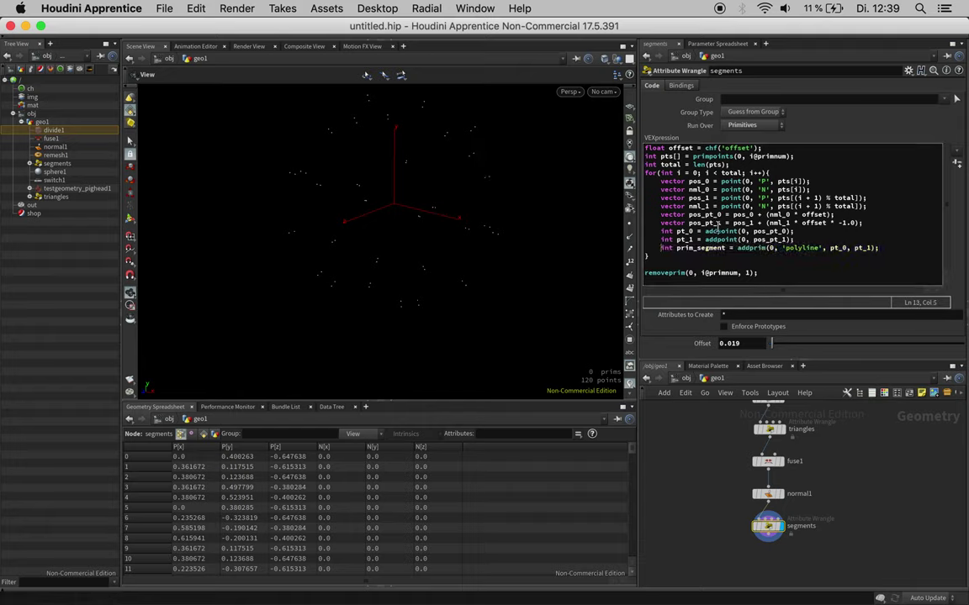
left_click_drag(487, 157, 502, 173)
mouse_move(782, 345)
left_mouse_down()
mouse_move(815, 346)
mouse_move(754, 345)
mouse_move(813, 344)
mouse_move(780, 344)
mouse_move(790, 343)
left_mouse_up()
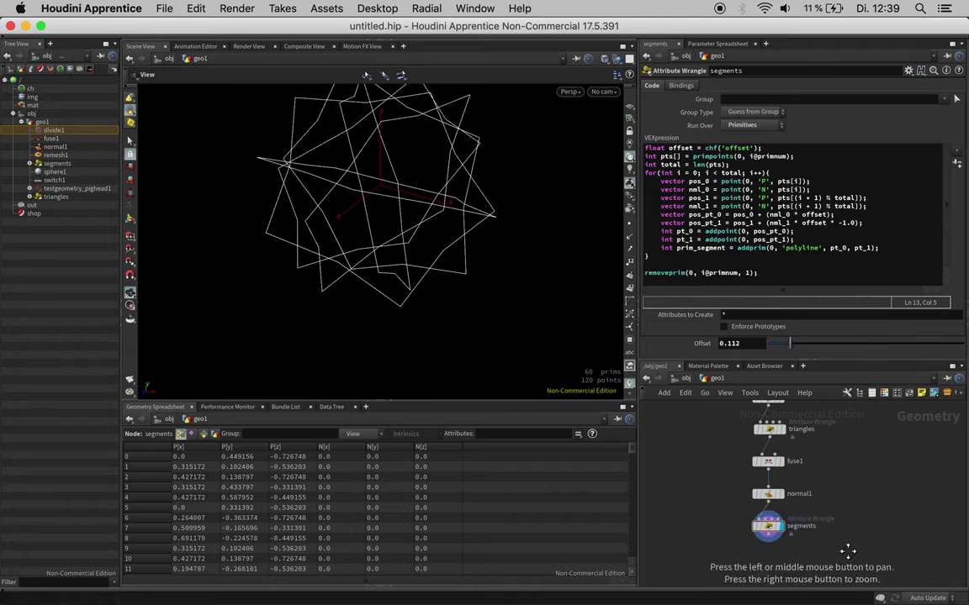
middle_click_drag(849, 552, 848, 501)
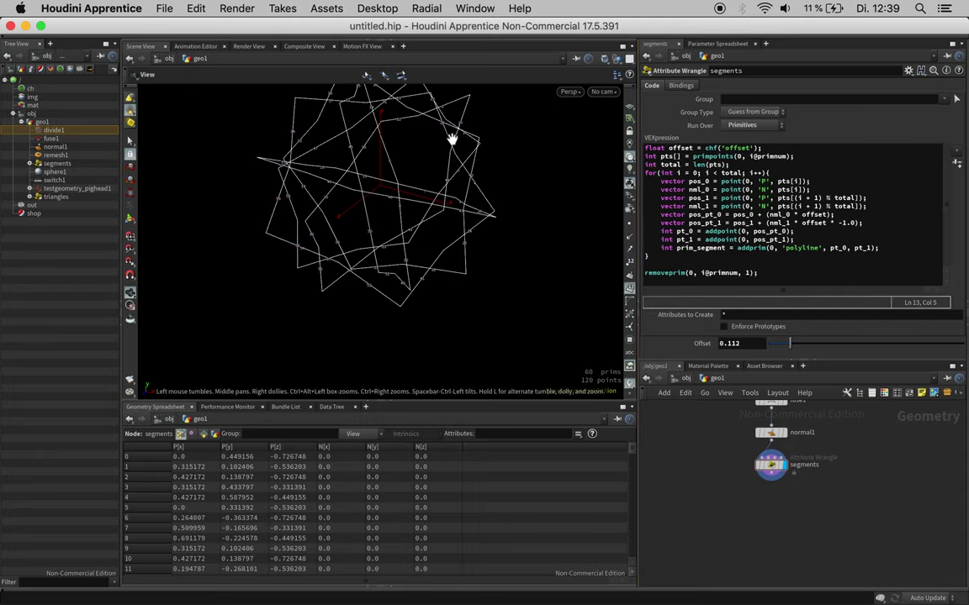
left_click(631, 295)
left_click(635, 298)
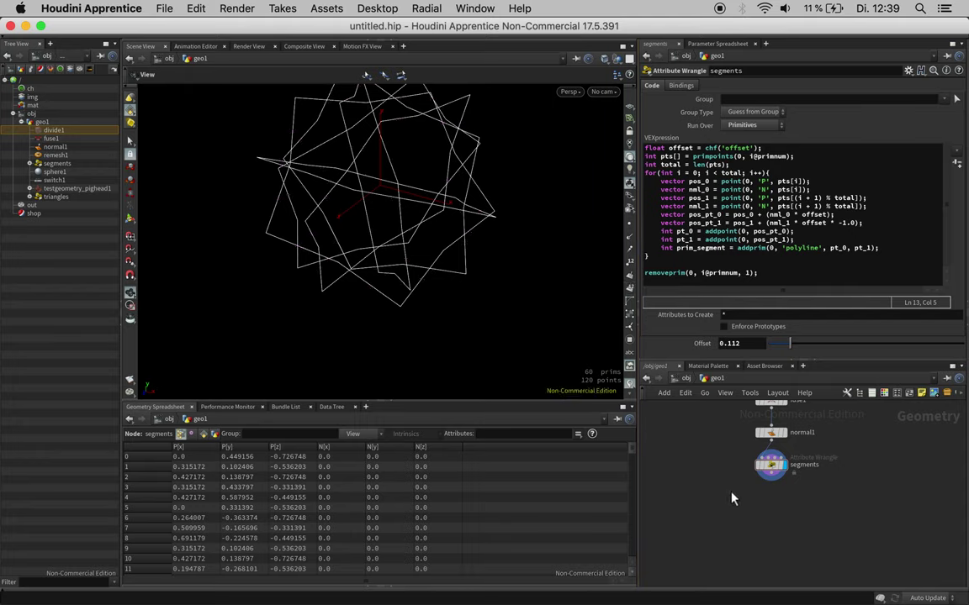
Step: Add a PolySpline node below segments, then delete it
key("Tab")
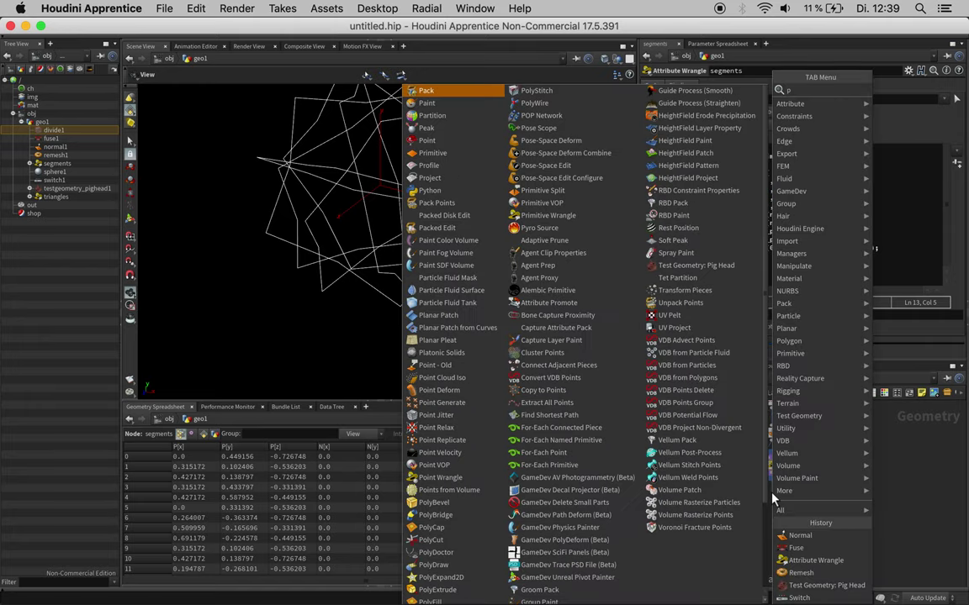
type("polyspl")
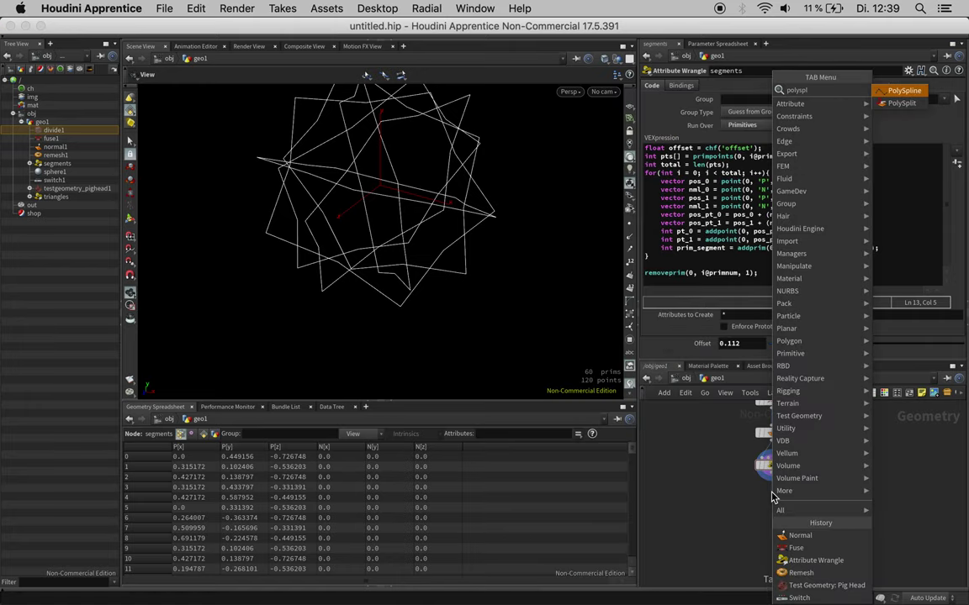
key("Return")
left_click(772, 498)
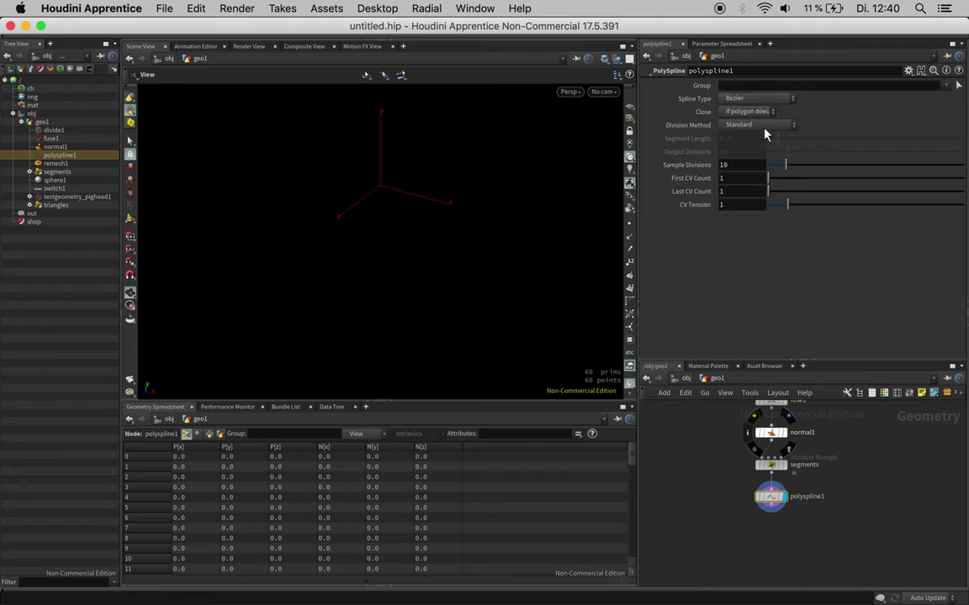
key("Delete")
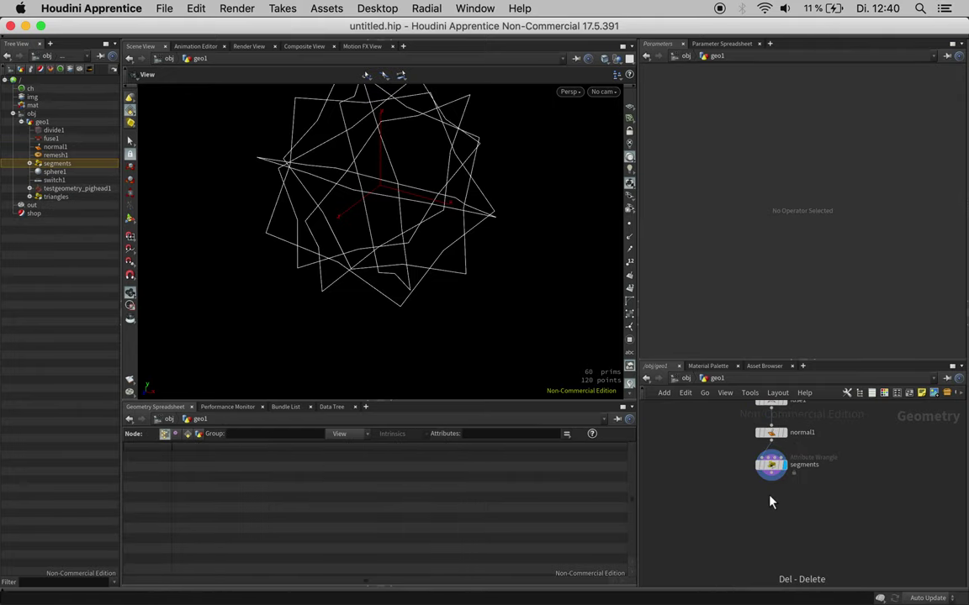
Step: Place a PolyPath node, picked from the 'poly' search results, below segments
key("Tab")
type("pol")
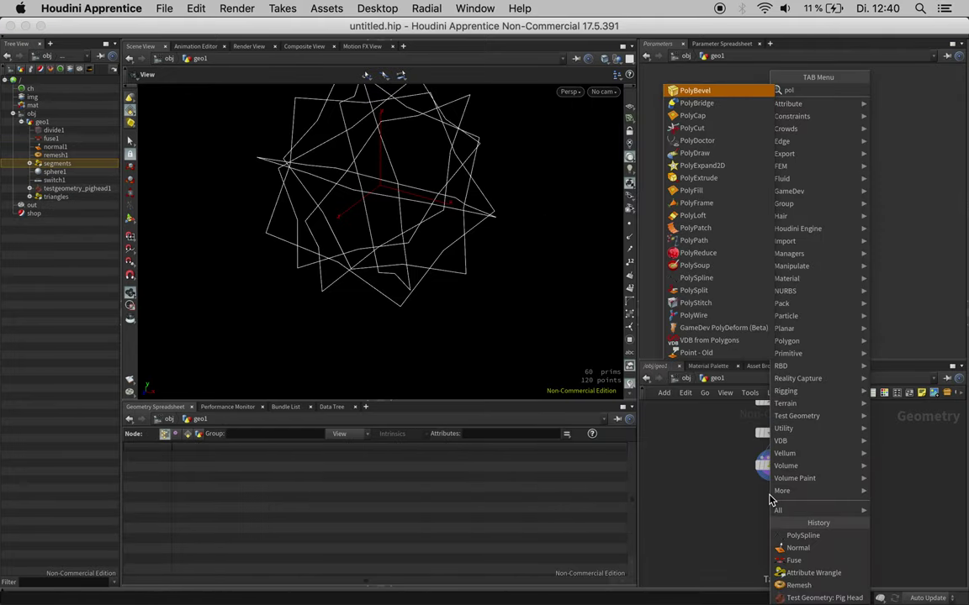
type("y")
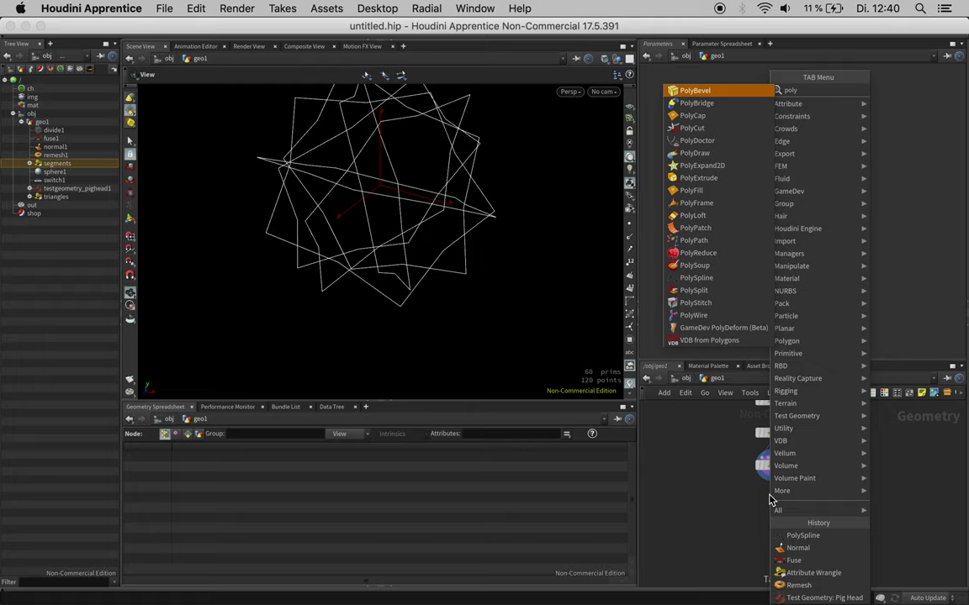
key("Down")
key("Down")
key("Down")
key("Down")
key("Down")
key("Down")
key("Down")
key("Down")
key("Down")
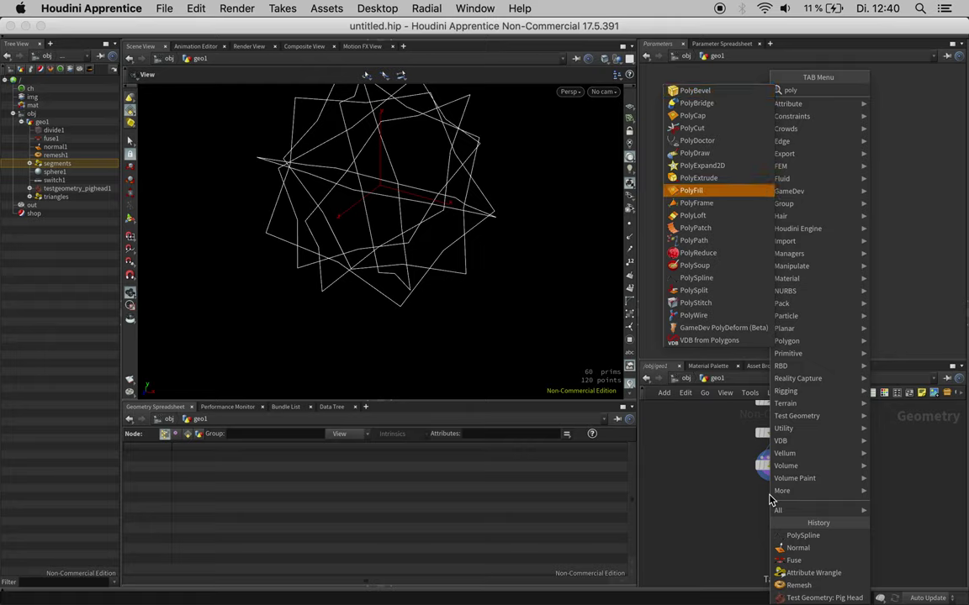
key("Down")
key("Down")
key("Down")
key("Down")
key("Down")
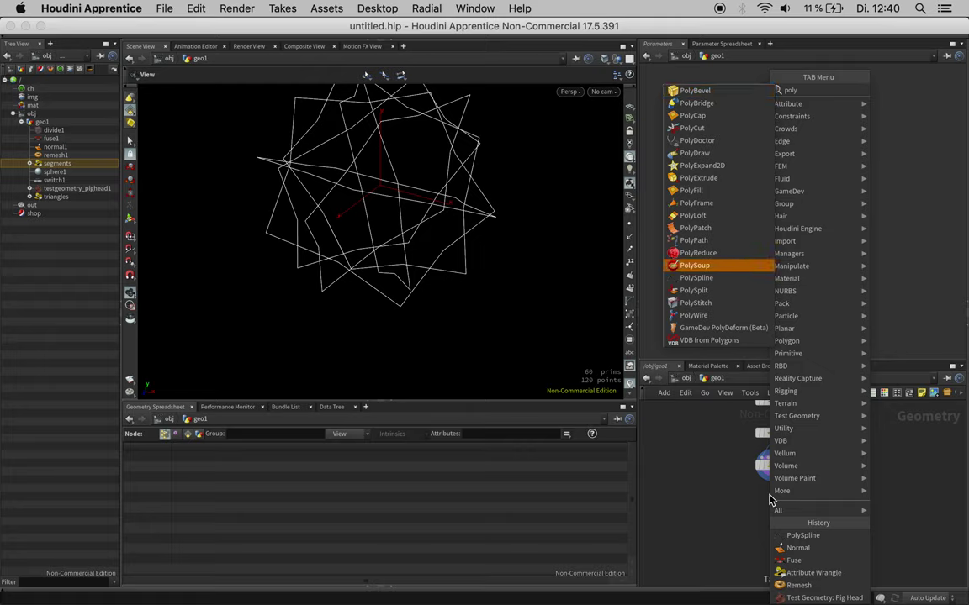
key("Down")
key("Down")
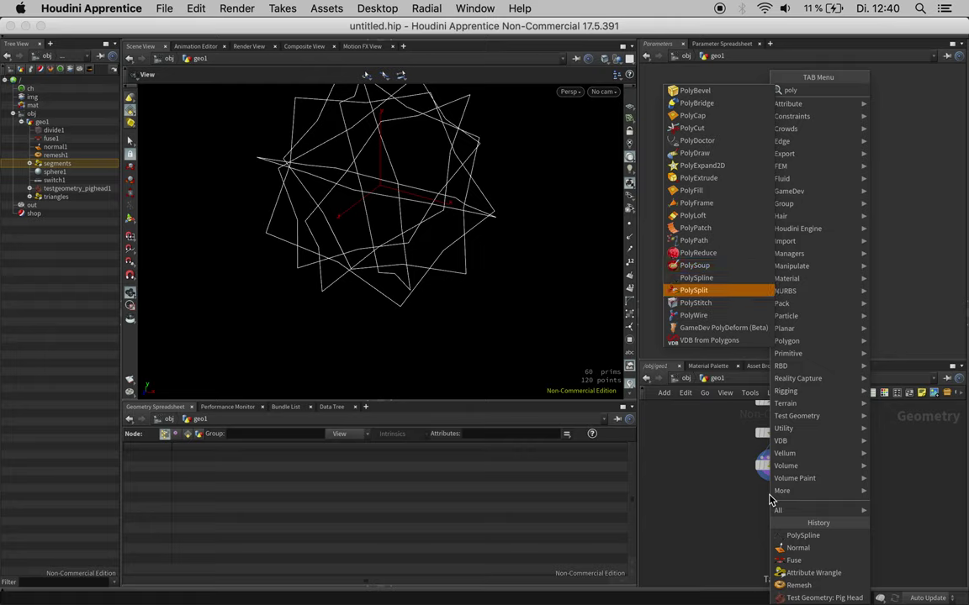
key("Up")
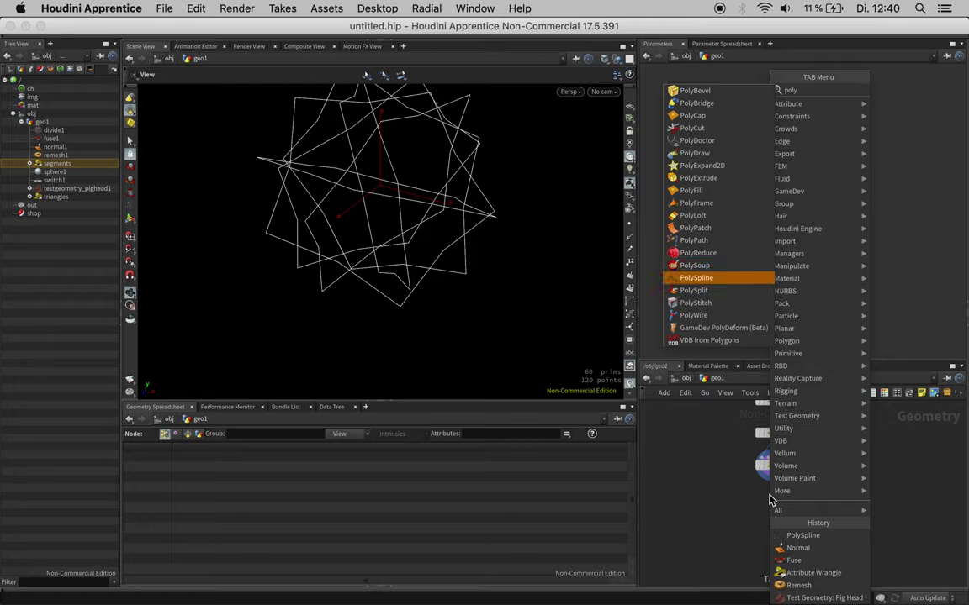
key("Up")
key("Up")
key("Up")
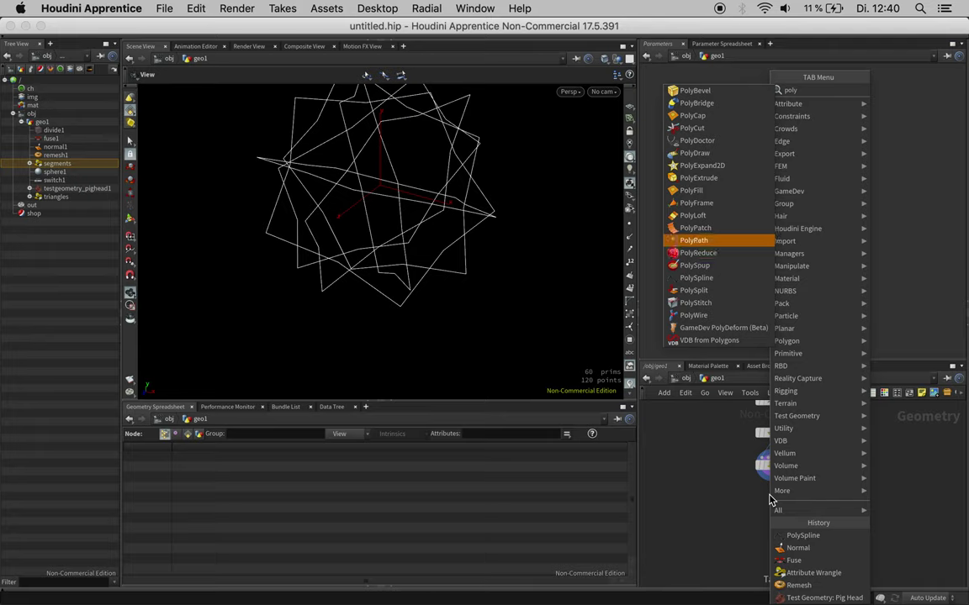
key("Return")
left_click(804, 499)
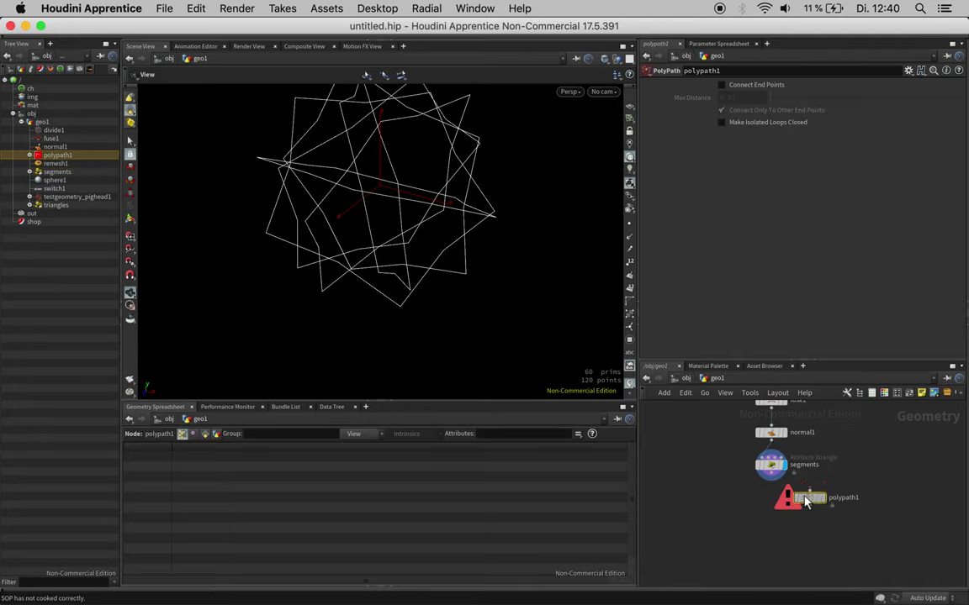
Step: Wire segments into polypath1, display it with Connect End Points on, and list Primitives
left_click_drag(804, 500, 767, 502)
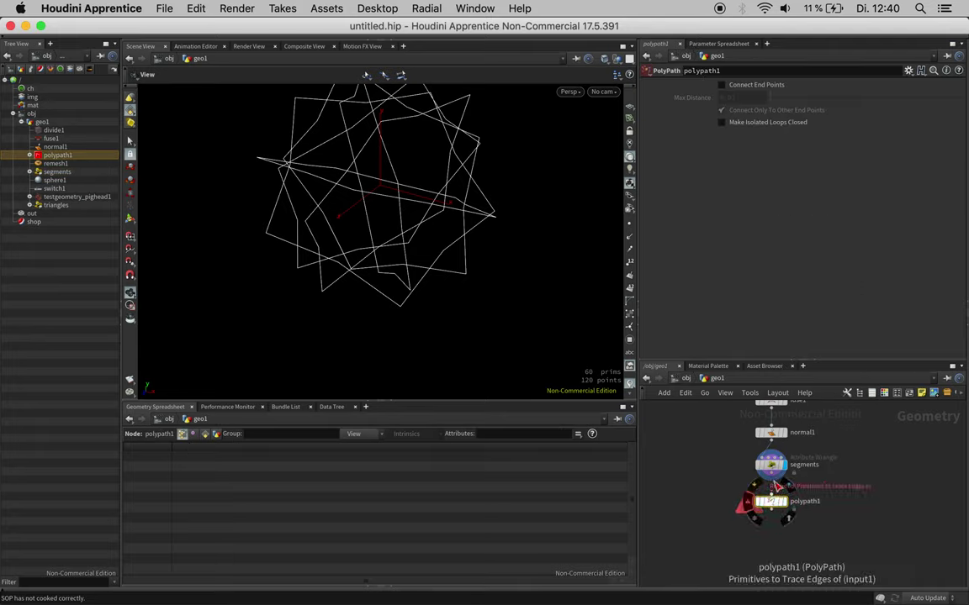
left_click(778, 486)
left_click(771, 474)
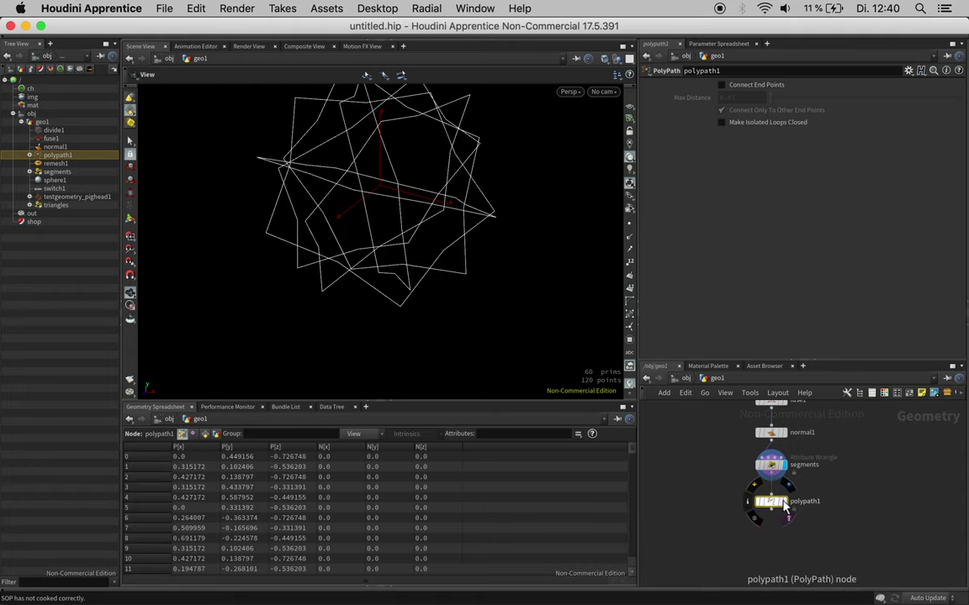
left_click(785, 504)
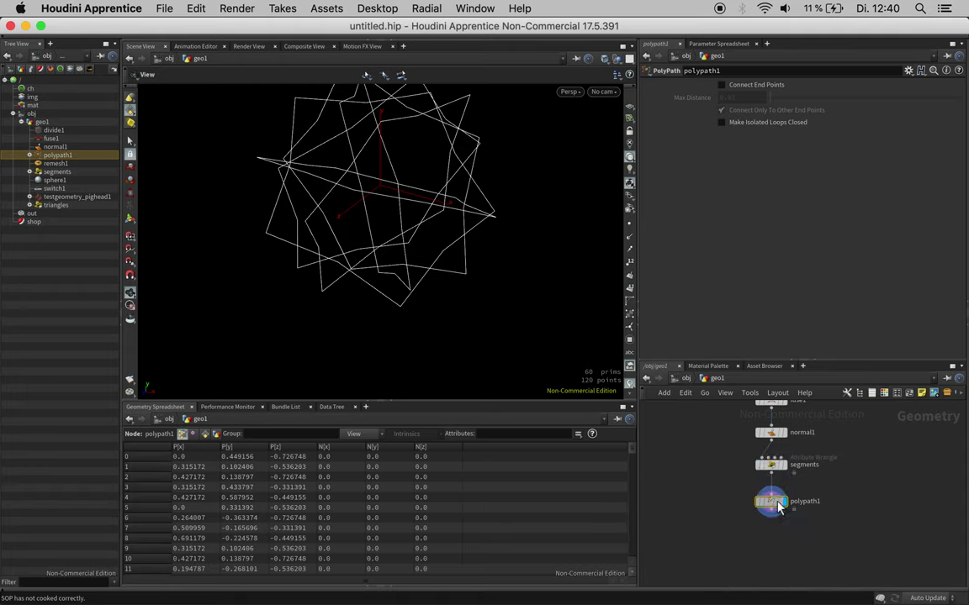
left_click(764, 90)
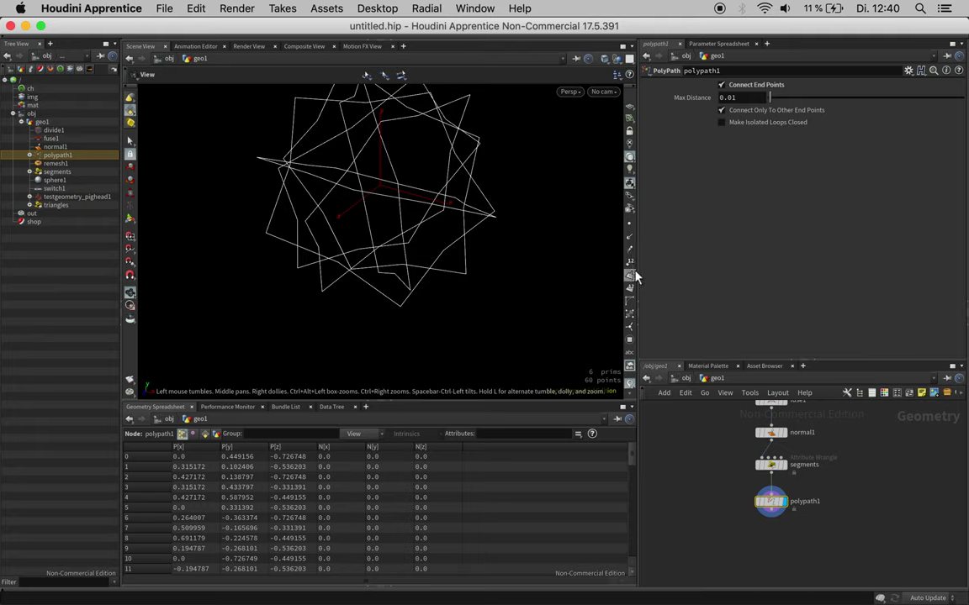
left_click(204, 434)
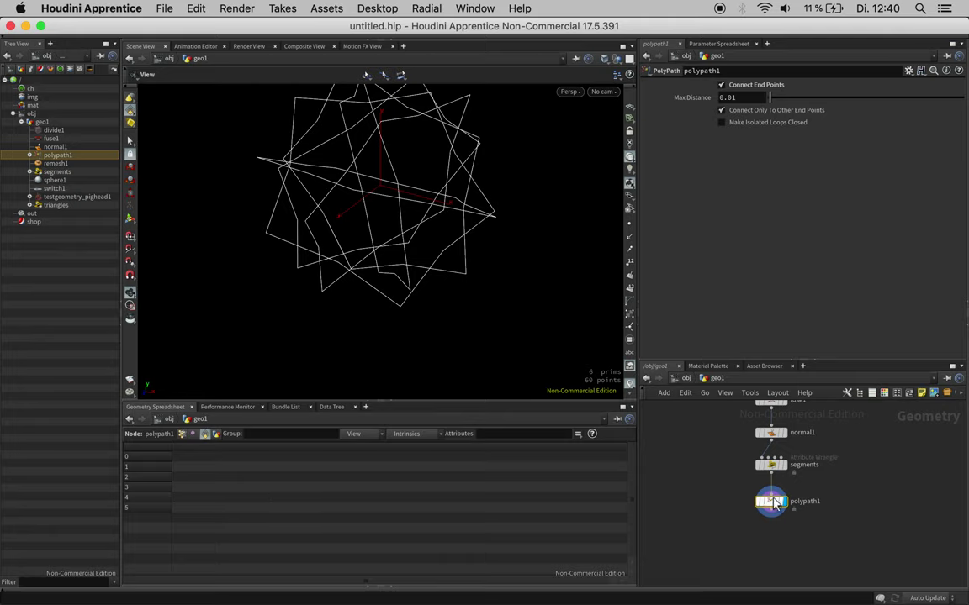
mouse_move(780, 519)
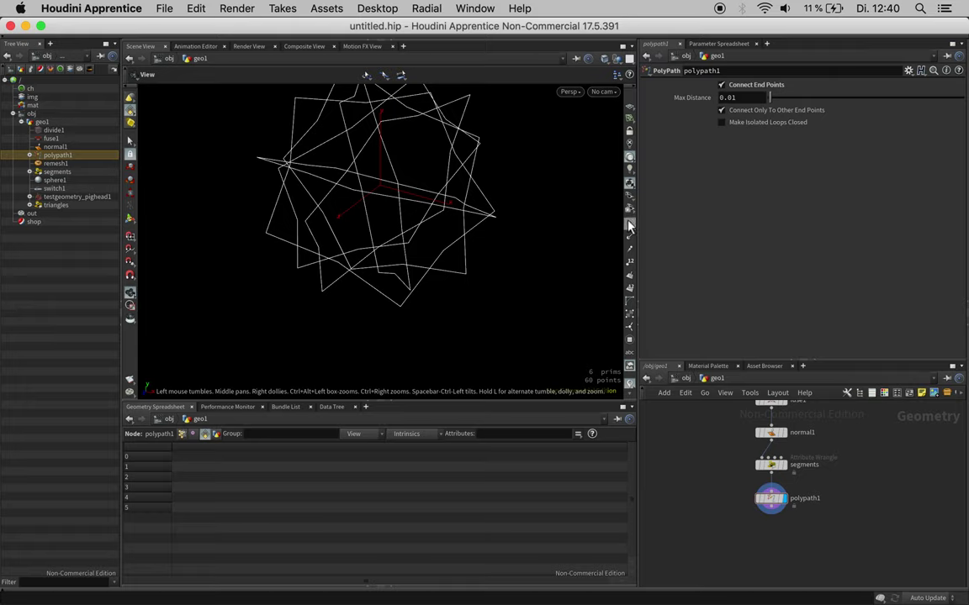
left_click_drag(495, 215, 514, 203)
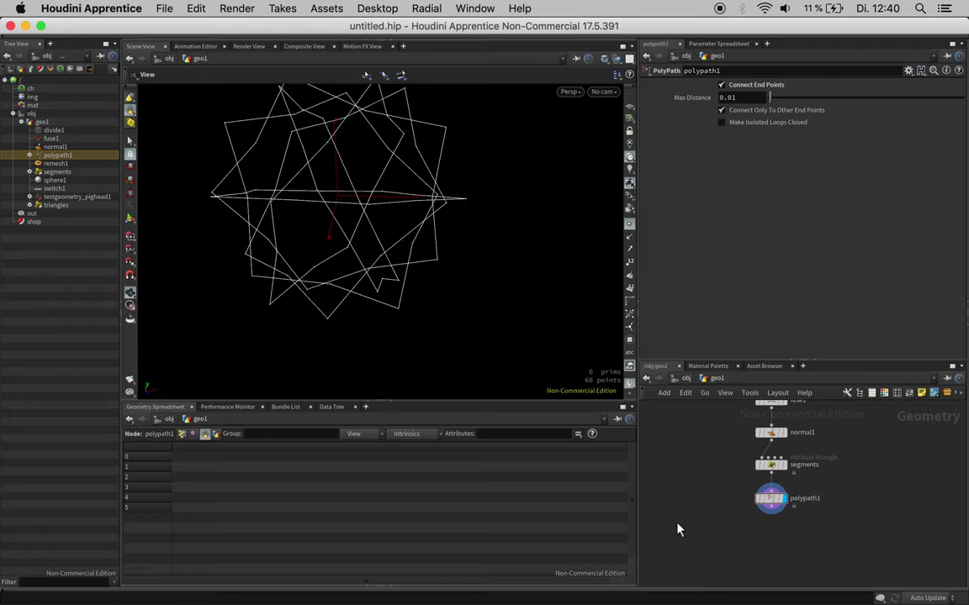
left_click(772, 512)
Step: Add a Resample node after polypath1 using Subdivision Curves at Length 0.02, then lay out the network
key("Tab")
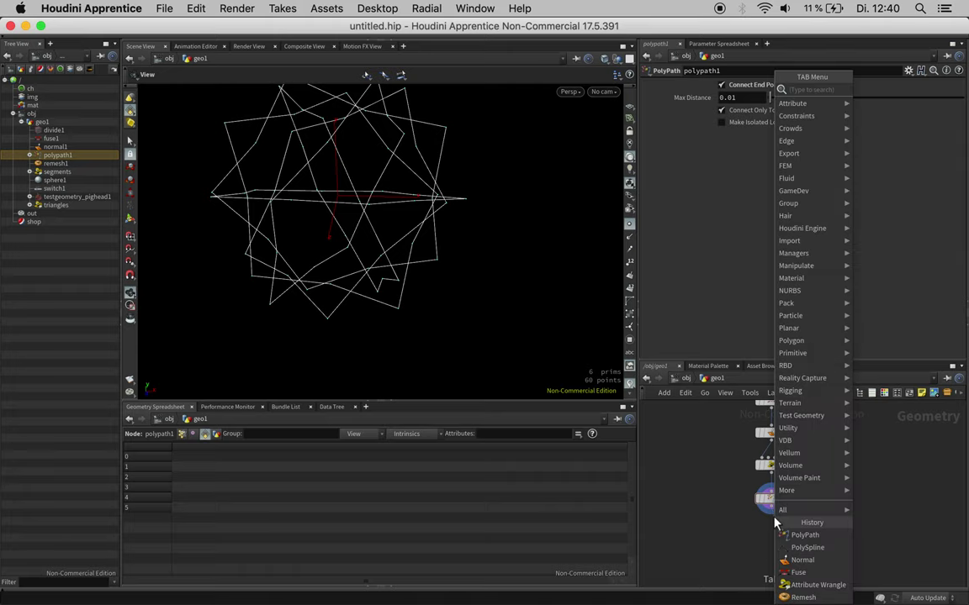
type("resam")
key("Return")
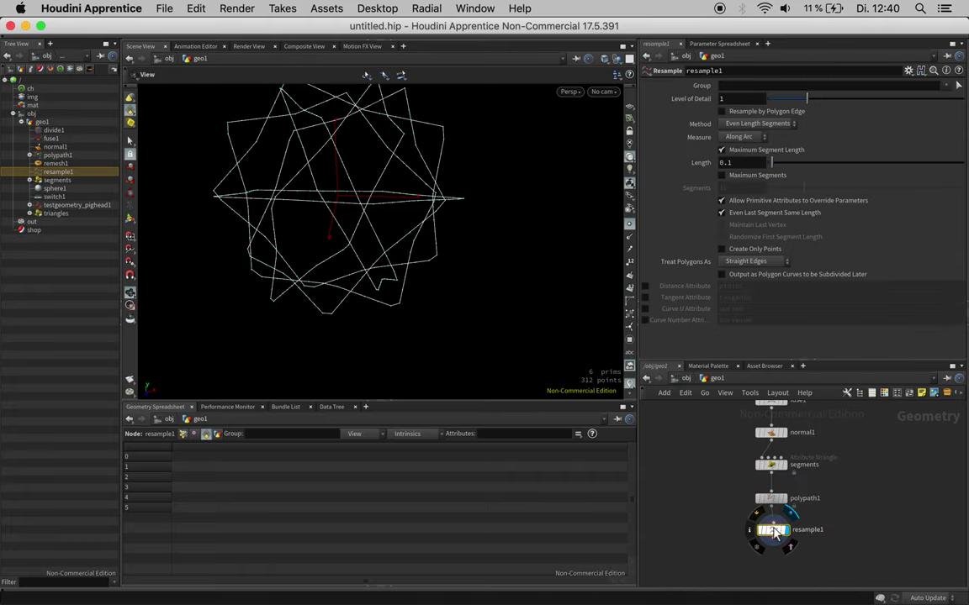
left_click(763, 264)
left_click(754, 287)
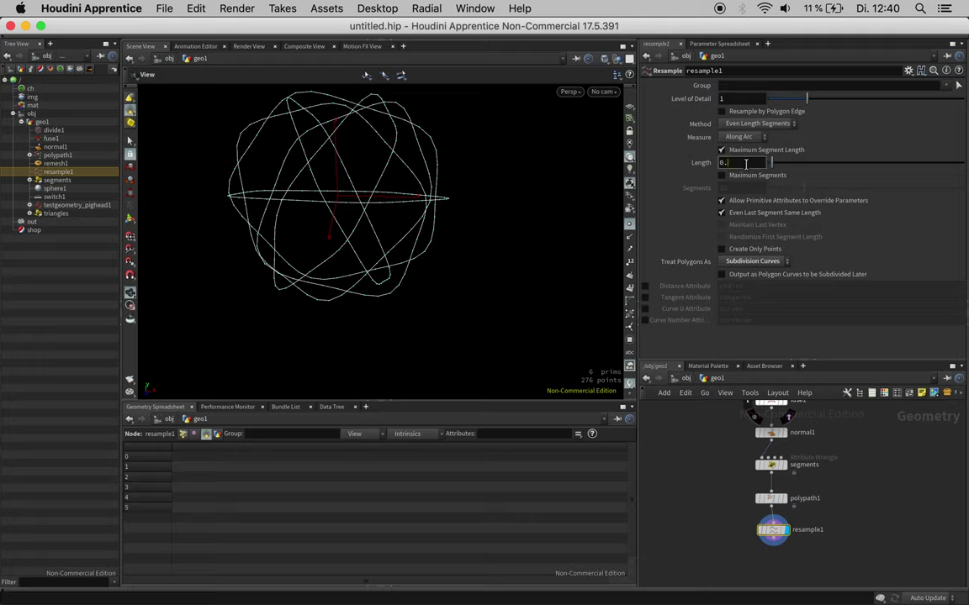
key("Return")
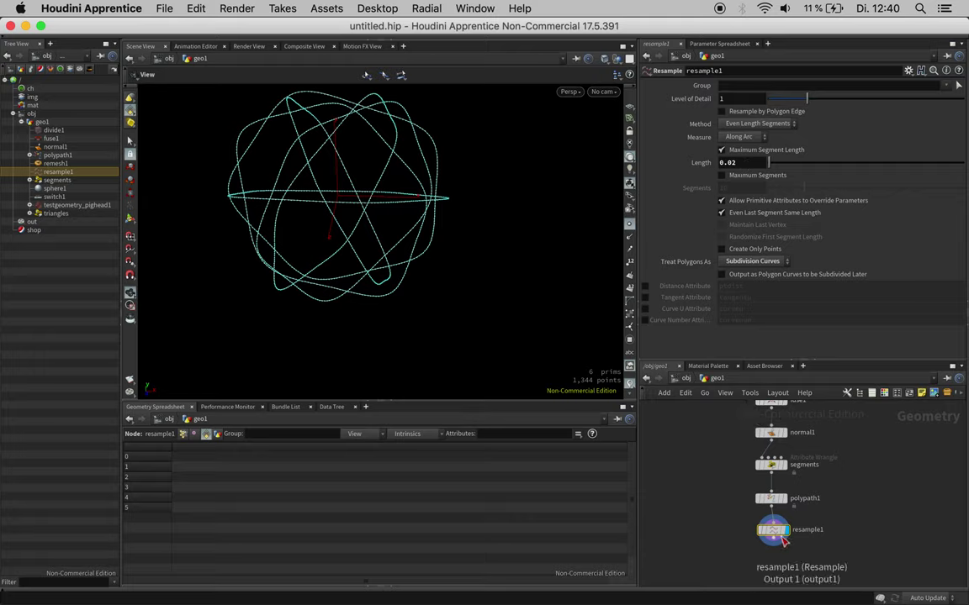
key("l")
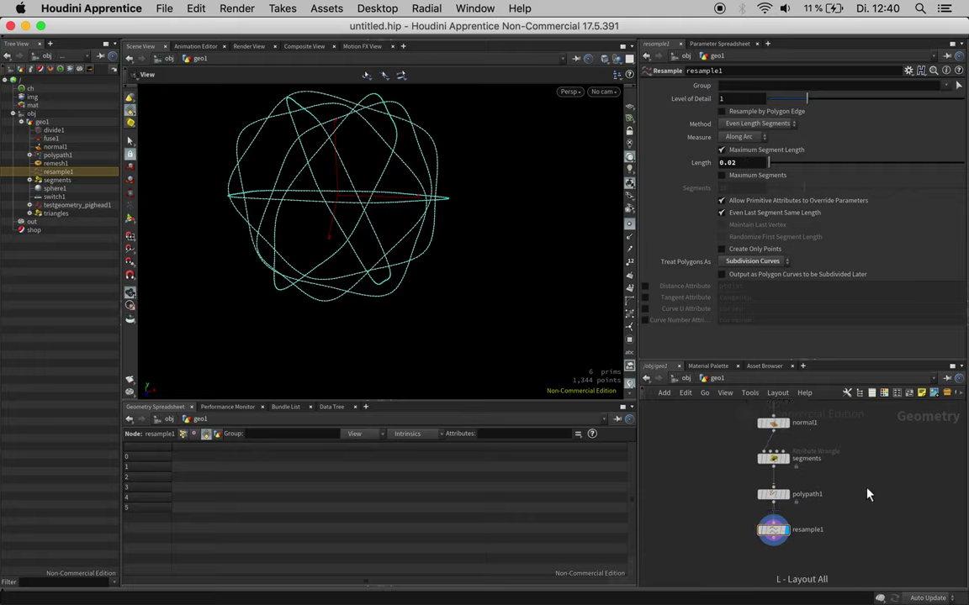
key("space")
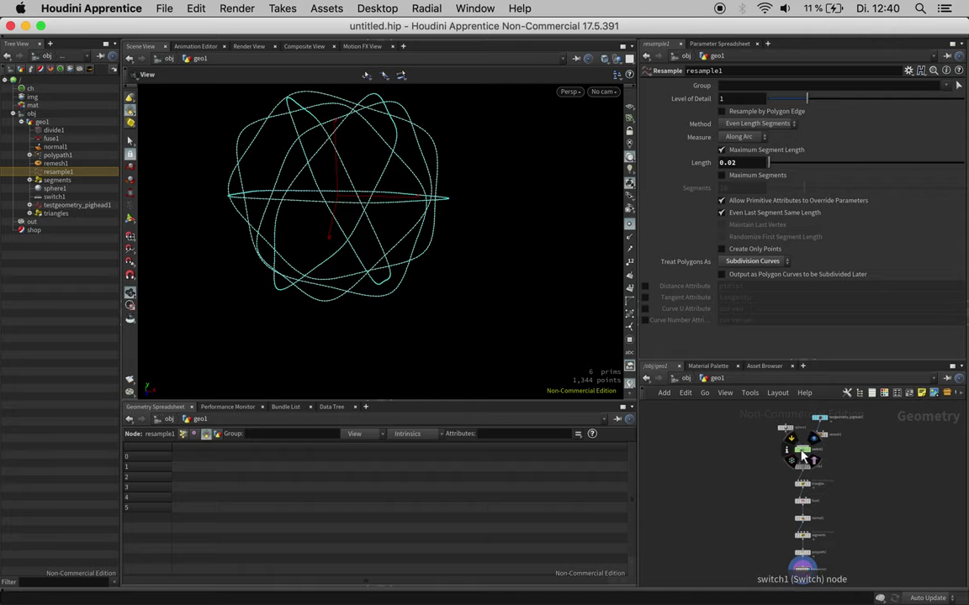
Step: Set switch1's Select Input to 1 and orbit to inspect the pig head lattice
left_click(784, 428)
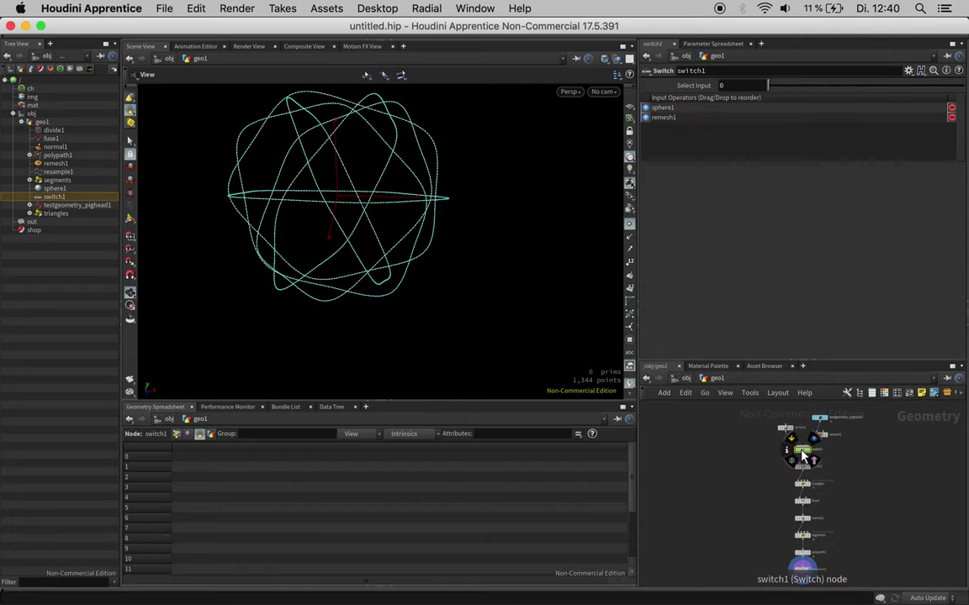
left_click(787, 87)
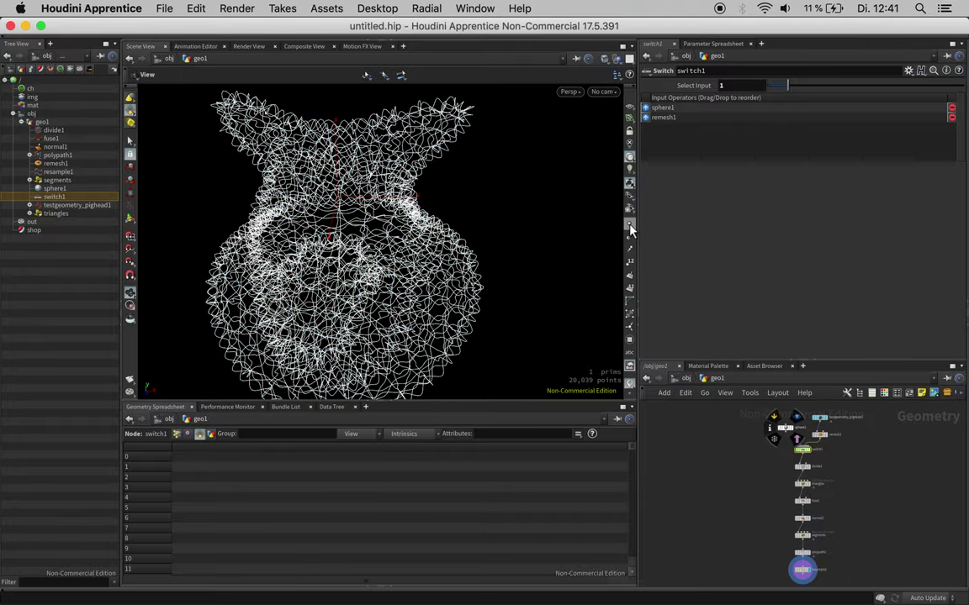
left_click_drag(464, 254, 402, 253)
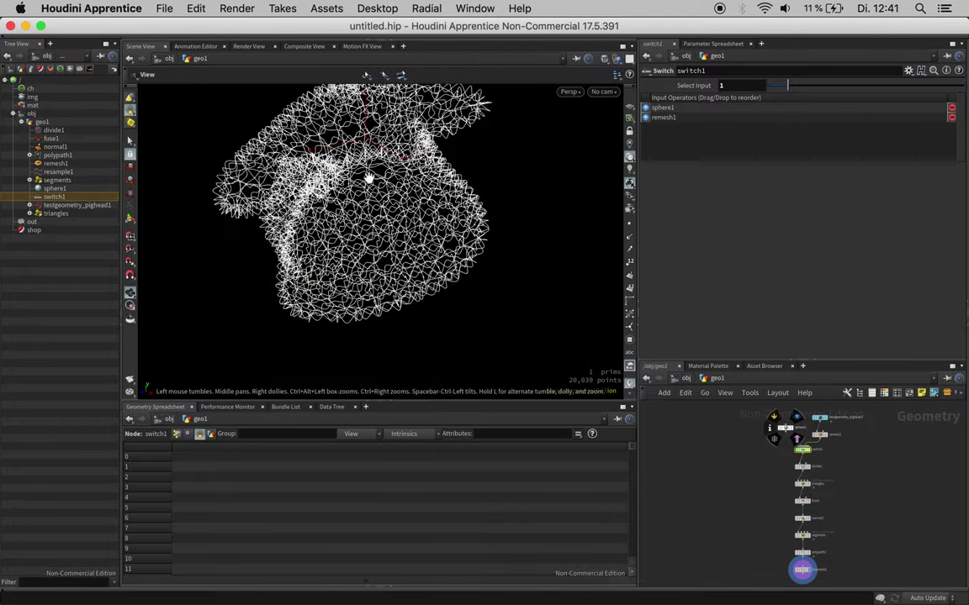
scroll(421, 156, "up", 5)
mouse_move(442, 156)
left_mouse_down()
mouse_move(465, 147)
mouse_move(440, 158)
left_mouse_up()
Step: Add a PolyWire node below resample1 and feed the resampled curves into it
scroll(435, 157, "down", 6)
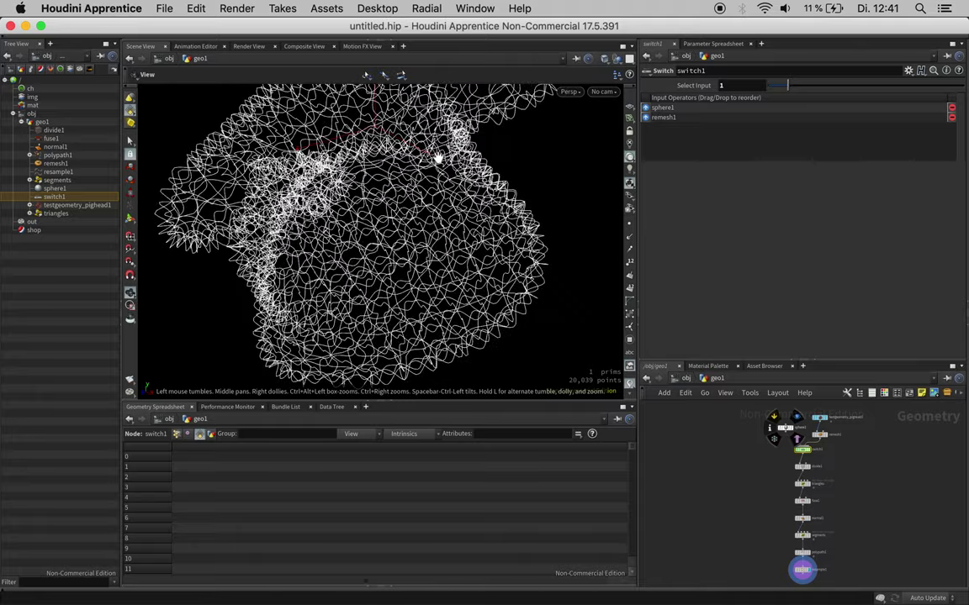
key("space")
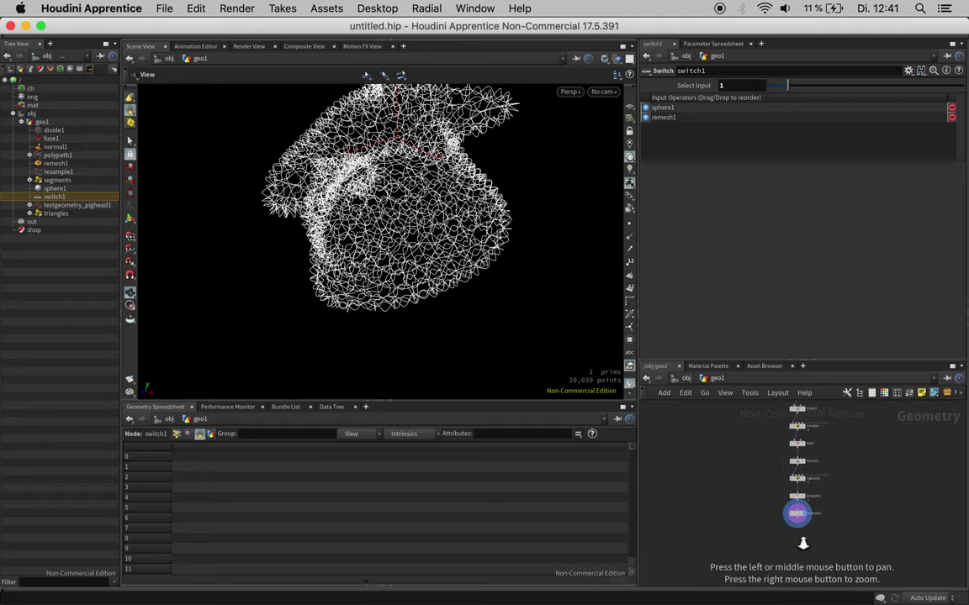
right_click_drag(796, 549, 833, 543)
key("Tab")
type("pwire")
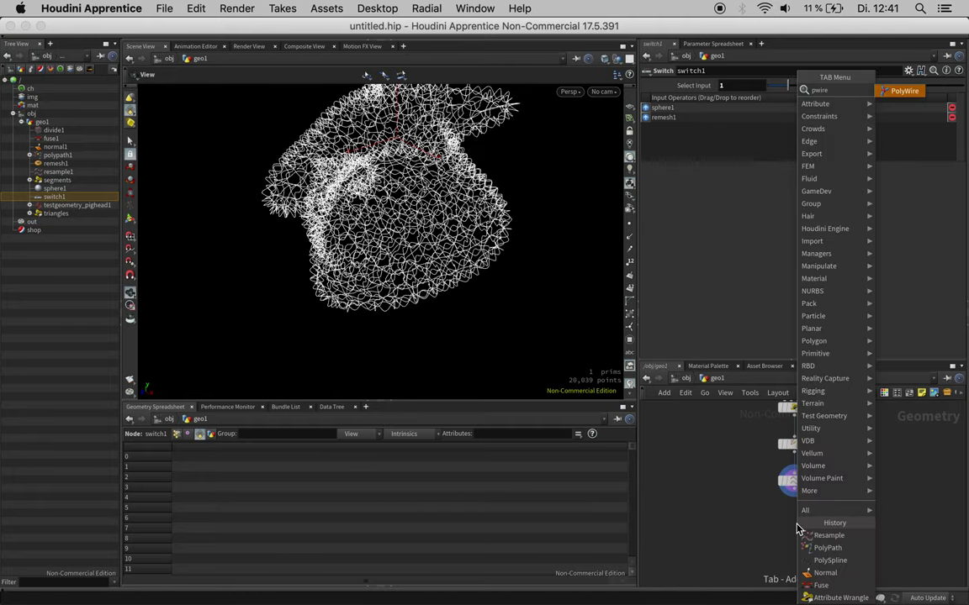
key("Return")
left_click(795, 525)
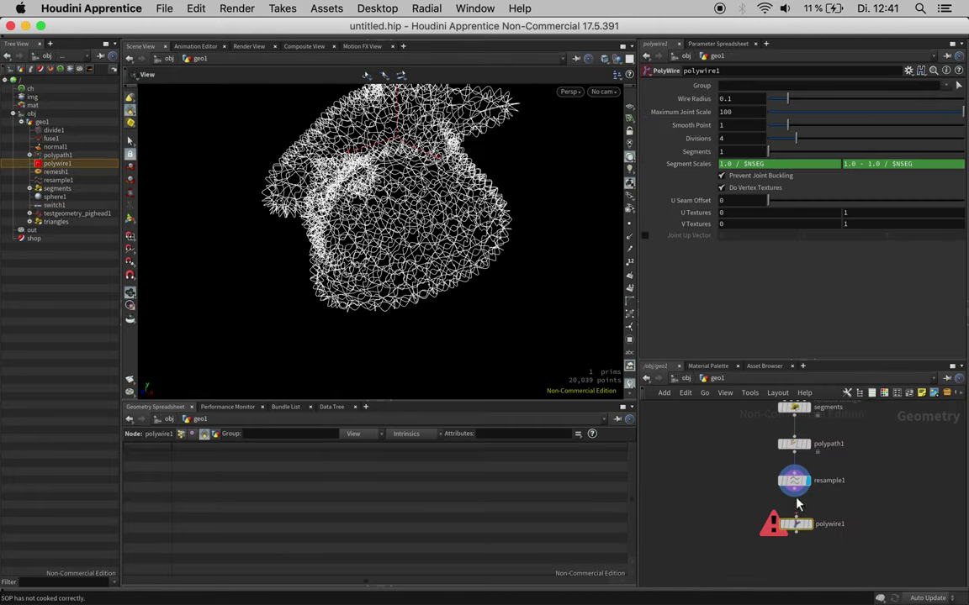
left_click_drag(799, 494, 793, 536)
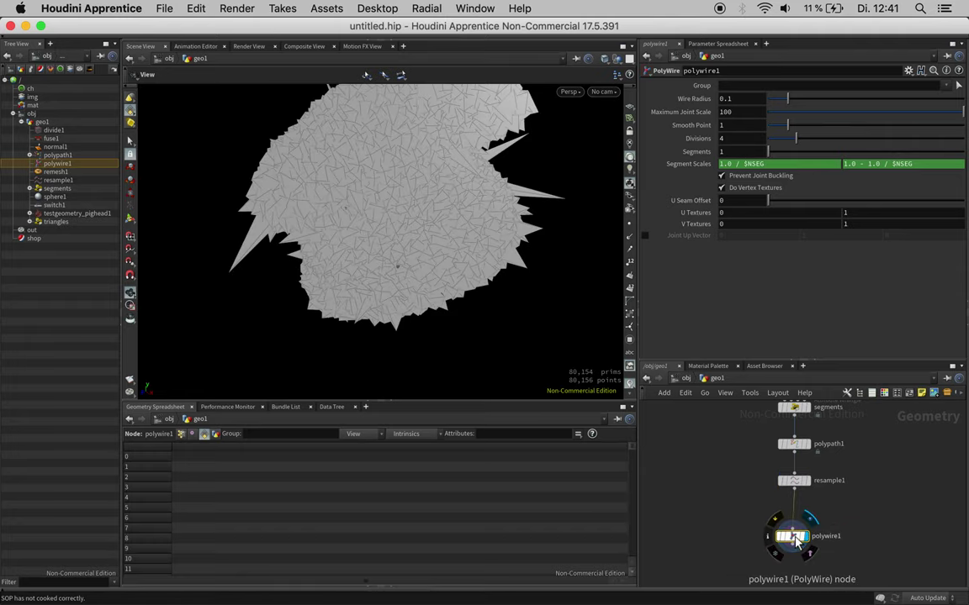
left_click_drag(477, 270, 521, 240)
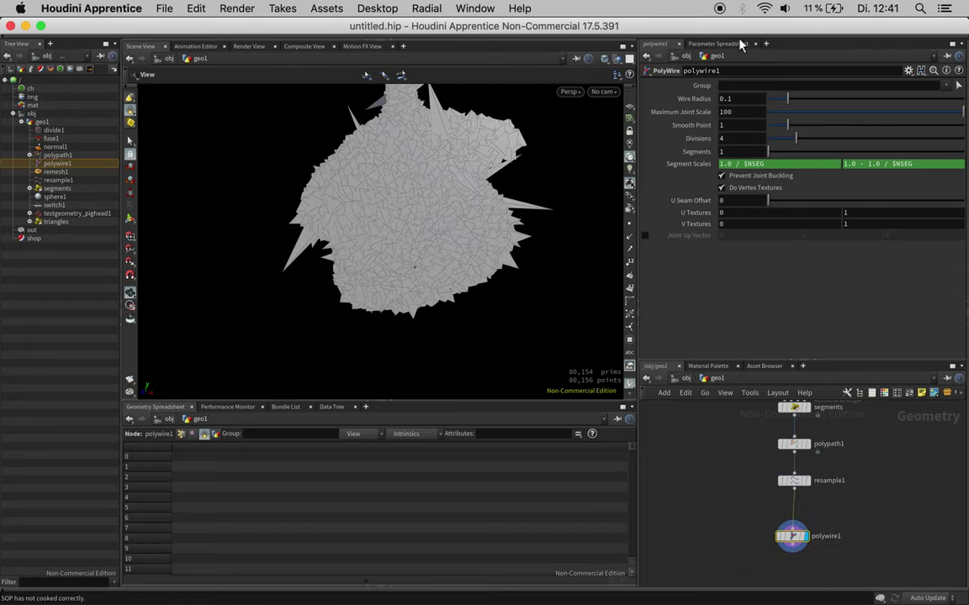
Step: Set the PolyWire Wire Radius to 0.01 and inspect the tubes over the pig head
left_click(740, 99)
type("1")
key("Return")
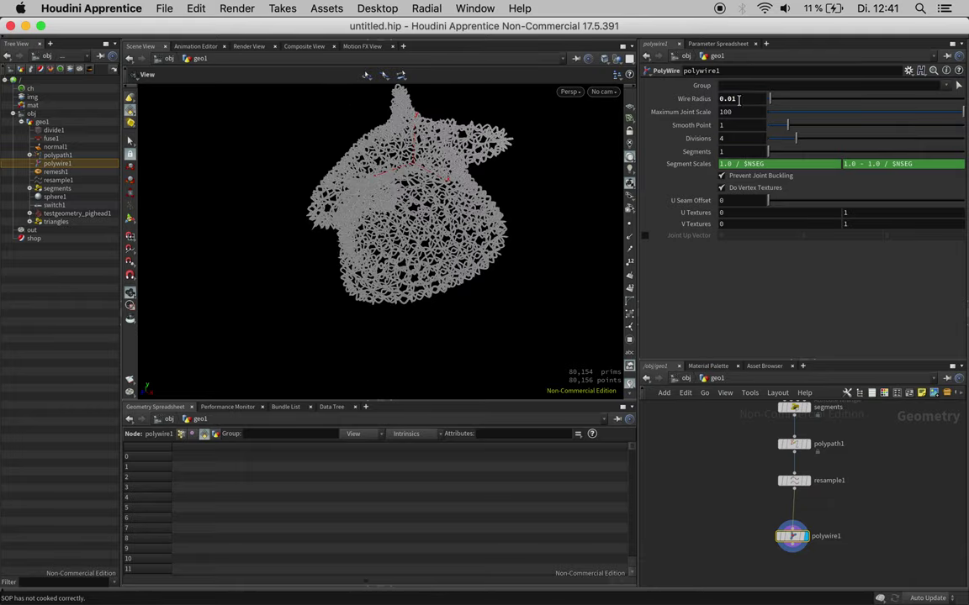
scroll(382, 157, "up", 5)
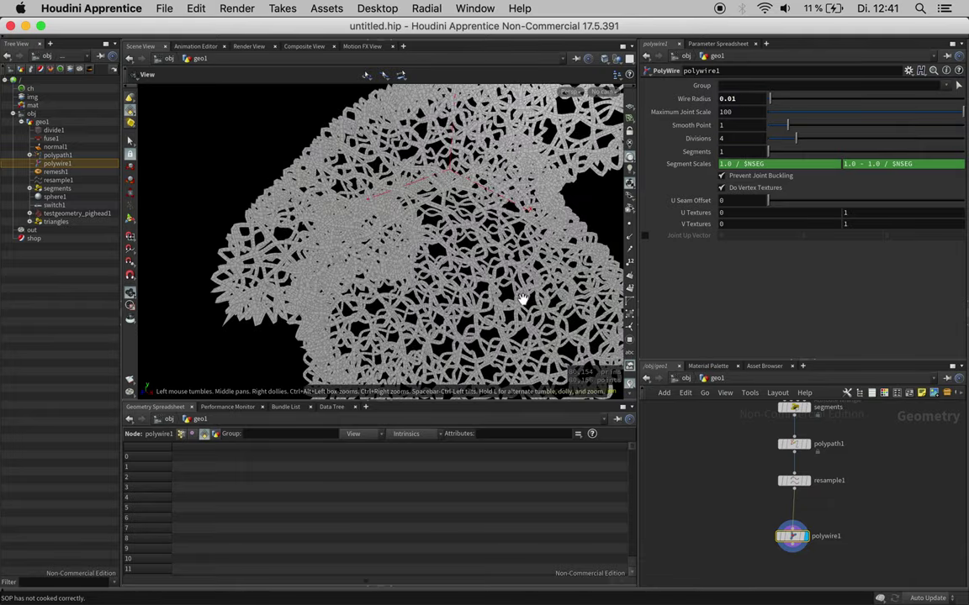
scroll(504, 296, "up", 3)
left_click_drag(499, 295, 277, 278)
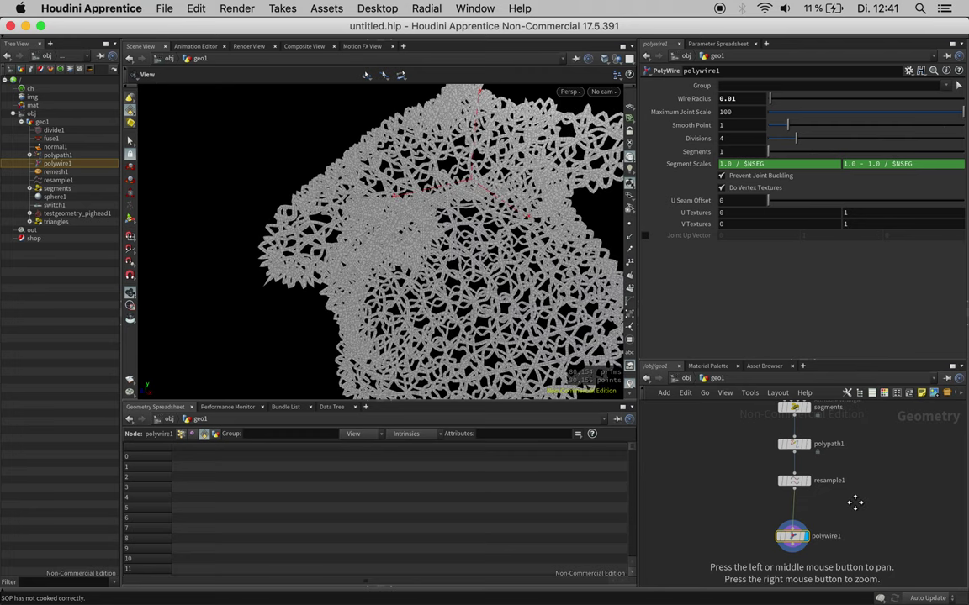
scroll(813, 546, "down", 3)
left_click(795, 513)
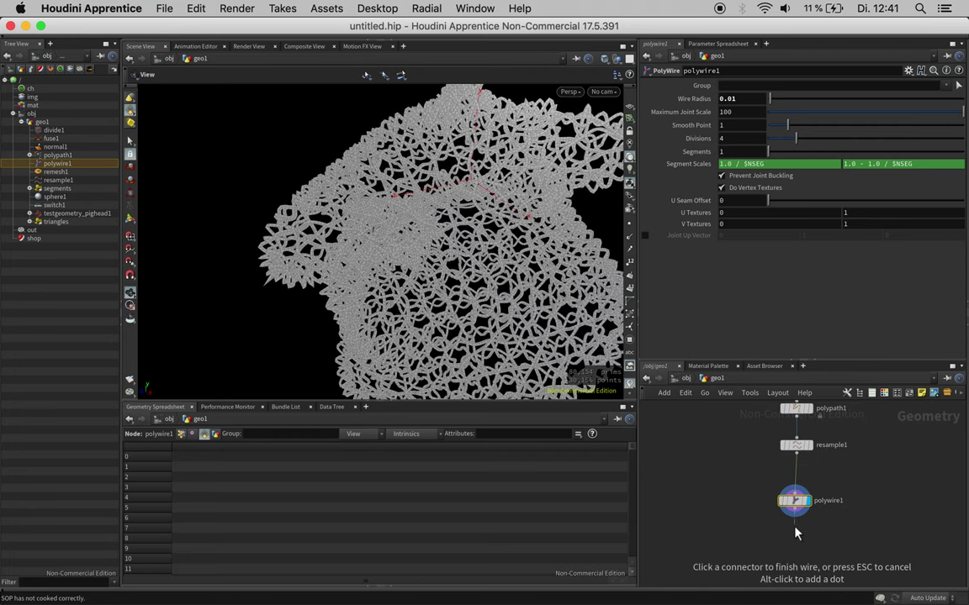
left_click(797, 533)
key("Escape")
Step: Add Normal node normal2 below polywire1 and set polywire1 Divisions to 8
left_click(796, 533)
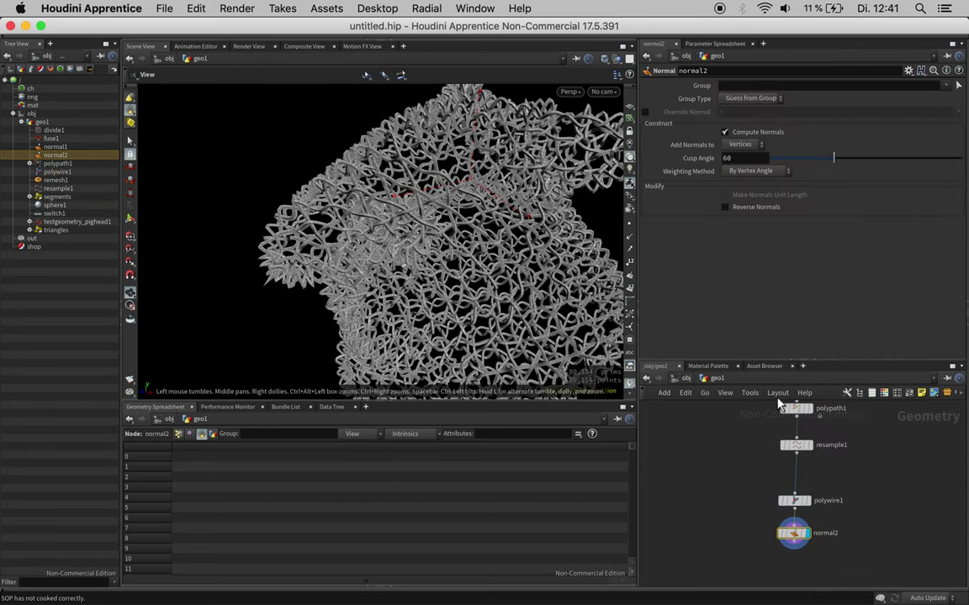
left_click_drag(495, 244, 562, 194)
right_click_drag(562, 194, 595, 181)
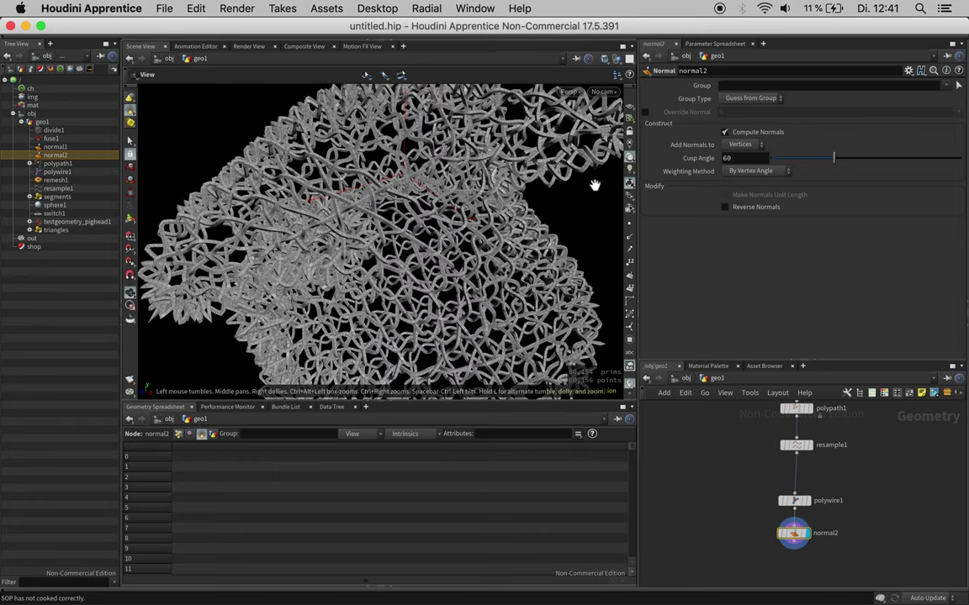
left_click(805, 500)
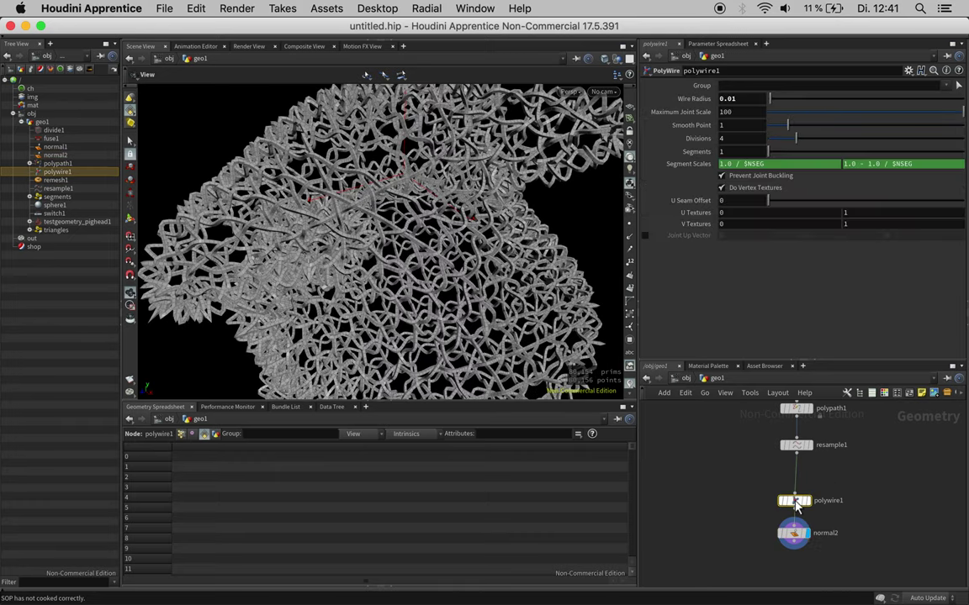
left_click(732, 137)
type("8")
key("Return")
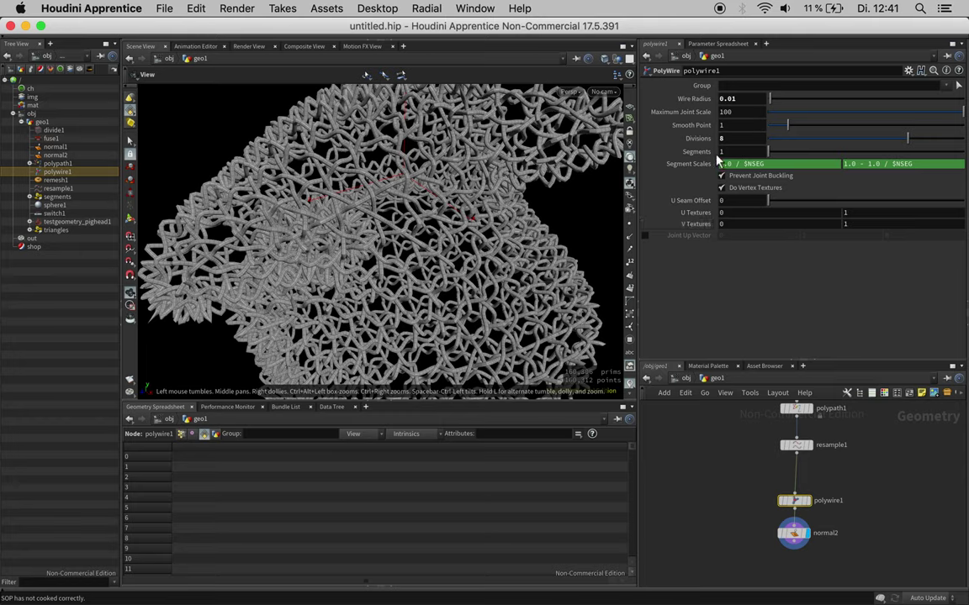
Step: Set normal2's Cusp Angle to 120 and check the tube shading
left_click(796, 542)
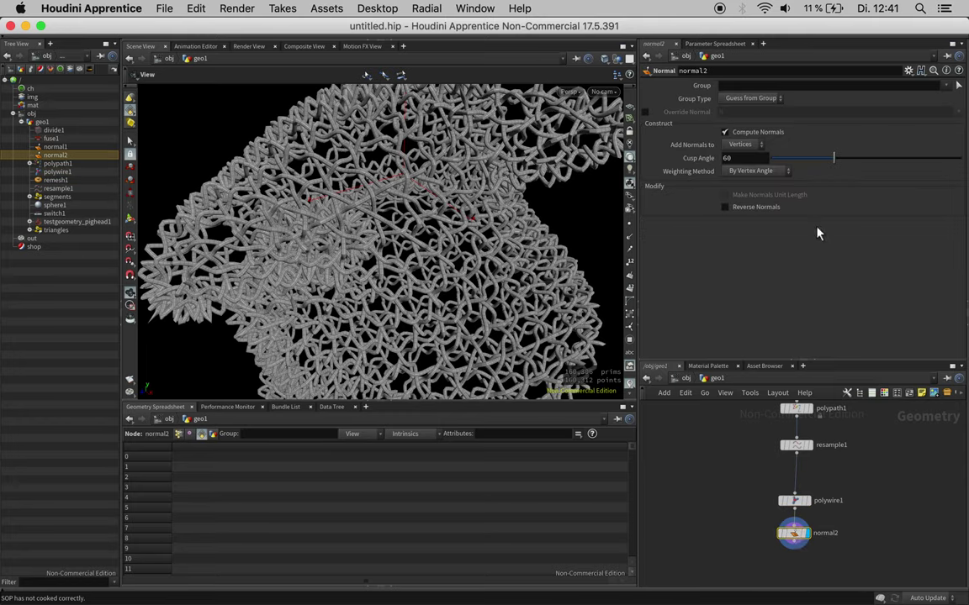
left_click_drag(875, 158, 946, 157)
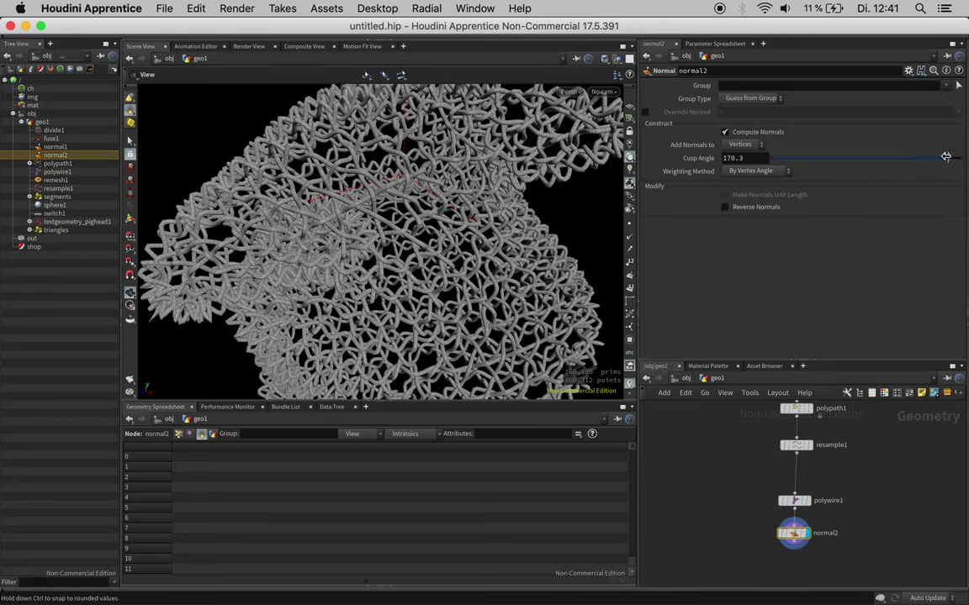
double_click(768, 158)
type("120")
key("Return")
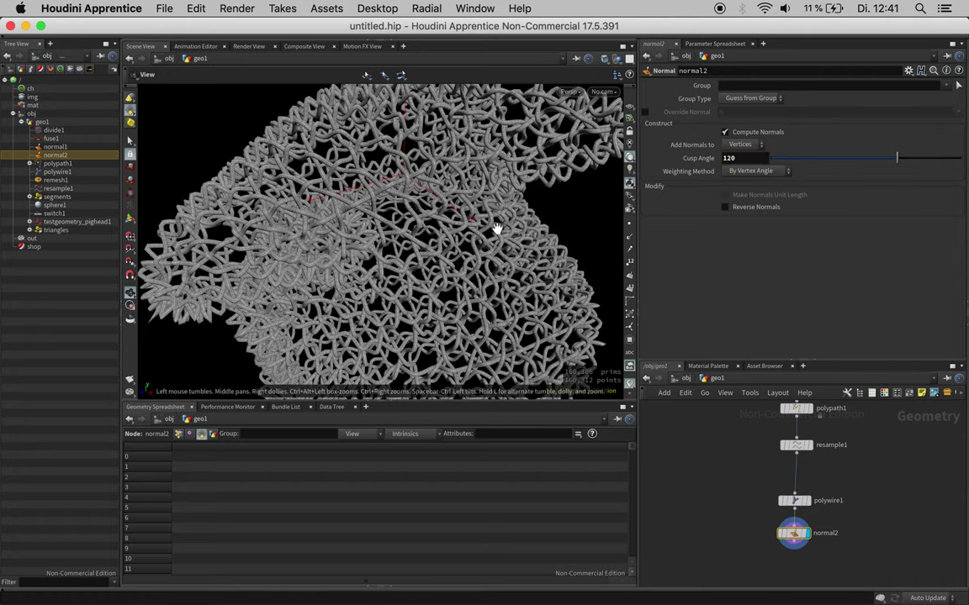
left_click_drag(458, 242, 460, 240)
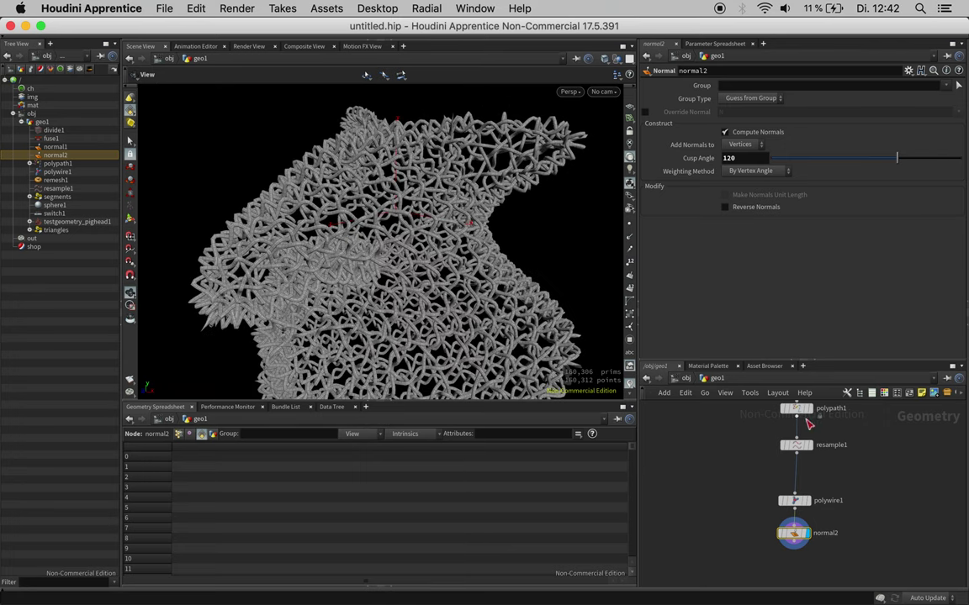
left_click_drag(807, 424, 801, 441)
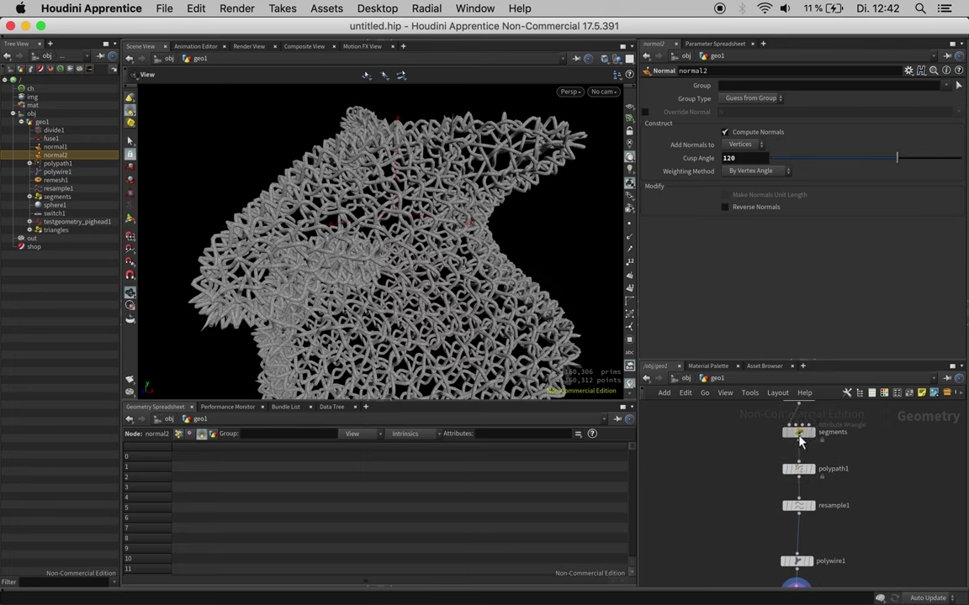
left_click(800, 433)
Step: Lower the segments wrangle's Offset to 0.047 for a finer weave
left_click_drag(783, 347, 775, 348)
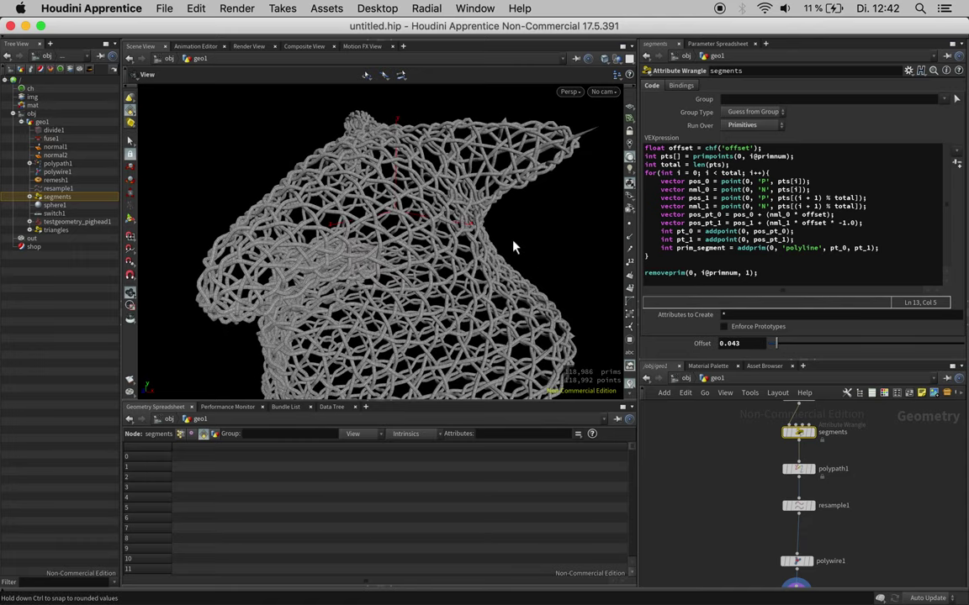
mouse_move(515, 246)
left_mouse_down()
mouse_move(519, 233)
mouse_move(513, 244)
left_mouse_up()
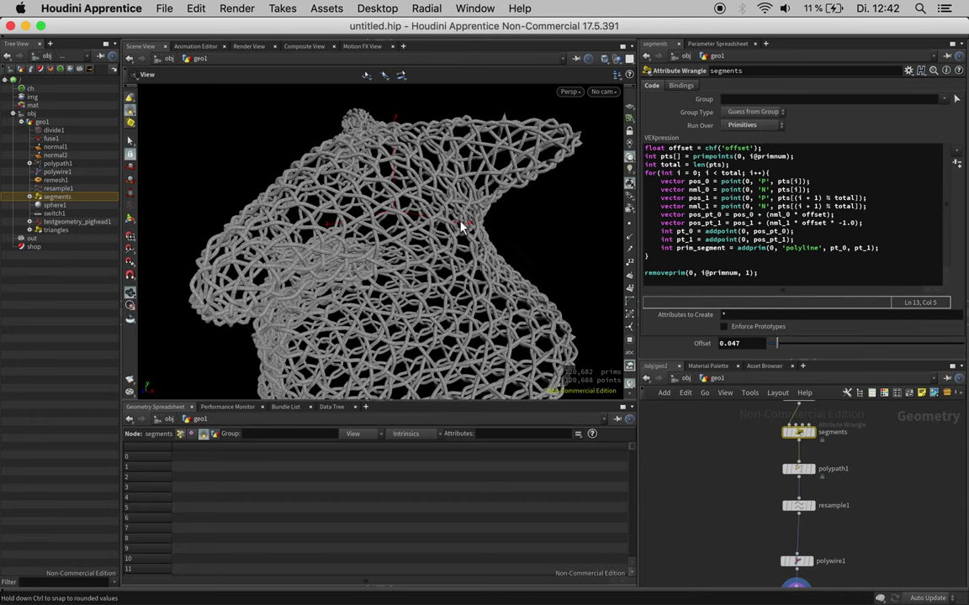
left_click_drag(450, 230, 497, 263)
Step: Display resample1's curves in the viewport
scroll(496, 263, "down", 5)
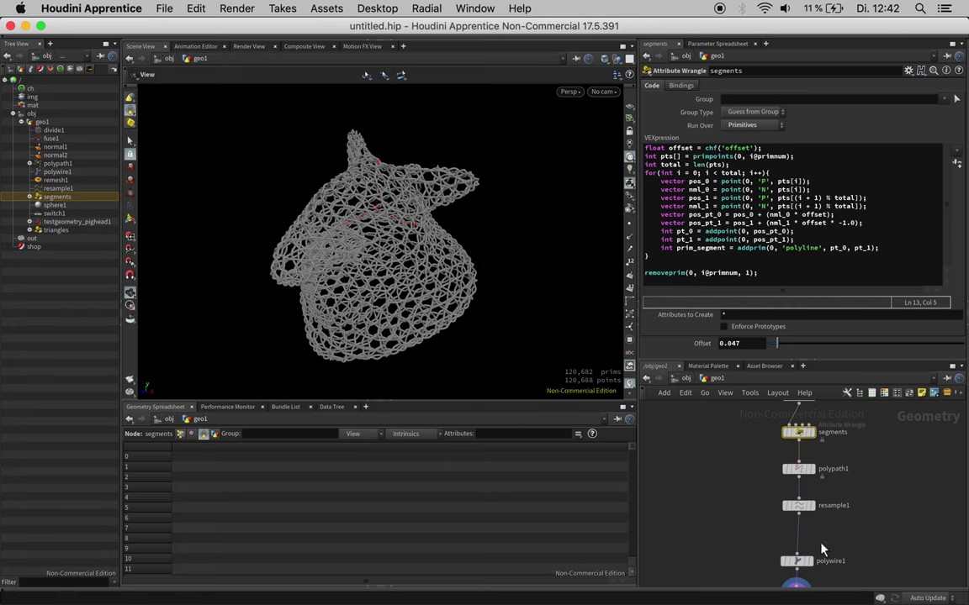
middle_click_drag(811, 512, 812, 483)
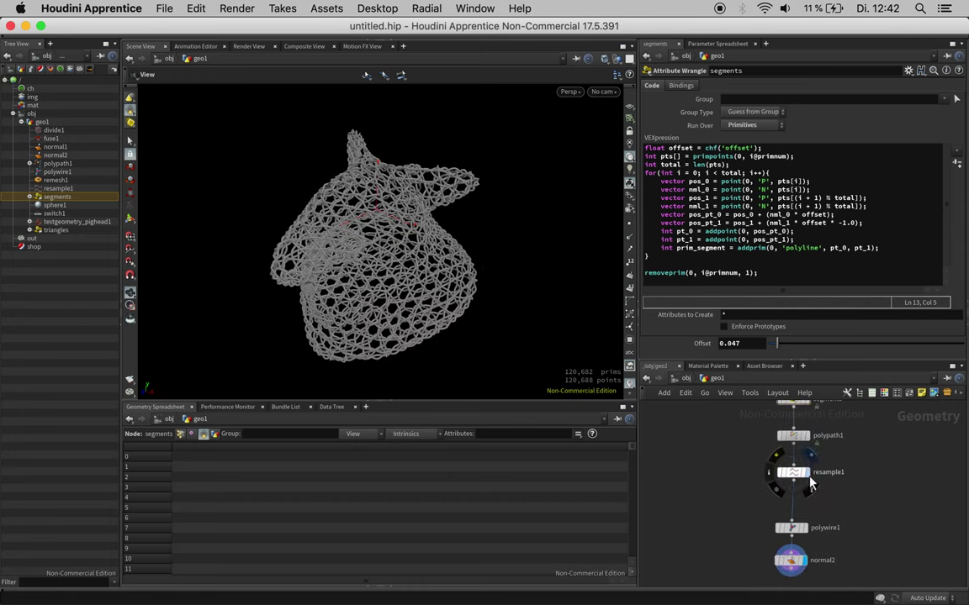
left_click(812, 483)
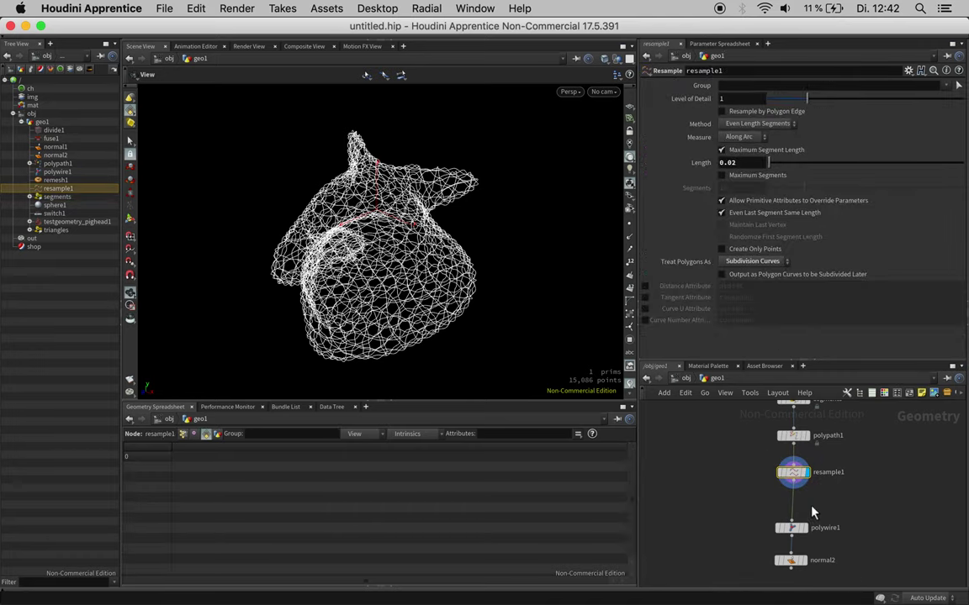
Step: Insert an Attribute Wrangle between resample1 and polywire1 with v@Cd = rand(i@primnum);
key("Tab")
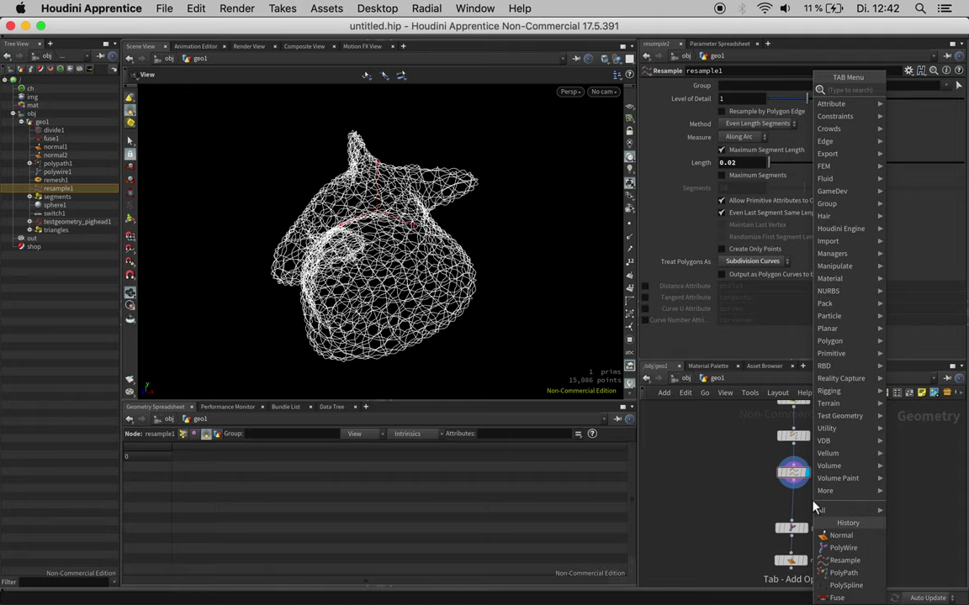
key("Escape")
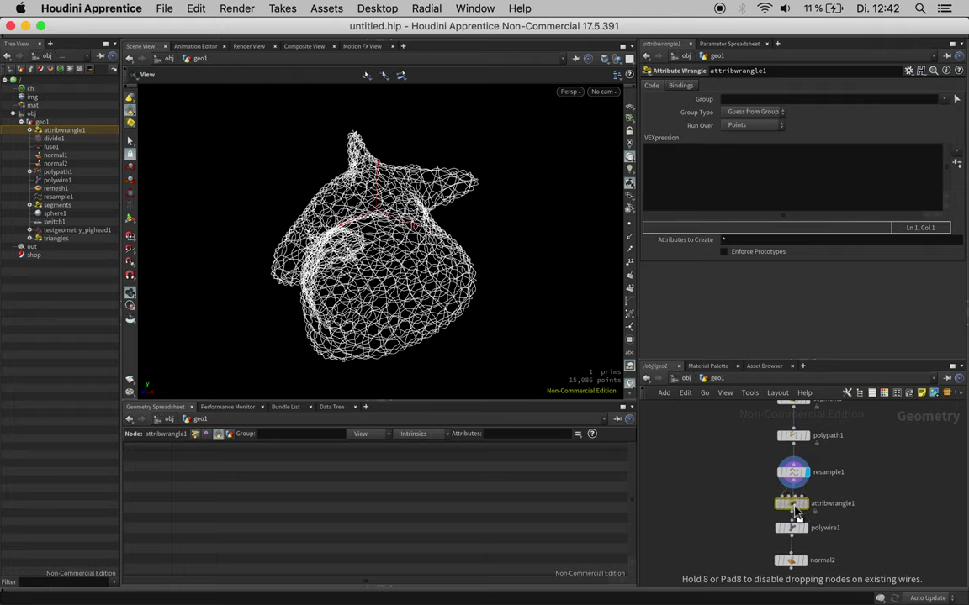
left_click(793, 509)
left_click(731, 177)
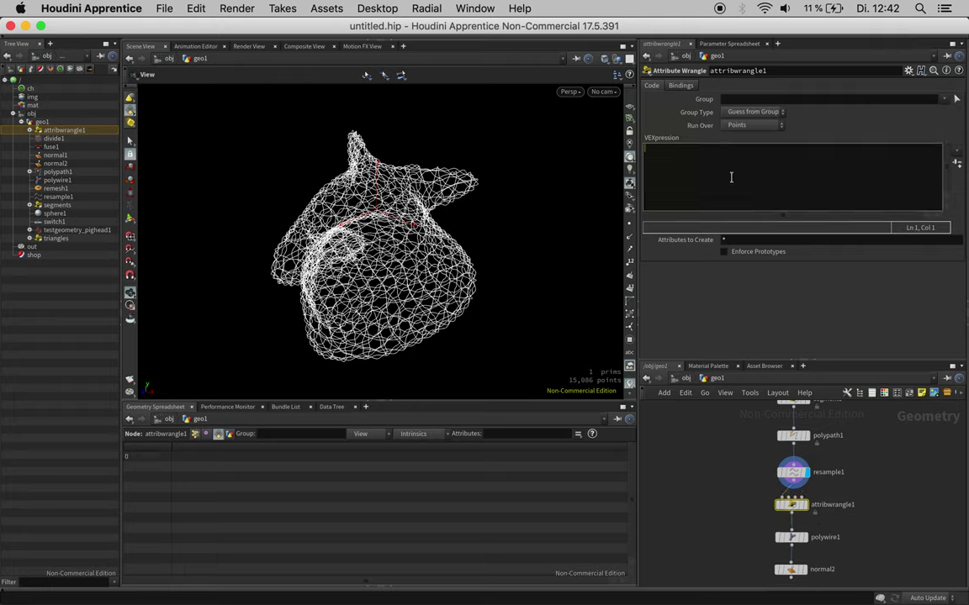
type("v@Cd = rand();")
key("Left")
key("Left")
type("i@primnum")
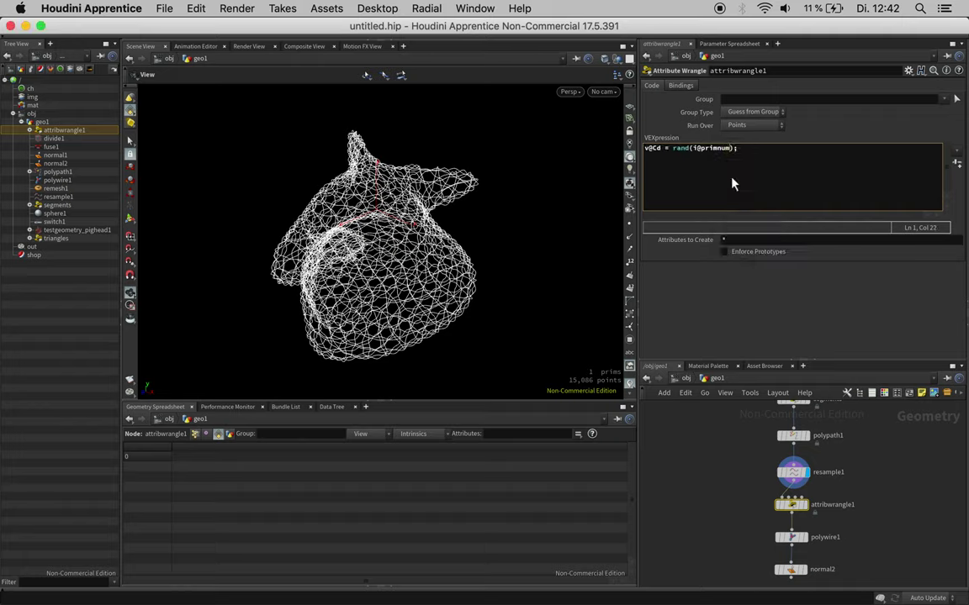
Step: Compare the wrangle, resample, polypath and PolyWire outputs, then display normal2's final result
left_click(805, 505)
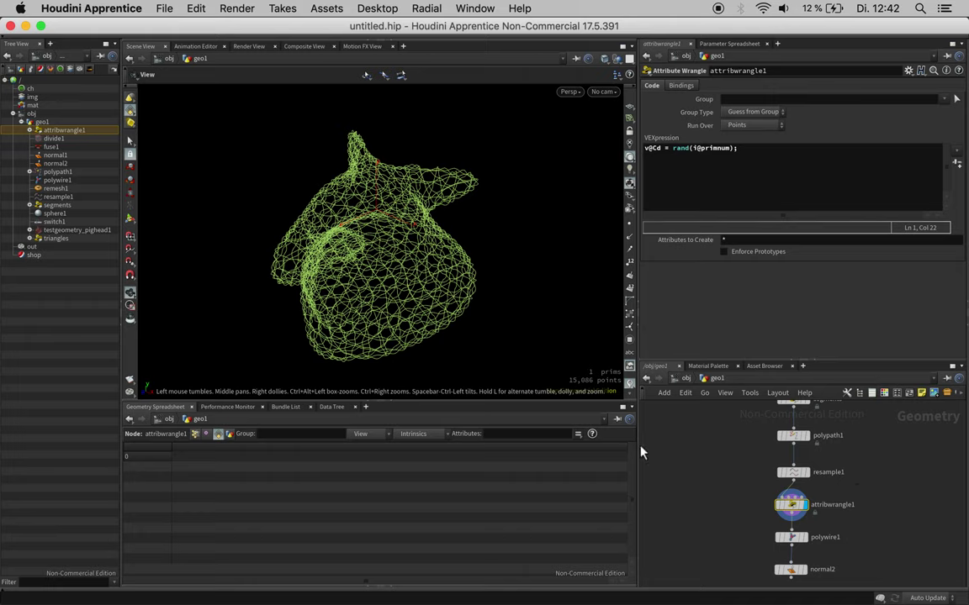
left_click(808, 476)
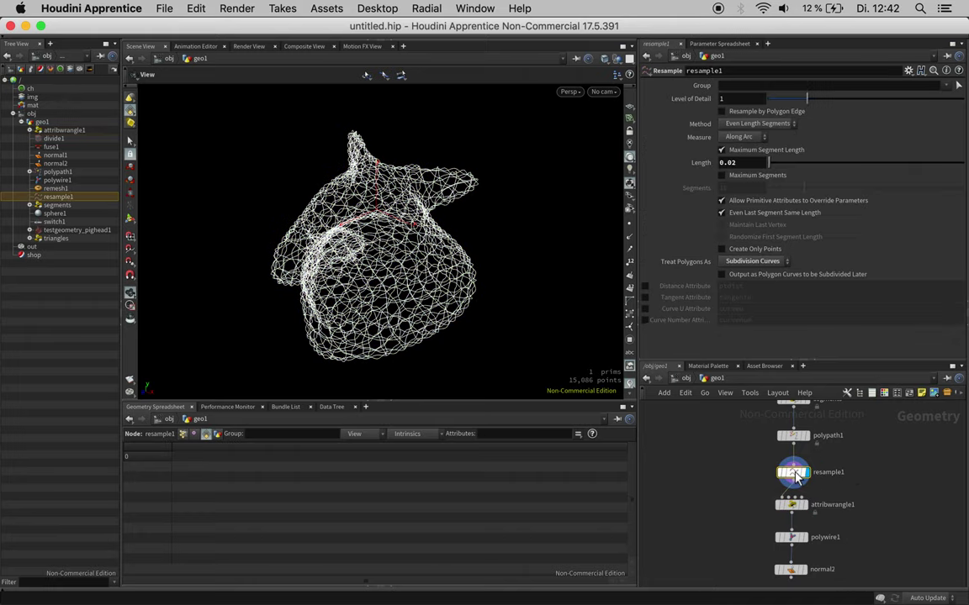
left_click(795, 436)
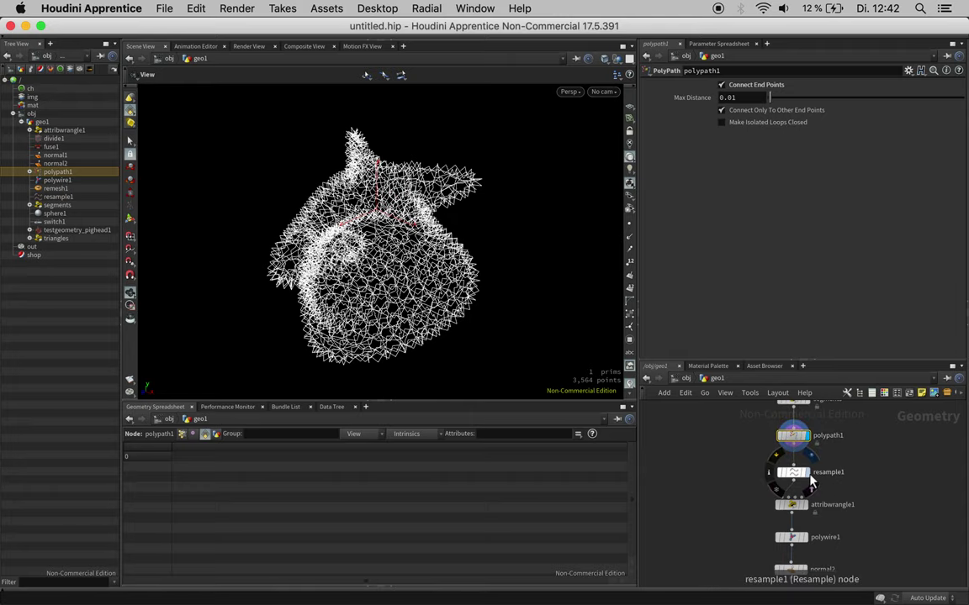
left_click(805, 473)
left_click(803, 505)
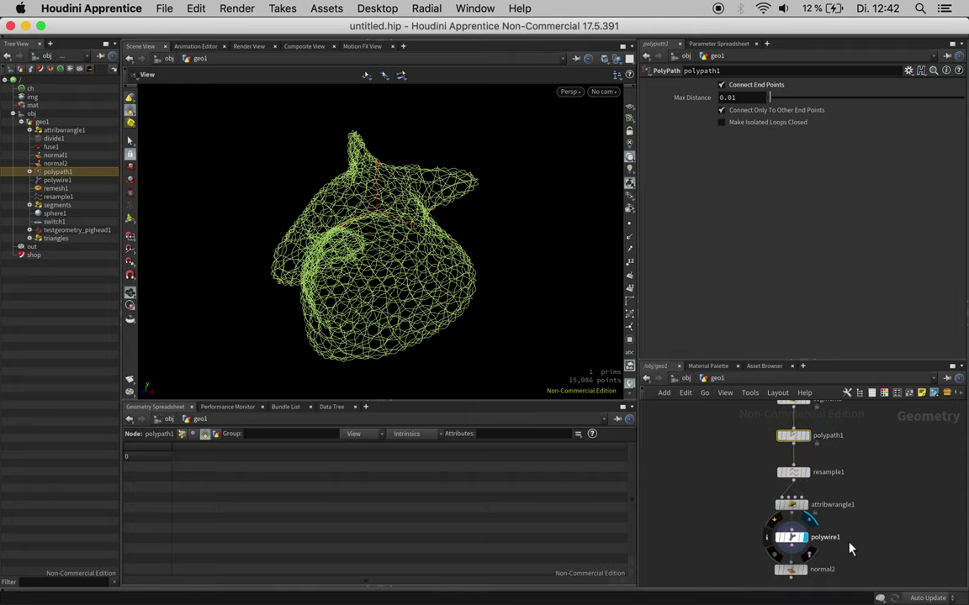
left_click(808, 538)
middle_click_drag(830, 567, 834, 543)
left_click(807, 545)
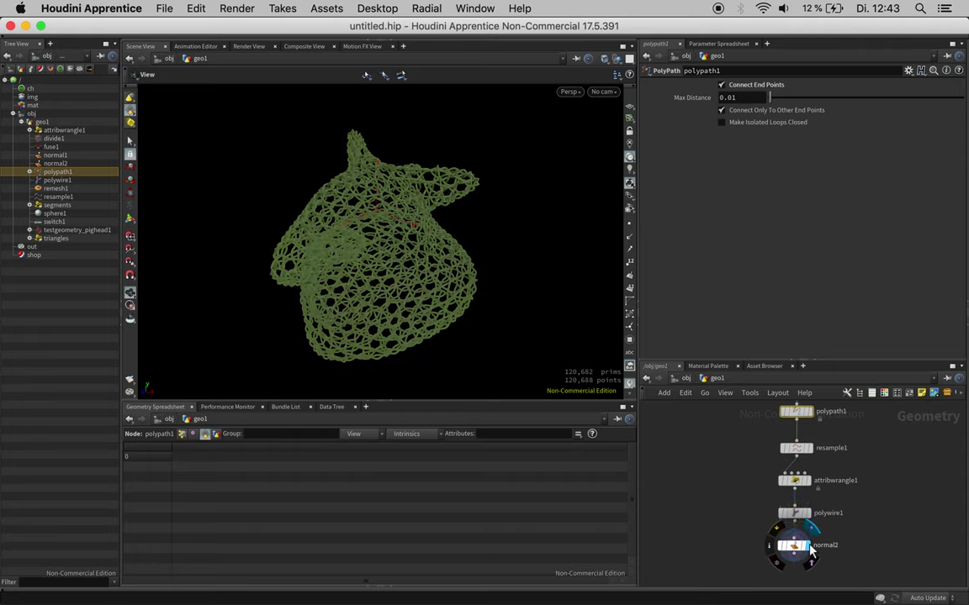
left_click(794, 545)
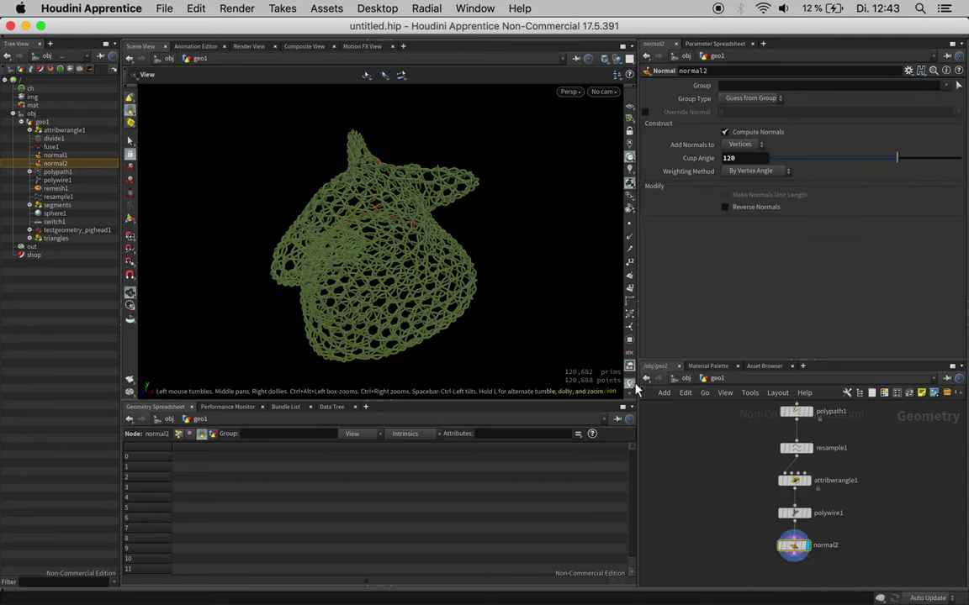
scroll(449, 229, "up", 3)
Step: Insert smooth1 between polywire1 and normal2 and lower its Strength from 10 to about 6
left_click_drag(448, 229, 415, 224)
left_click_drag(497, 217, 454, 208)
left_click_drag(381, 222, 387, 218)
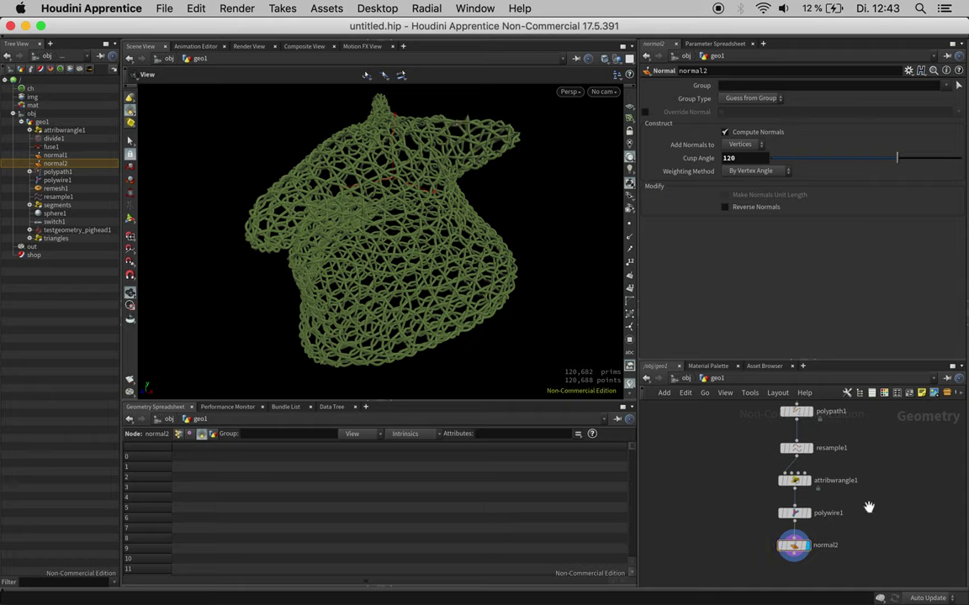
scroll(871, 470, "down", 3)
left_click_drag(803, 501, 803, 532)
key("Tab")
mouse_move(827, 494)
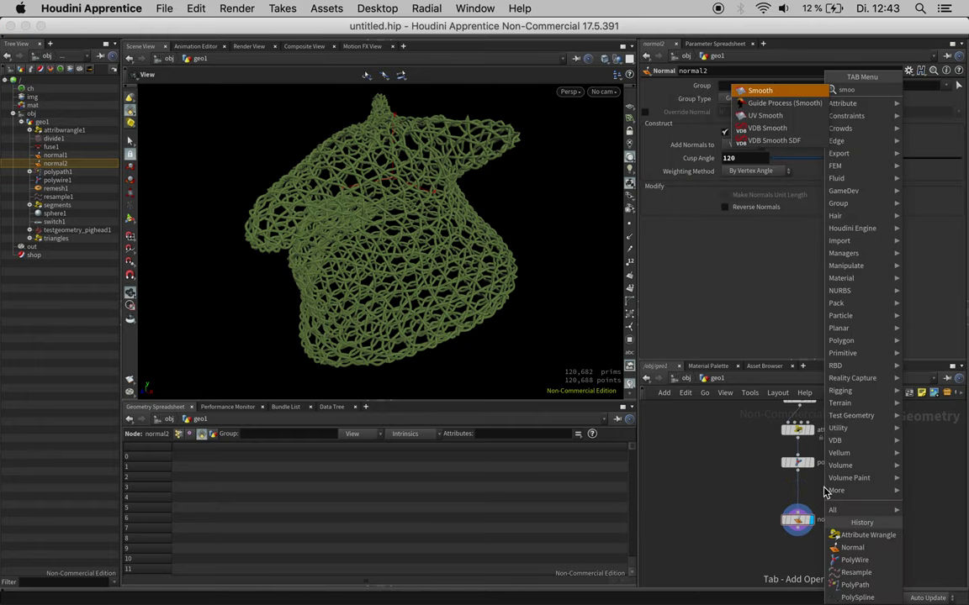
key("Return")
left_click(803, 496)
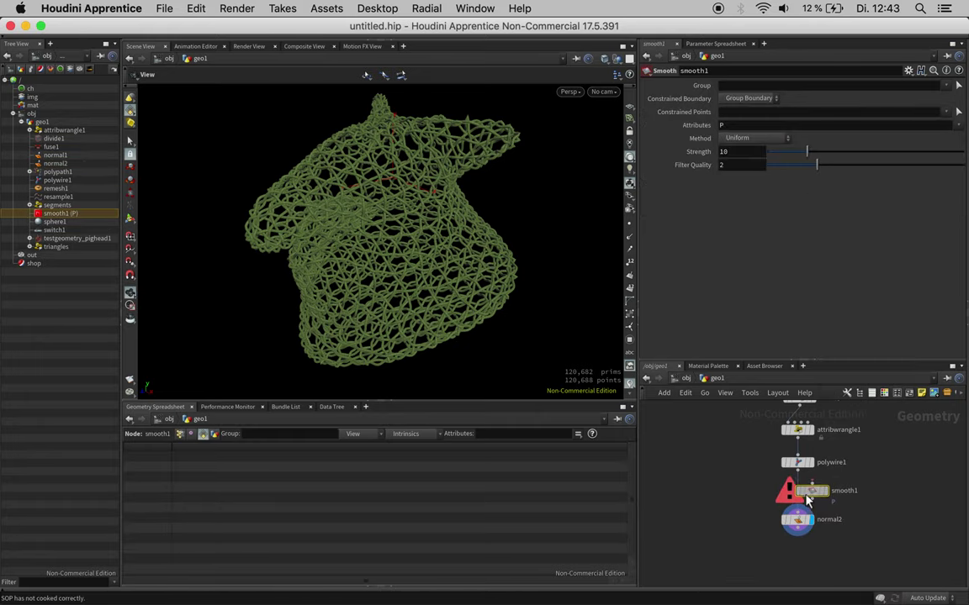
left_click_drag(807, 151, 789, 159)
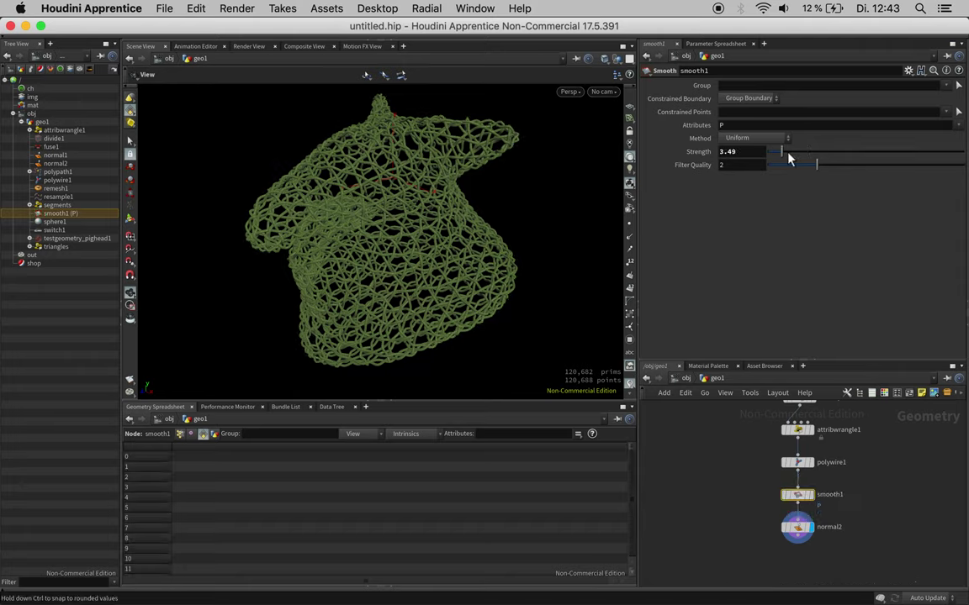